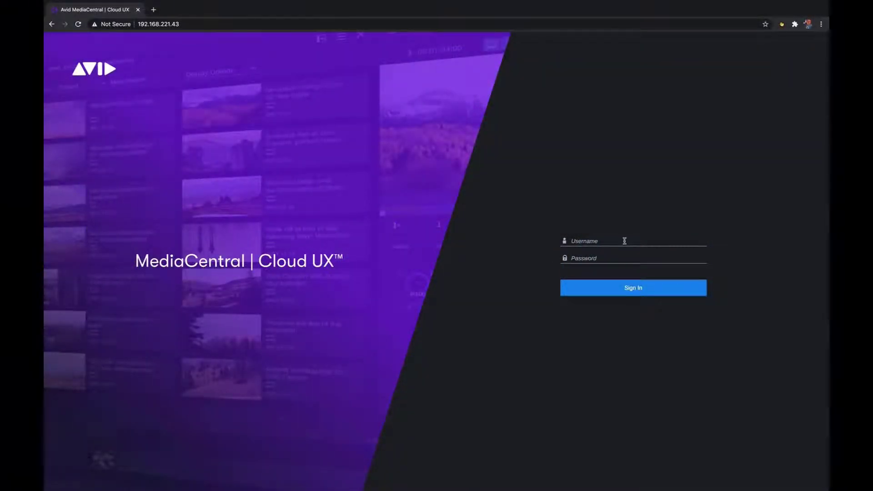
- Sign in to MediaCentral | Cloud UX with the user's username and password
{"action": "left_click", "coordinate": [624, 241]}
{"action": "type", "text": "michae"}
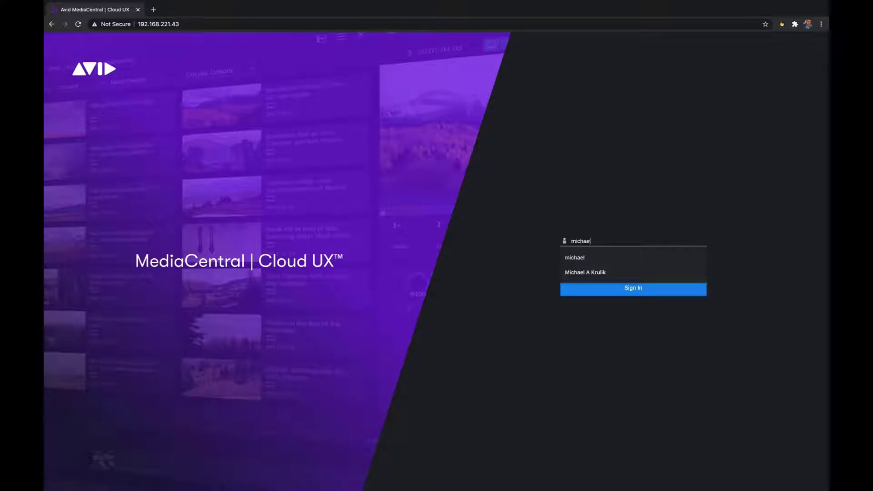
{"action": "type", "text": "l"}
{"action": "key", "text": "Tab"}
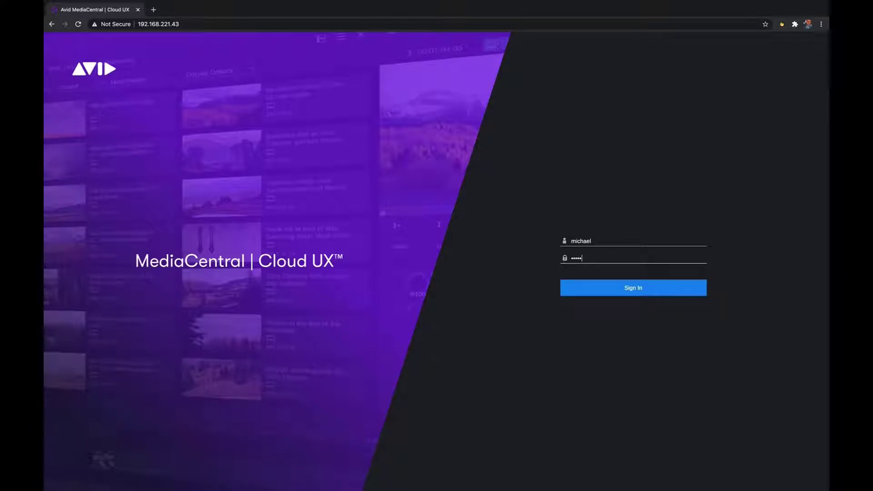
{"action": "key", "text": "Return"}
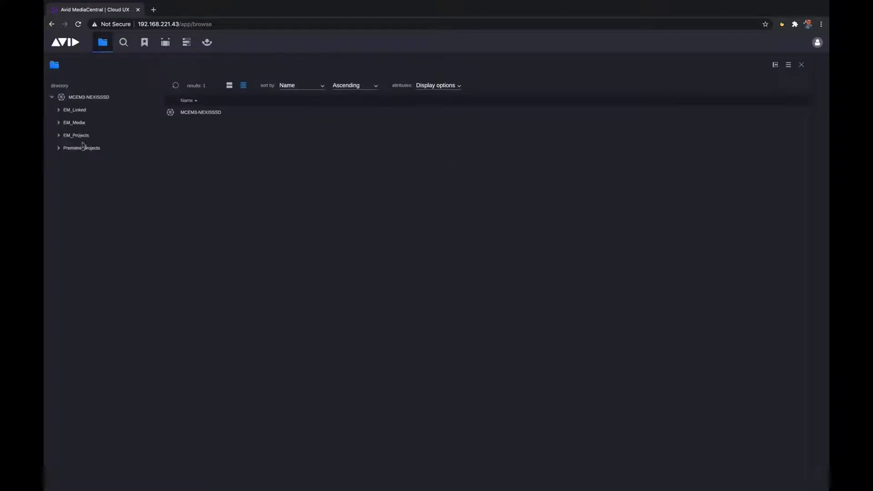
- Expand EM_Linked > DroneShots, open the Greece folder and switch to thumbnail view
{"action": "left_click", "coordinate": [59, 135]}
{"action": "left_click", "coordinate": [58, 122]}
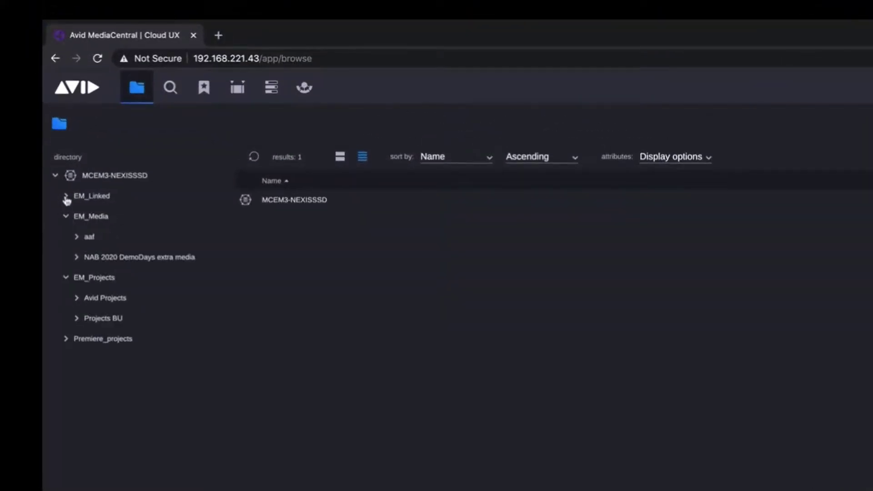
{"action": "left_click", "coordinate": [66, 198]}
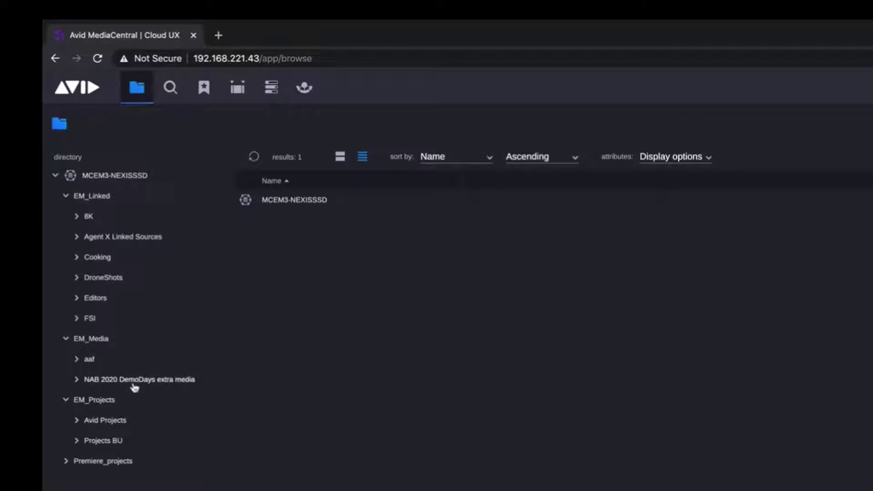
{"action": "left_click", "coordinate": [108, 278]}
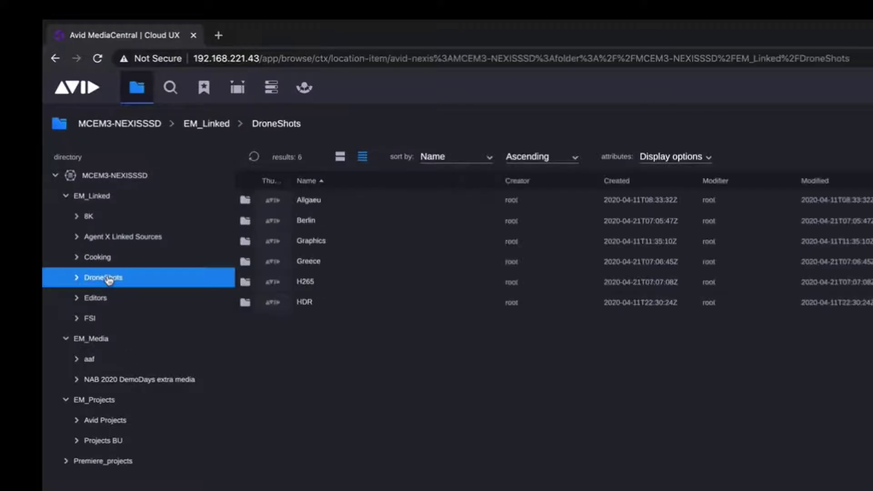
{"action": "double_click", "coordinate": [281, 266]}
{"action": "left_click", "coordinate": [340, 156]}
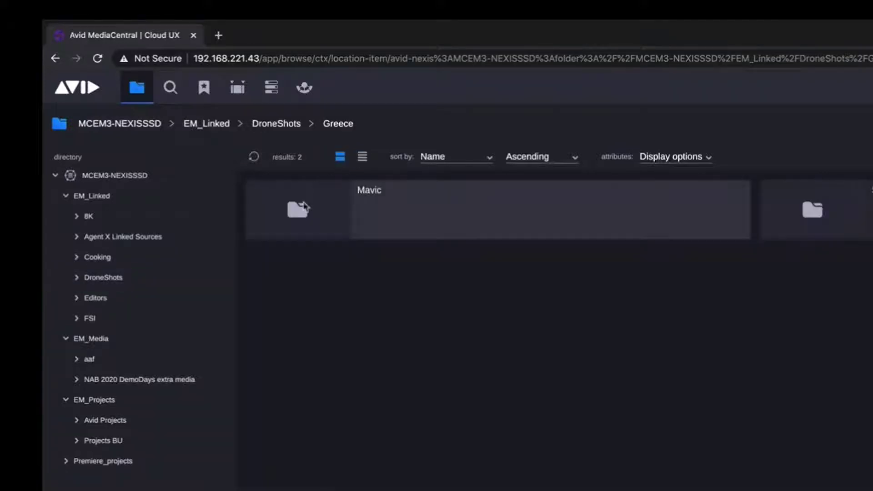
- Open the Mavic folder, load DJI_0716.MP4 into the Inspector and play it
{"action": "double_click", "coordinate": [304, 208]}
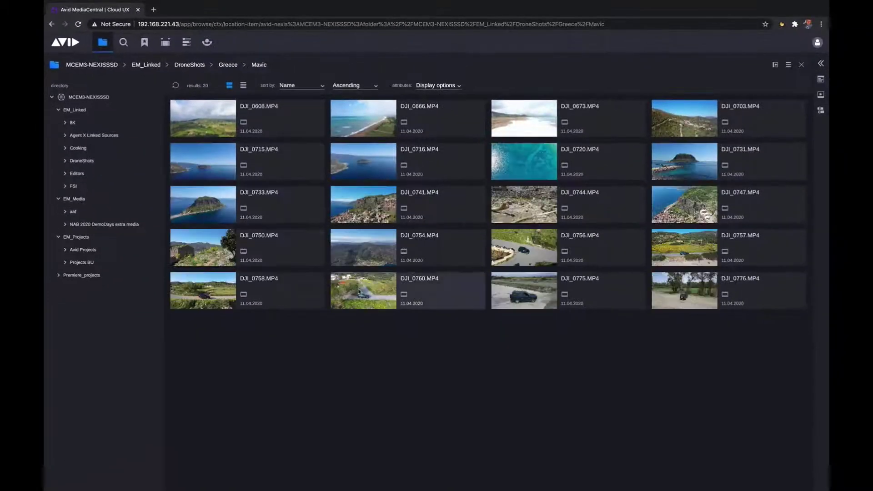
{"action": "double_click", "coordinate": [387, 164]}
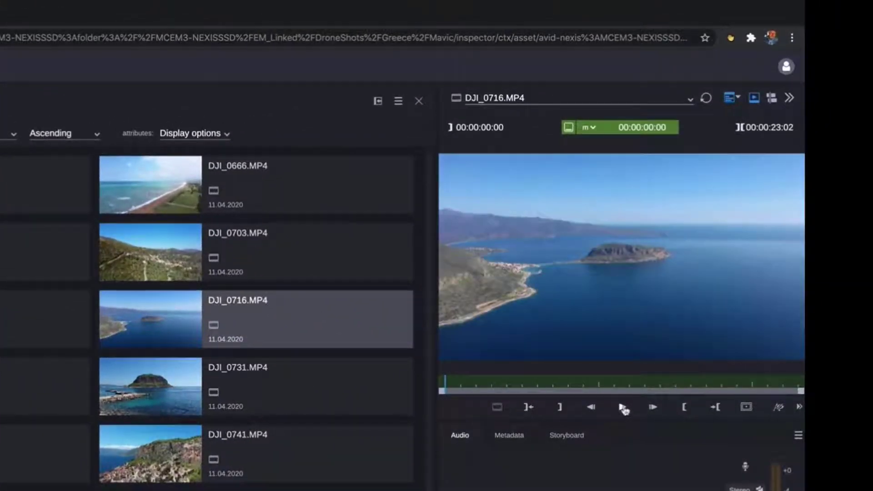
{"action": "left_click", "coordinate": [625, 409]}
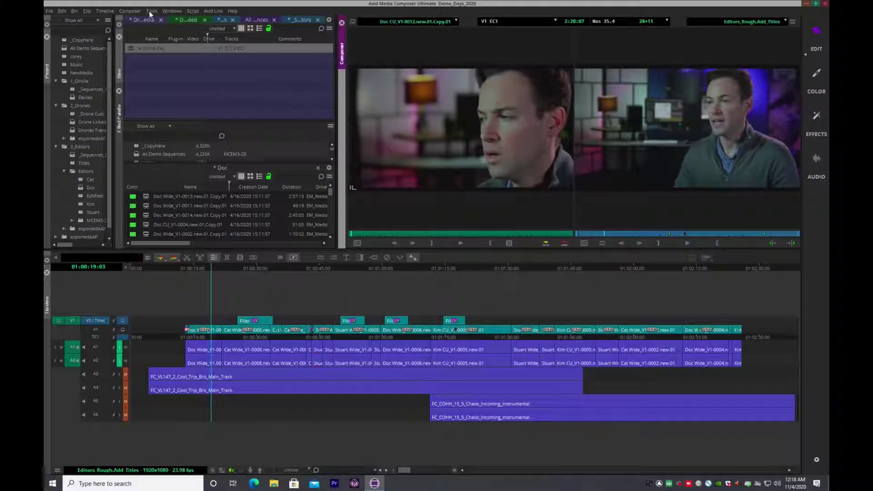
- Open Tools > MediaCentral | Editorial Management and dock the panel in the lower-left of the layout
{"action": "left_click", "coordinate": [151, 11]}
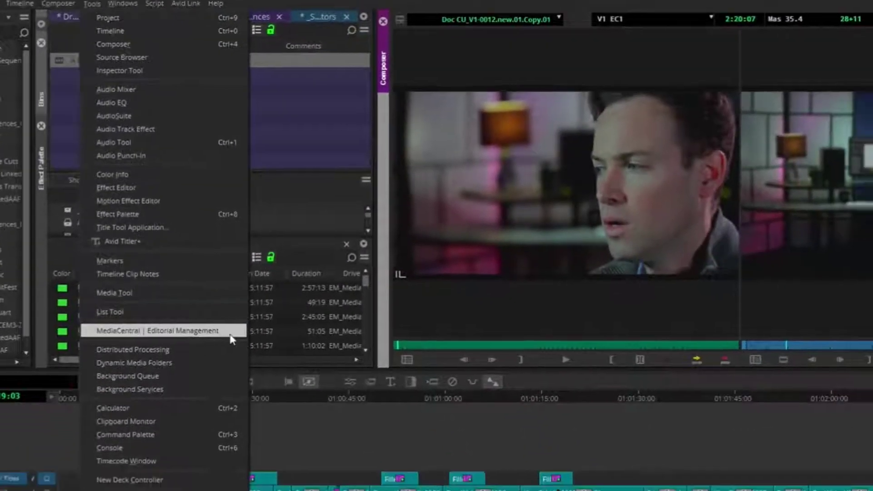
{"action": "left_click", "coordinate": [249, 369]}
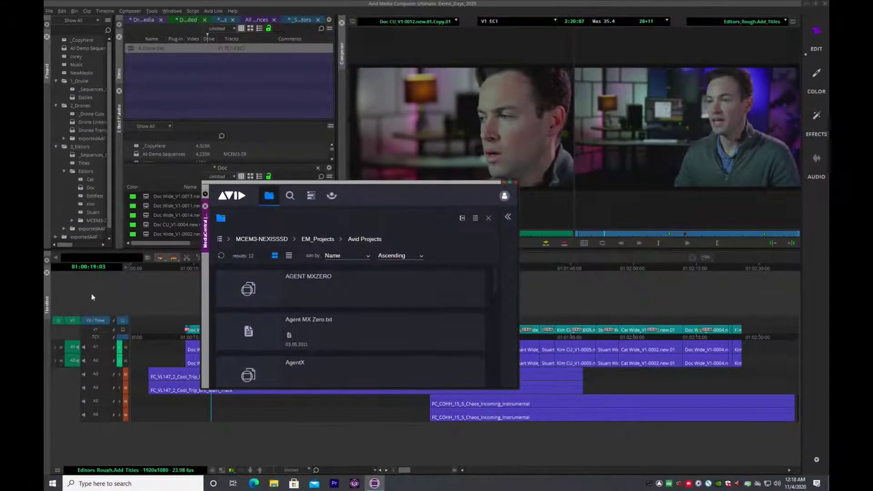
{"action": "mouse_move", "coordinate": [56, 136]}
{"action": "left_mouse_down"}
{"action": "mouse_move", "coordinate": [53, 300]}
{"action": "mouse_move", "coordinate": [46, 296]}
{"action": "left_mouse_up"}
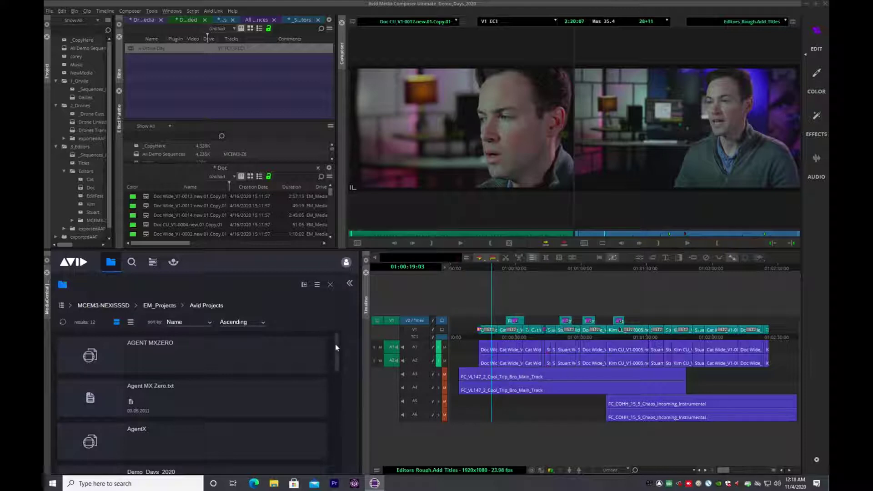
{"action": "scroll", "coordinate": [327, 354], "scroll_direction": "down", "scroll_amount": 3}
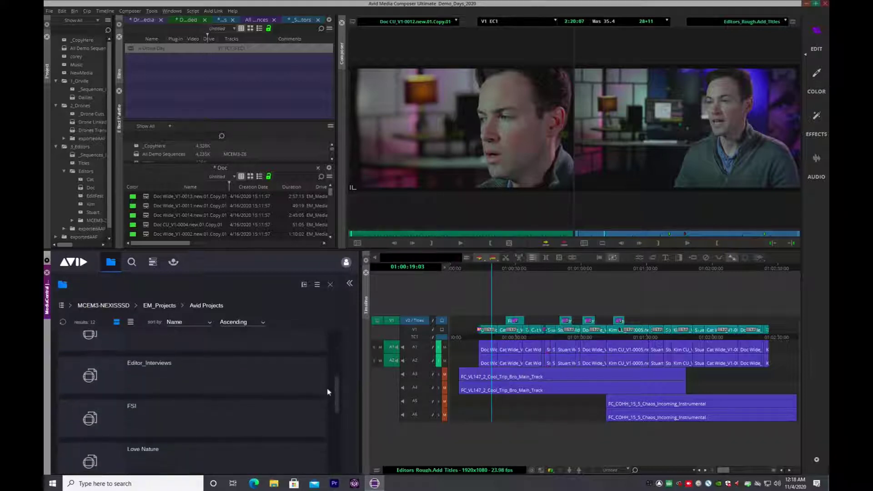
{"action": "scroll", "coordinate": [330, 381], "scroll_direction": "up", "scroll_amount": 2}
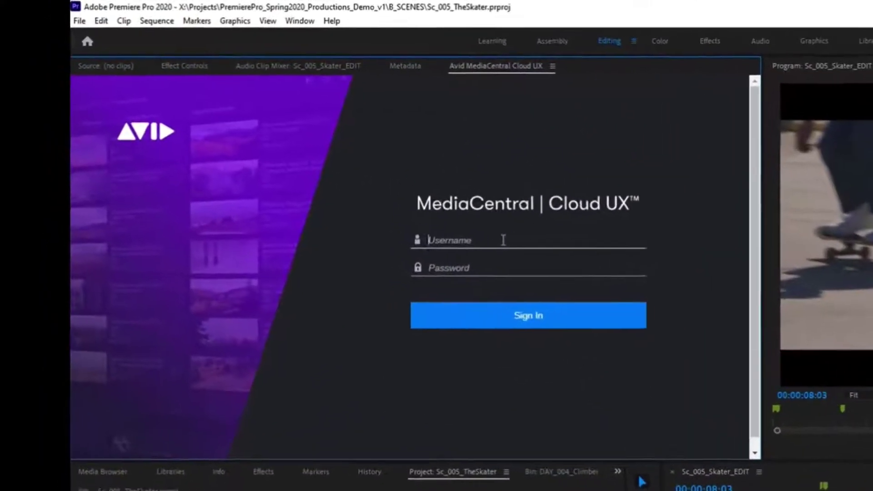
- Sign in to the MediaCentral panel with the user's username and password
{"action": "left_click", "coordinate": [450, 215]}
{"action": "type", "text": "marjorie"}
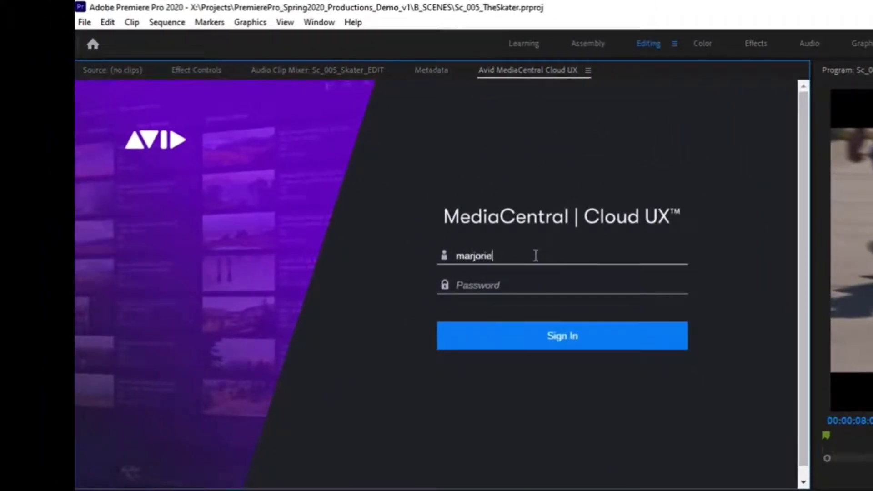
{"action": "key", "text": "Tab"}
{"action": "type", "text": "****"}
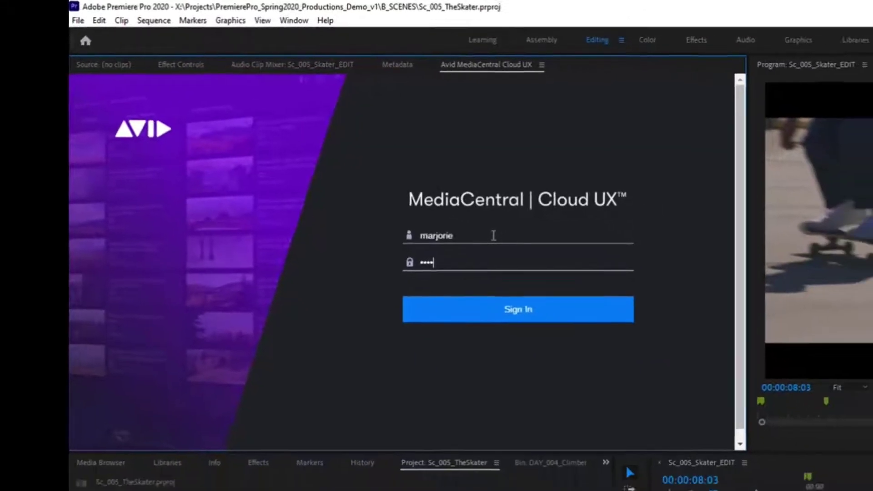
{"action": "type", "text": "***"}
{"action": "key", "text": "Return"}
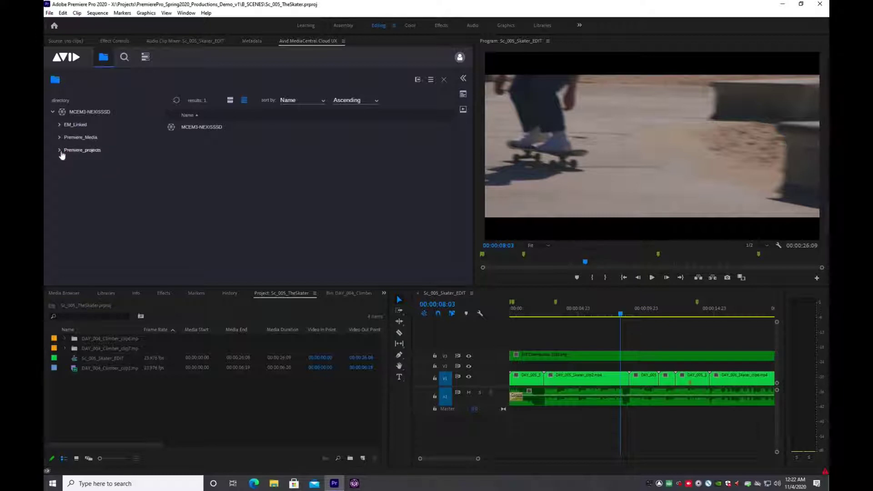
- Expand Premiere_projects, select Projects and show its seven projects as thumbnails
{"action": "left_click", "coordinate": [78, 154]}
{"action": "left_click", "coordinate": [78, 162]}
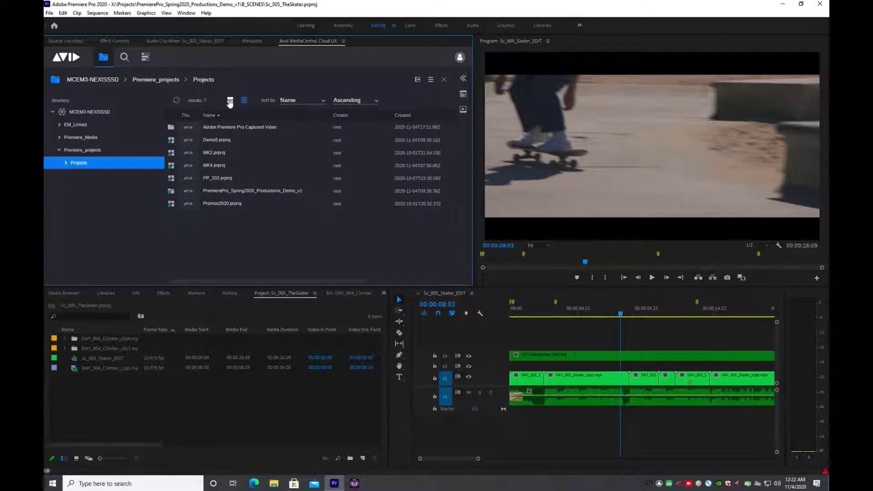
{"action": "left_click", "coordinate": [230, 102]}
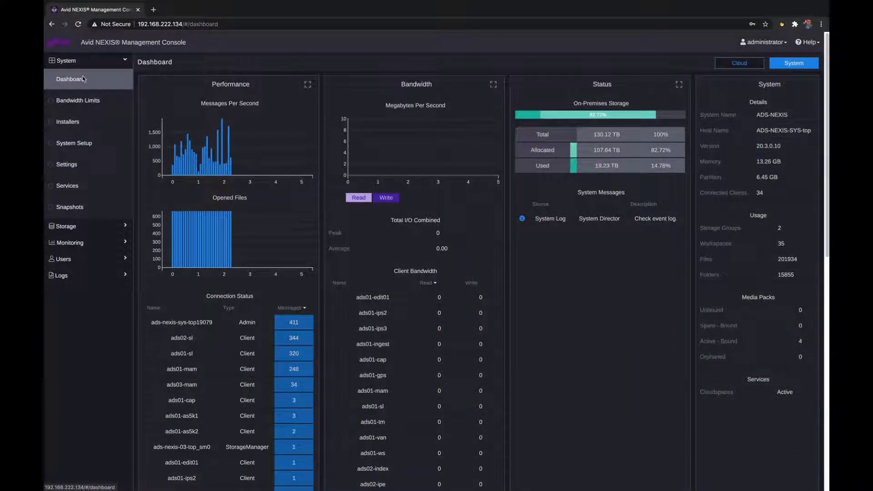
- Browse the System bandwidth limits, installers and setup pages, then return to the dashboard
{"action": "left_click", "coordinate": [107, 101]}
{"action": "left_click", "coordinate": [106, 122]}
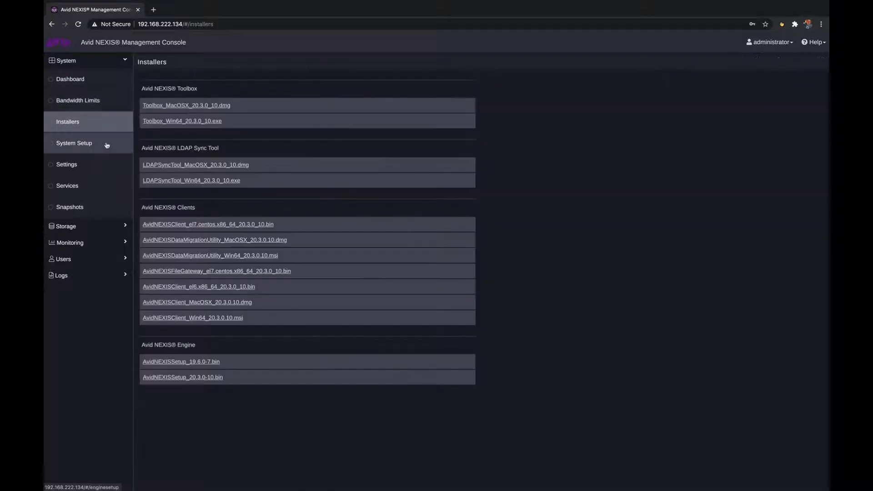
{"action": "left_click", "coordinate": [107, 143]}
{"action": "left_click", "coordinate": [83, 82]}
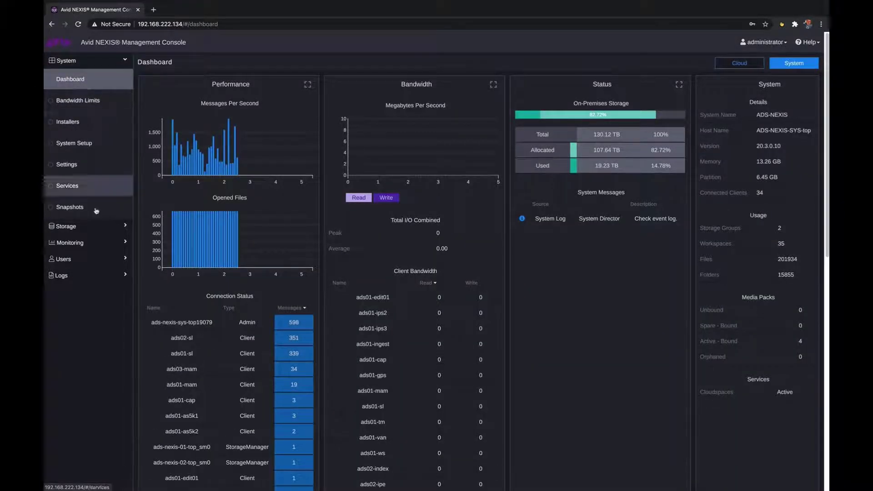
- Open Storage > Workspaces and start a new workspace, prefilled as workspace2
{"action": "left_click", "coordinate": [66, 226]}
{"action": "left_click", "coordinate": [71, 95]}
{"action": "left_click", "coordinate": [778, 60]}
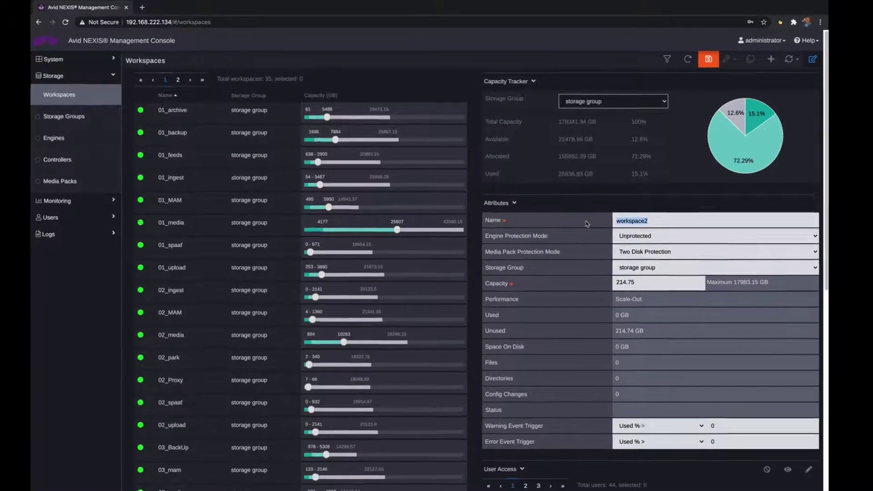
- Name the workspace DemoDay1 with Mirrored engine protection and Two Disk media pack protection
{"action": "type", "text": "DemoDay"}
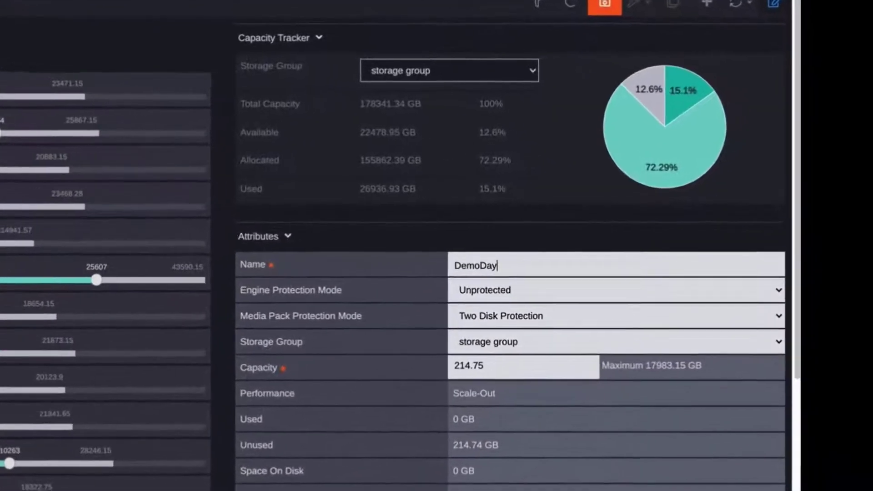
{"action": "type", "text": "1"}
{"action": "left_click", "coordinate": [654, 276]}
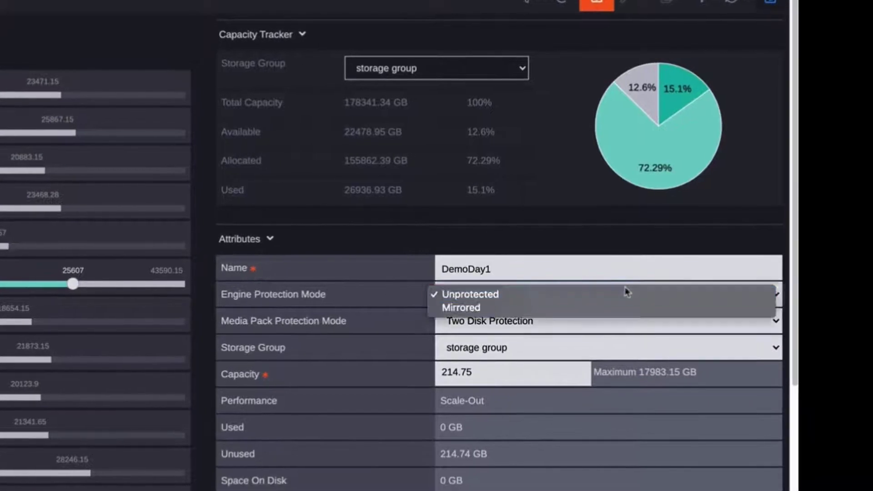
{"action": "left_click", "coordinate": [551, 313]}
{"action": "left_click", "coordinate": [562, 327]}
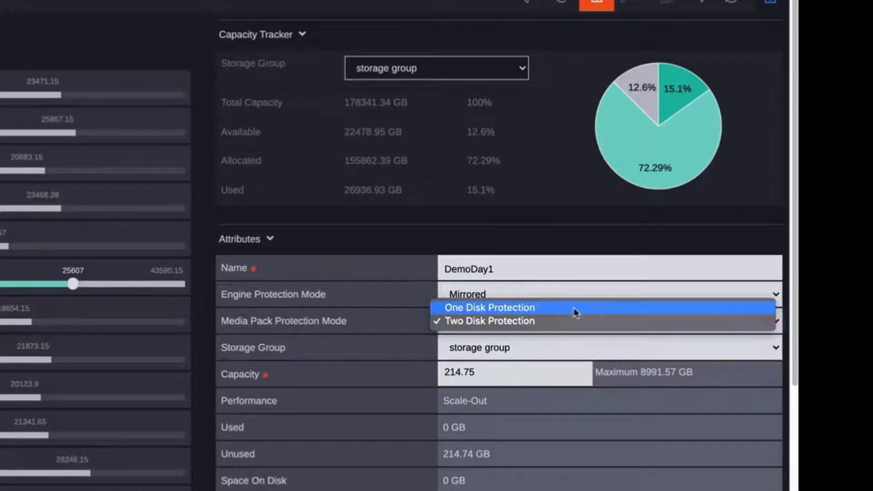
{"action": "left_click", "coordinate": [583, 295]}
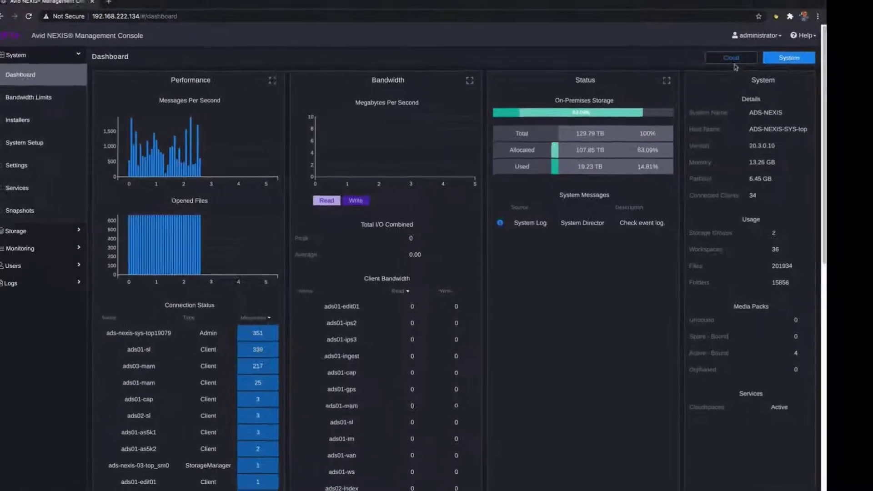
- Show the Cloud dashboard statistics, then put the new workspace in Cloudspaces and replace its name
{"action": "left_click", "coordinate": [732, 60]}
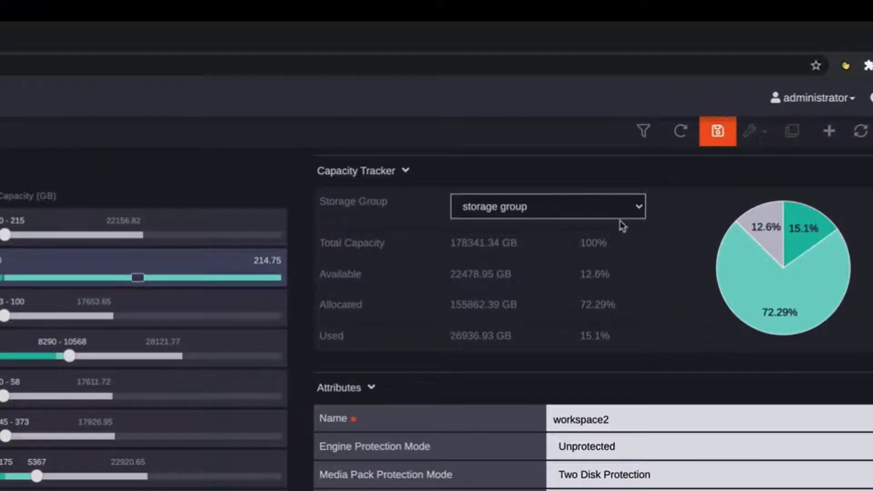
{"action": "left_click", "coordinate": [632, 187]}
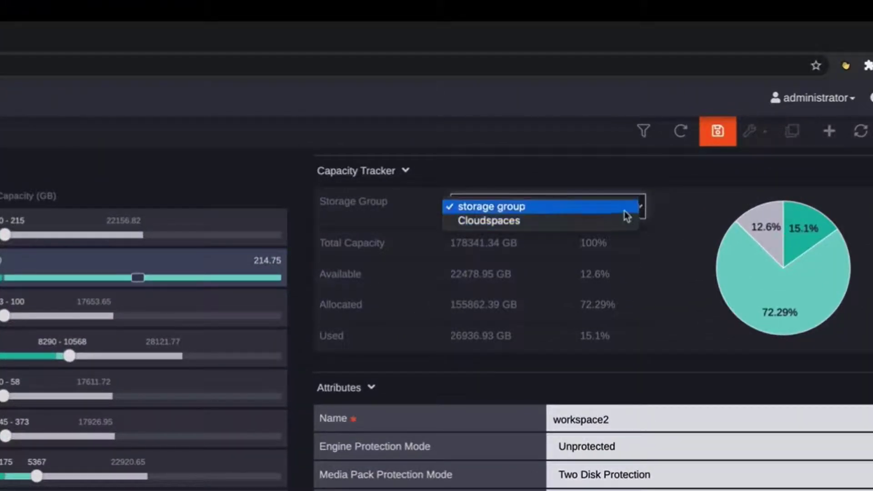
{"action": "left_click", "coordinate": [603, 226]}
{"action": "left_click_drag", "start_coordinate": [658, 419], "coordinate": [522, 416]}
{"action": "type", "text": "l"}
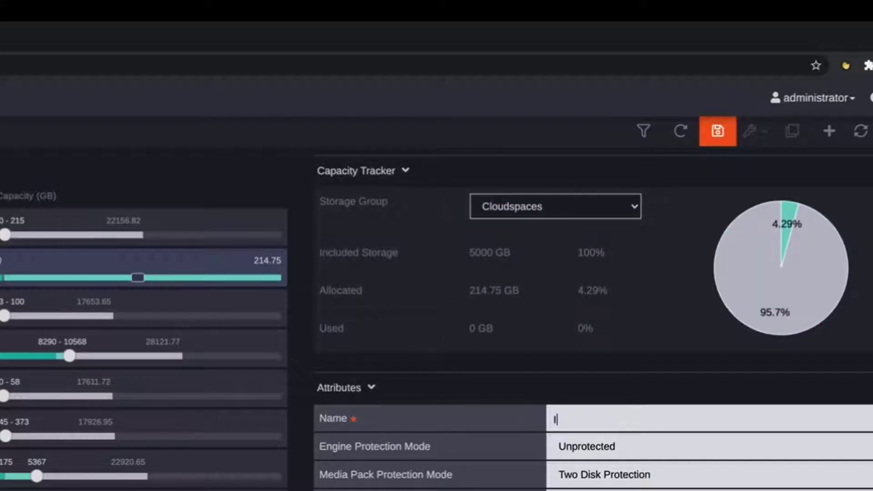
{"action": "type", "text": "hed"}
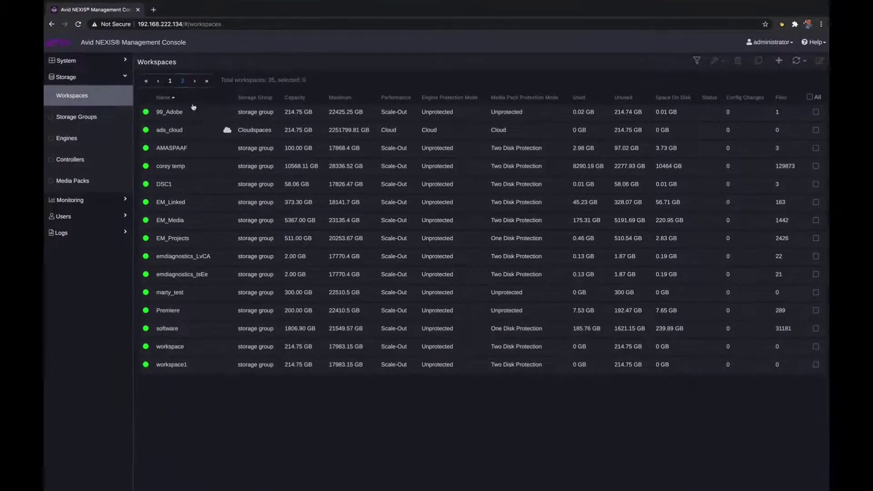
- Add the user with 0 memberships to the MCEM_whitelist group and save
{"action": "left_click", "coordinate": [189, 150]}
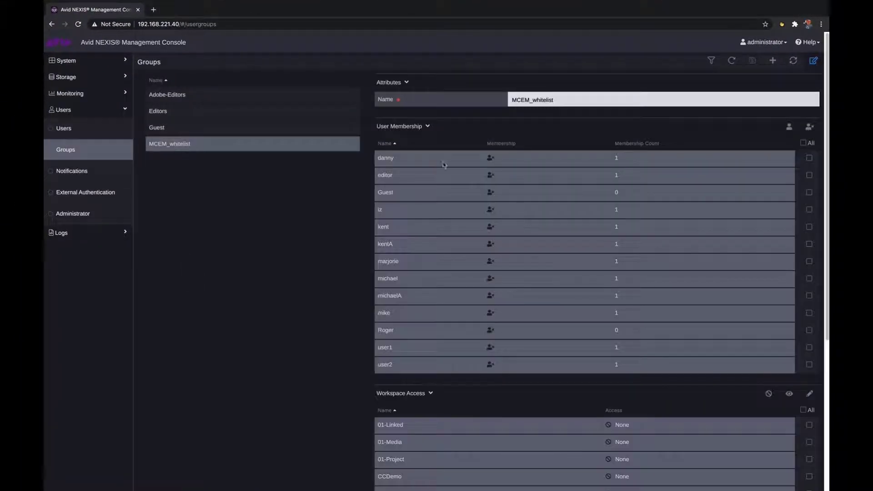
{"action": "left_click_drag", "start_coordinate": [823, 163], "coordinate": [823, 314]}
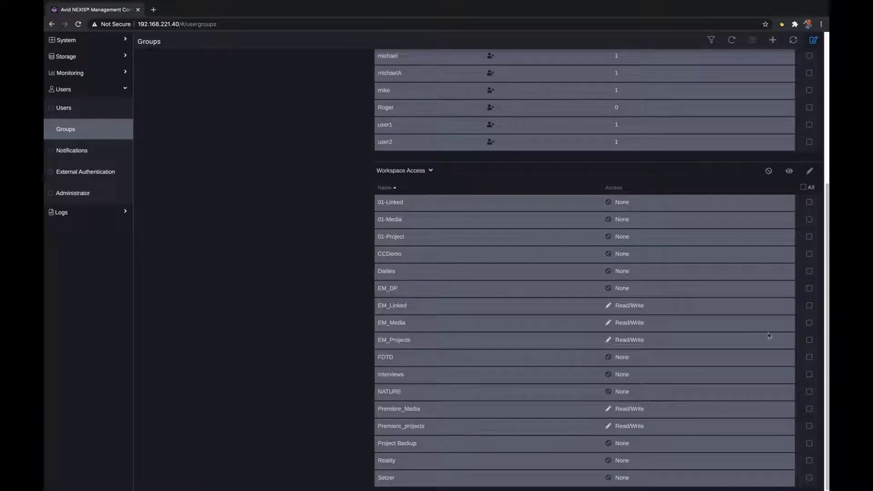
{"action": "scroll", "coordinate": [769, 335], "scroll_direction": "up", "scroll_amount": 10}
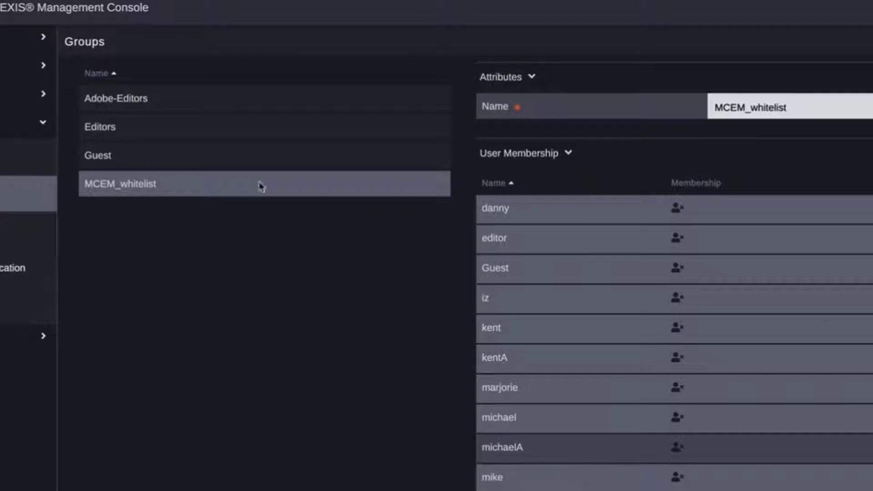
{"action": "left_click", "coordinate": [238, 162]}
{"action": "left_click", "coordinate": [259, 191]}
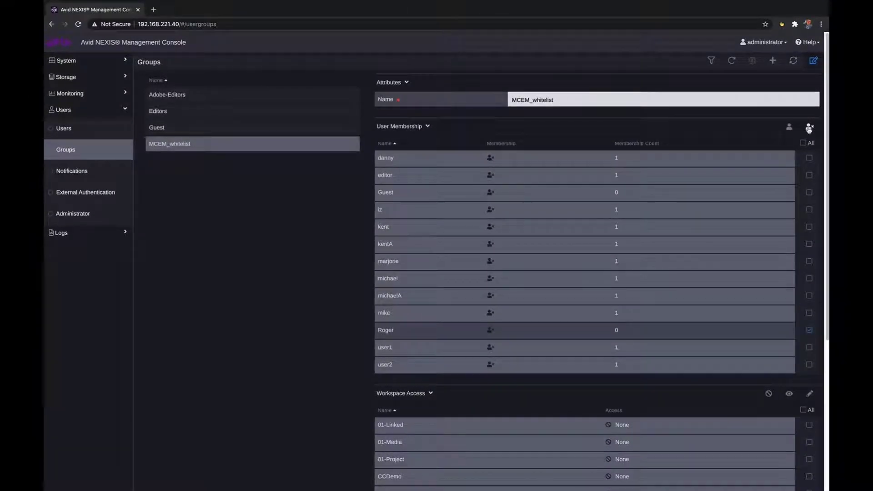
{"action": "left_click", "coordinate": [789, 129]}
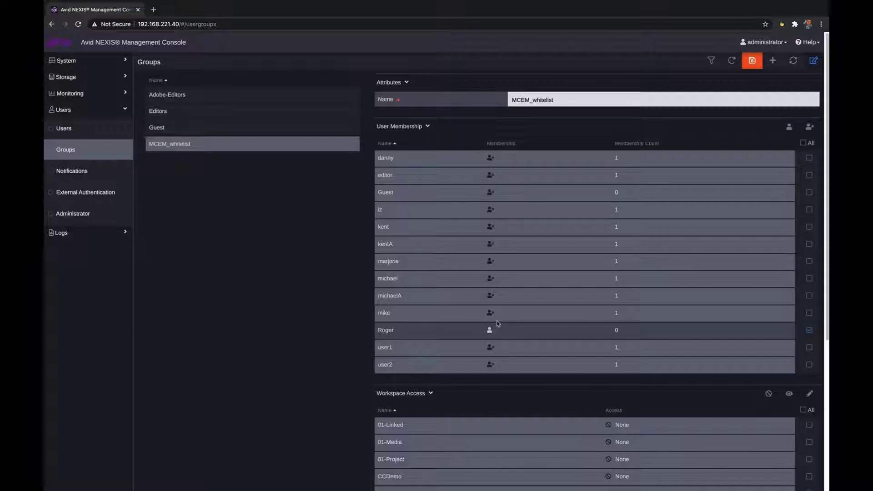
{"action": "left_click", "coordinate": [754, 63]}
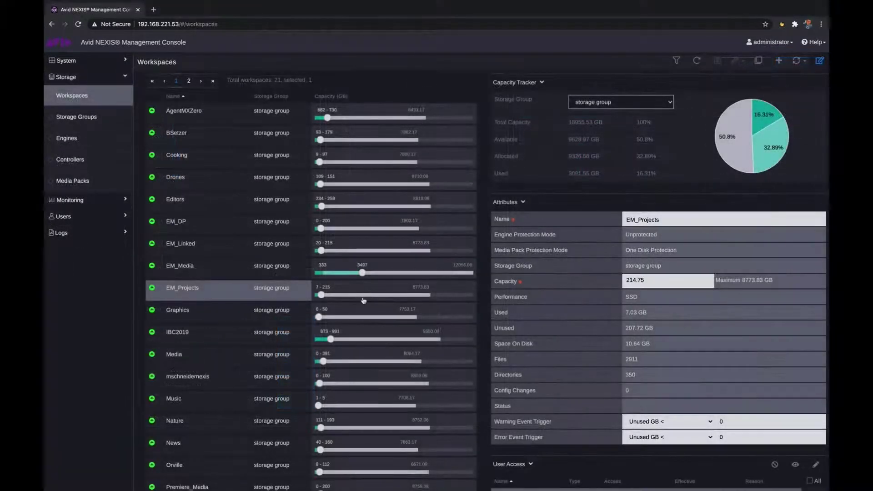
- View the Nature workspace details, then enter the username on the MediaCentral sign-in page
{"action": "left_click", "coordinate": [228, 421]}
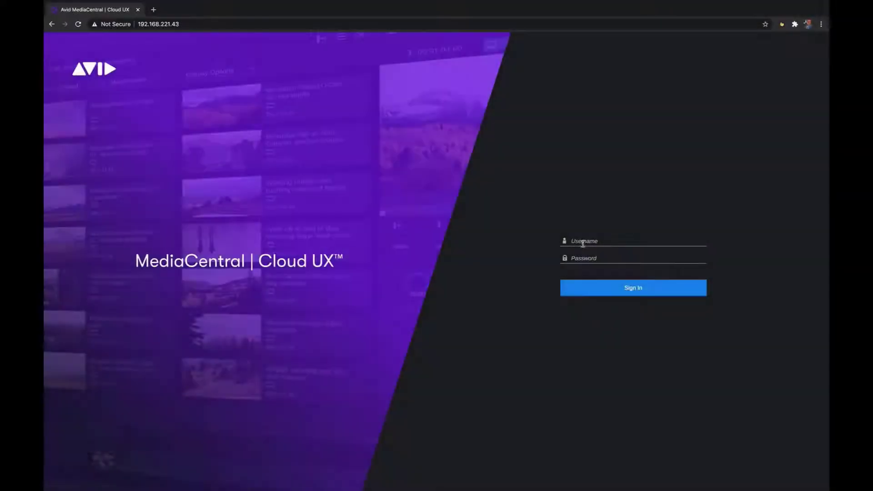
{"action": "left_click", "coordinate": [586, 241]}
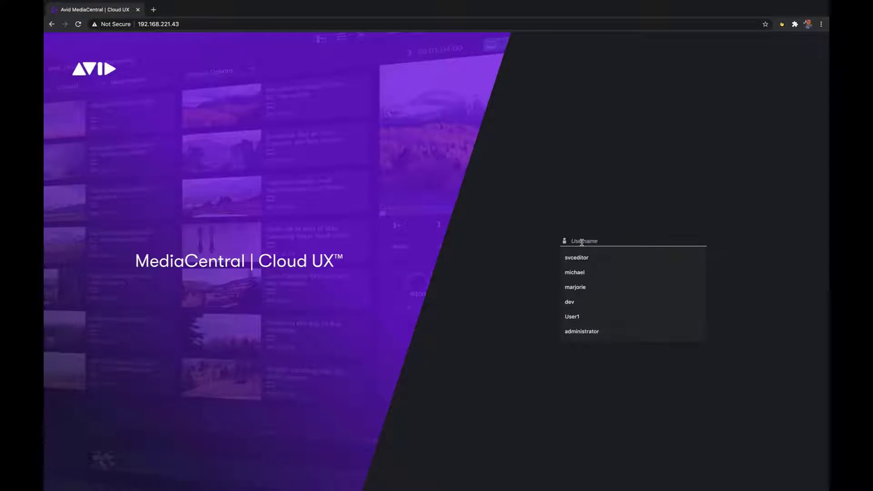
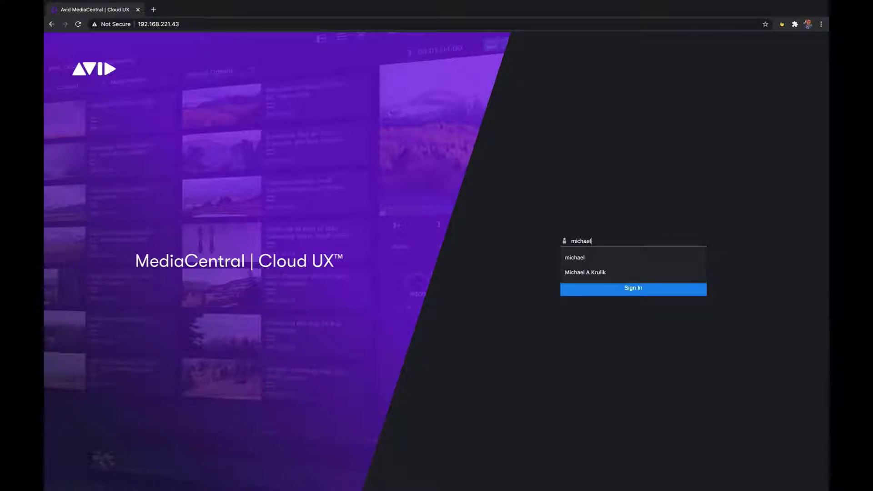
- Sign in with the suggested username and the password
{"action": "left_click", "coordinate": [591, 258]}
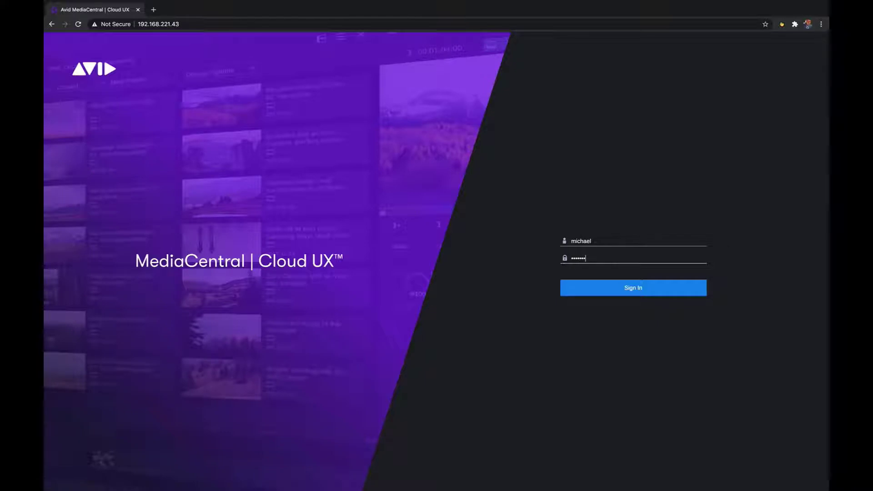
{"action": "key", "text": "Return"}
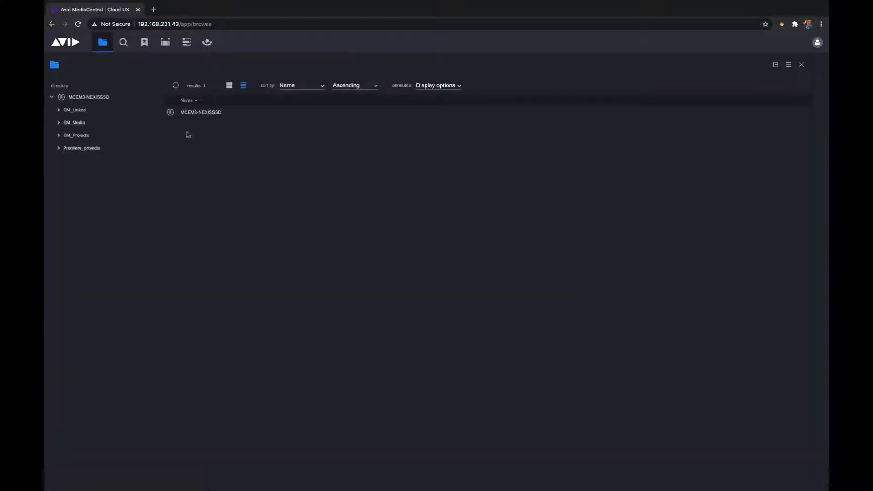
- Expand the EM_Media, EM_Projects, Avid Projects and EM_Linked folders and show Demo_Days_2020
{"action": "left_click", "coordinate": [68, 135]}
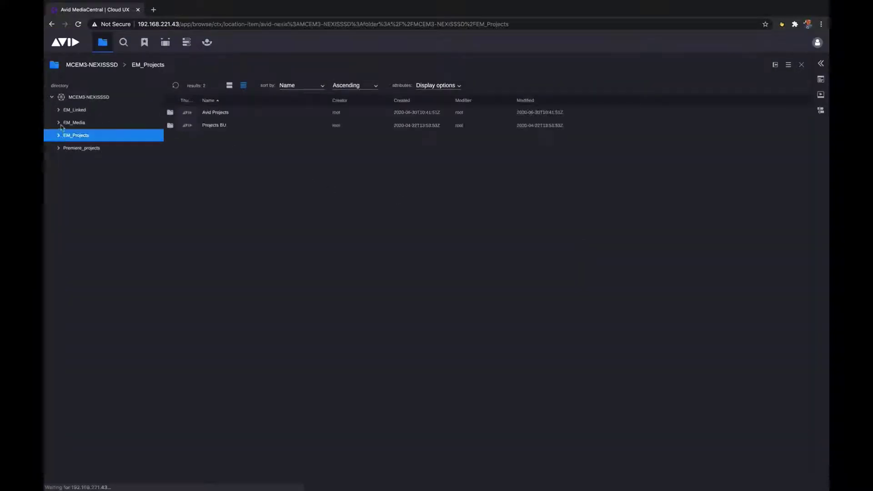
{"action": "left_click", "coordinate": [59, 124]}
{"action": "left_click", "coordinate": [59, 162]}
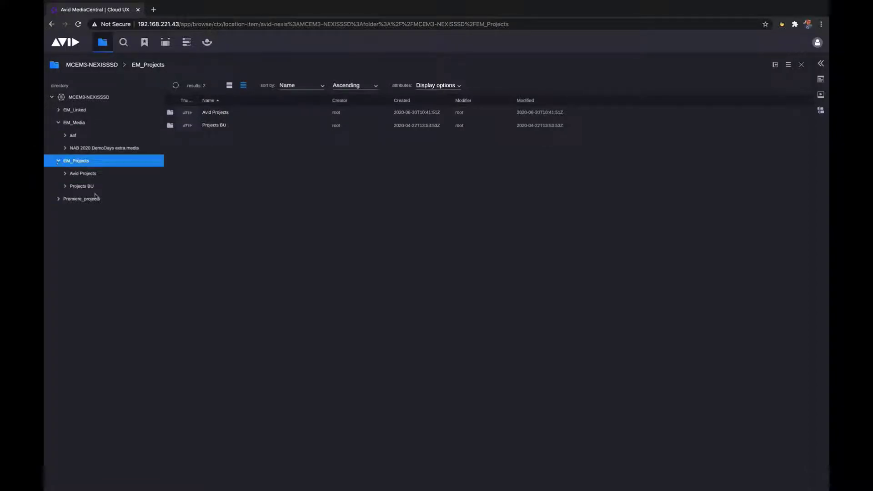
{"action": "left_click", "coordinate": [66, 174]}
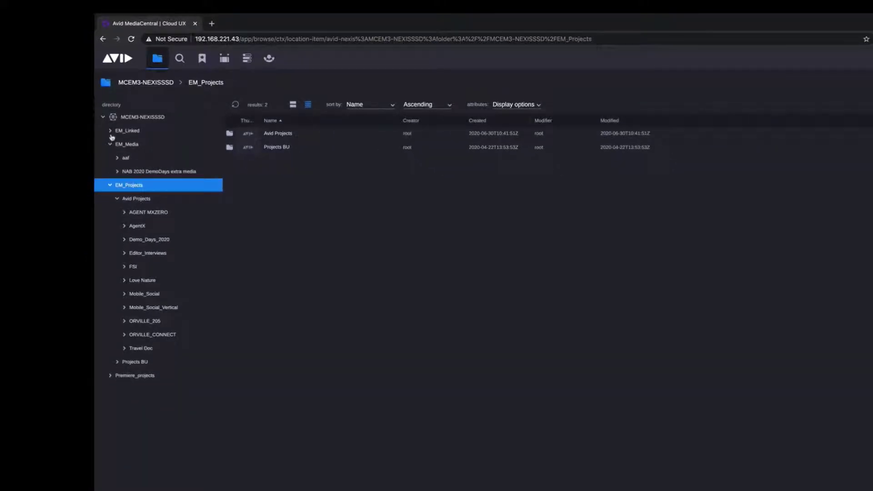
{"action": "left_click", "coordinate": [110, 131]}
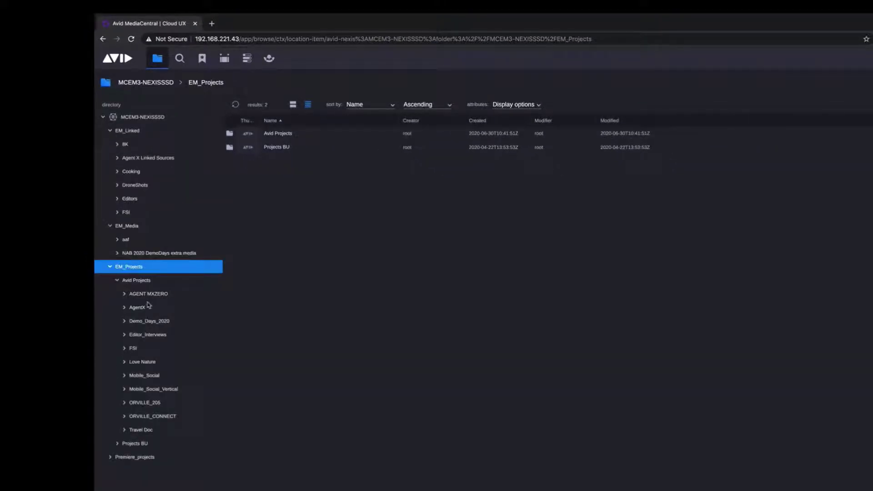
{"action": "left_click", "coordinate": [144, 323]}
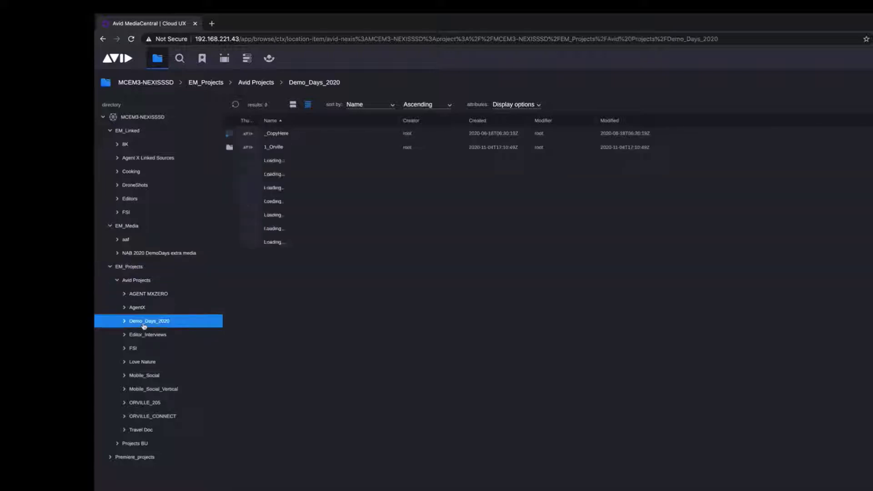
- In tile view, open 2_Drones > Drones Transcoded and preview DJI_0214.new.01 in a widened player
{"action": "left_click", "coordinate": [289, 104]}
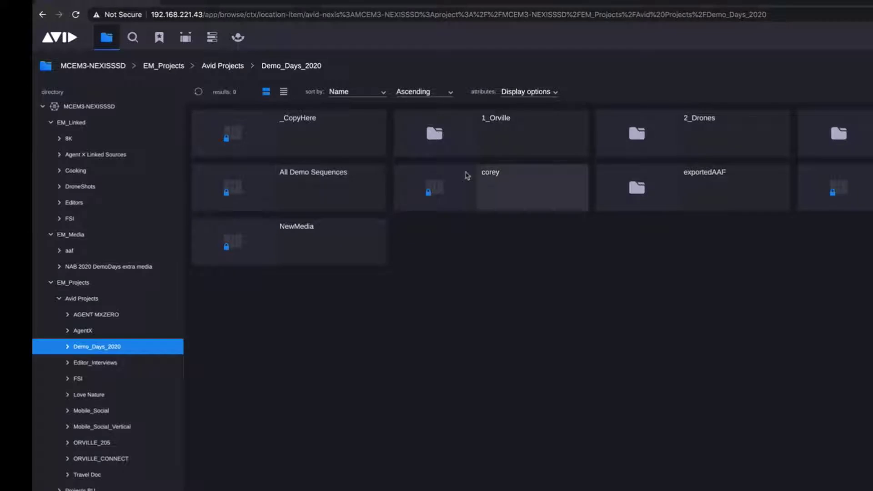
{"action": "double_click", "coordinate": [612, 142]}
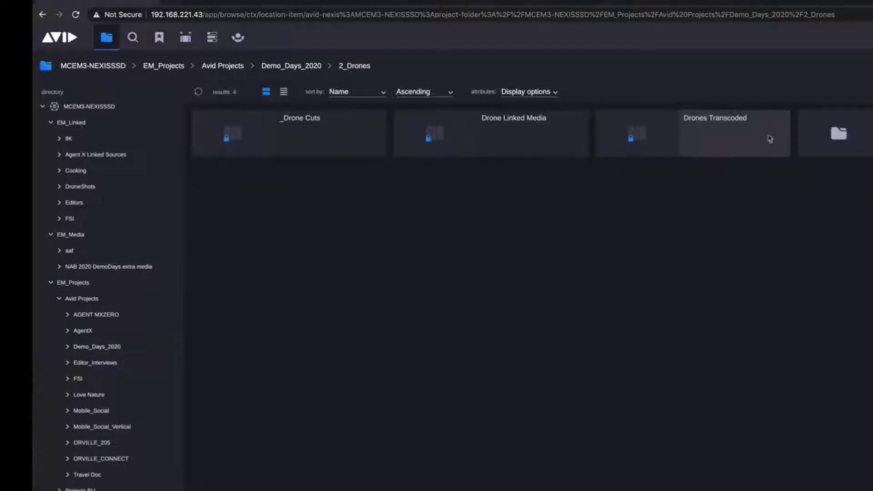
{"action": "double_click", "coordinate": [781, 139]}
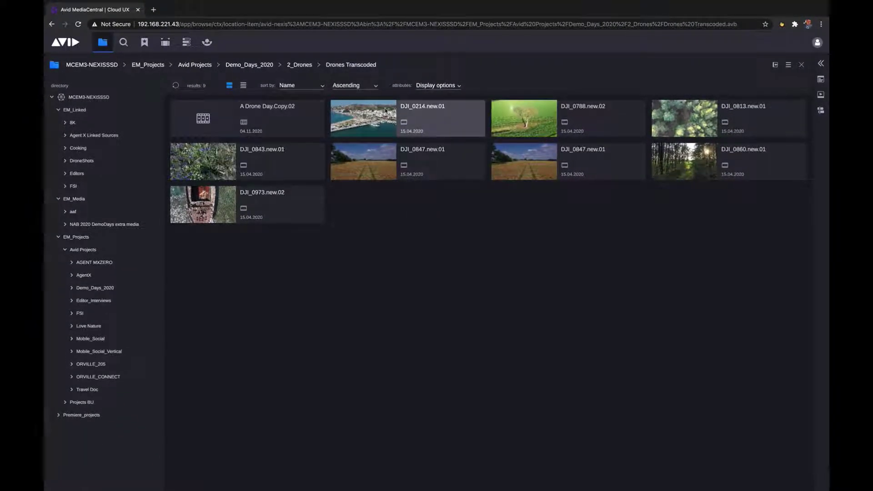
{"action": "double_click", "coordinate": [432, 118]}
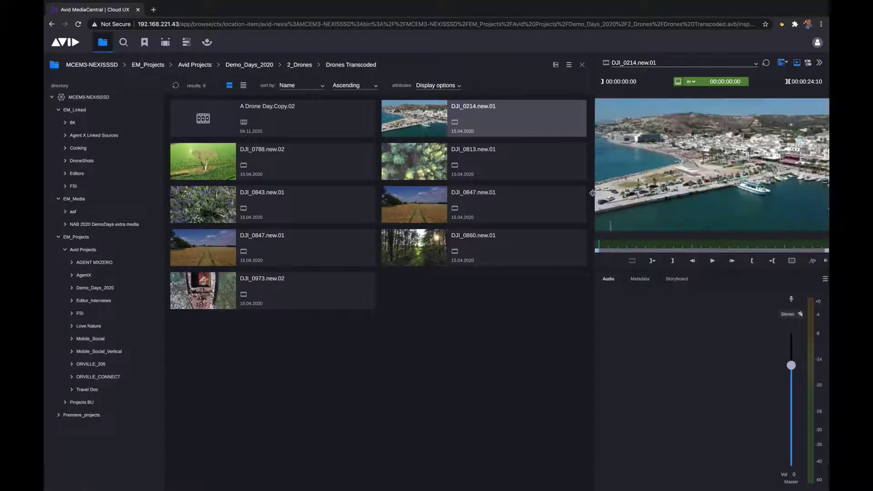
{"action": "left_click_drag", "start_coordinate": [592, 193], "coordinate": [448, 191]}
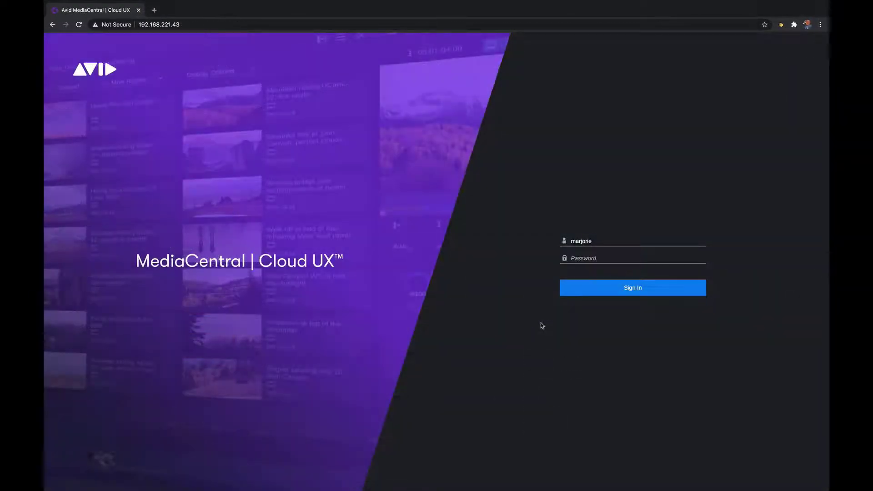
- Sign in as the second user and show Premiere_projects > Projects as tiles, expanded in the tree
{"action": "left_click", "coordinate": [596, 259]}
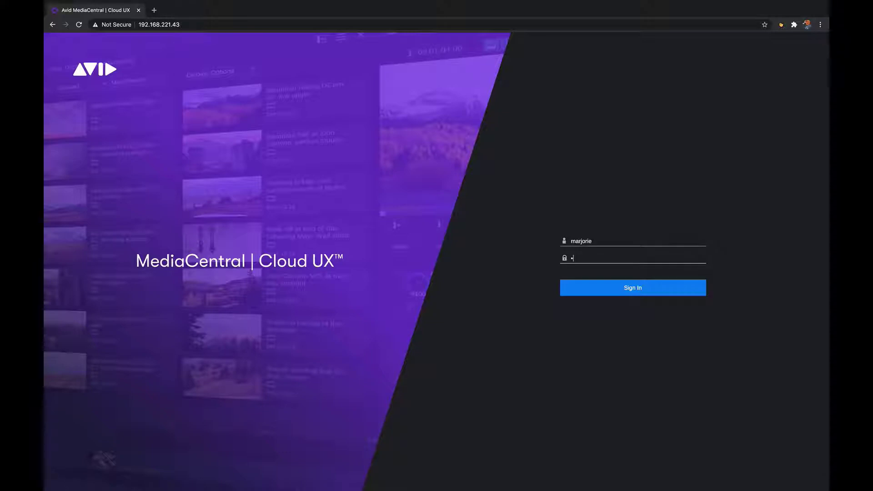
{"action": "key", "text": "Return"}
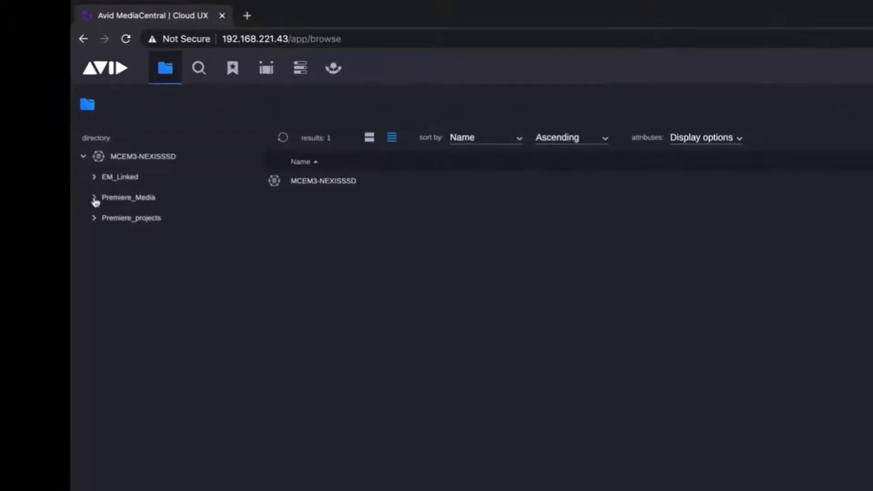
{"action": "left_click", "coordinate": [59, 123]}
{"action": "left_click", "coordinate": [98, 328]}
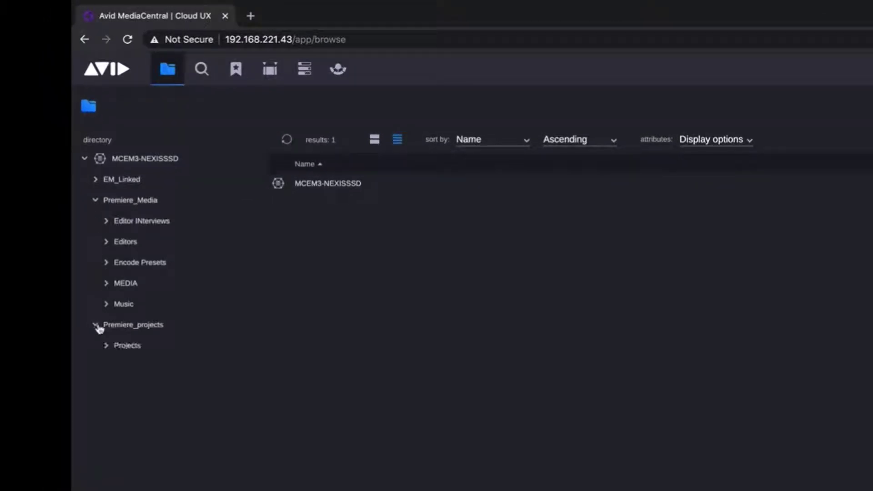
{"action": "left_click", "coordinate": [125, 347]}
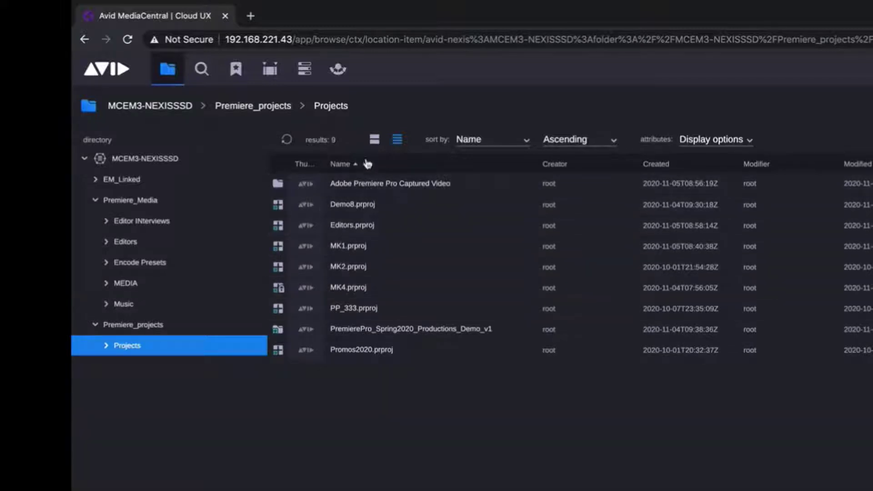
{"action": "left_click", "coordinate": [375, 139]}
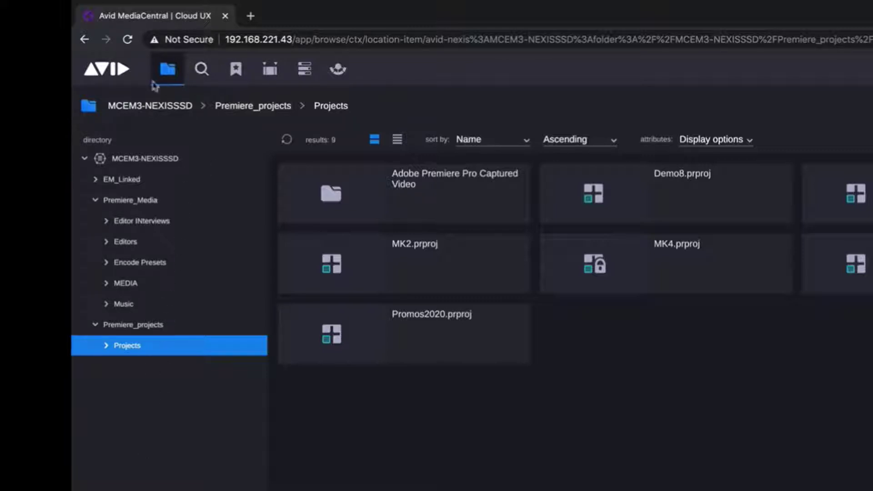
{"action": "left_click", "coordinate": [106, 346]}
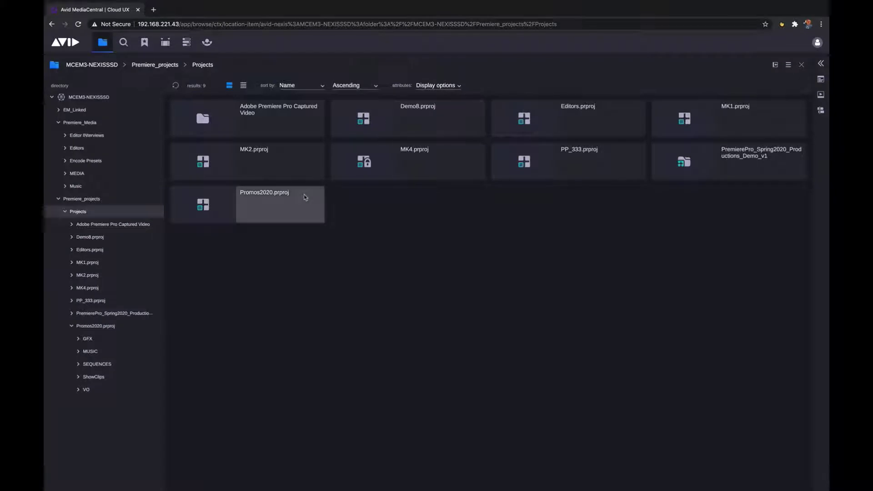
- Open Promos2020.prproj, return to Projects, and show the MEDIA folder contents
{"action": "double_click", "coordinate": [306, 200]}
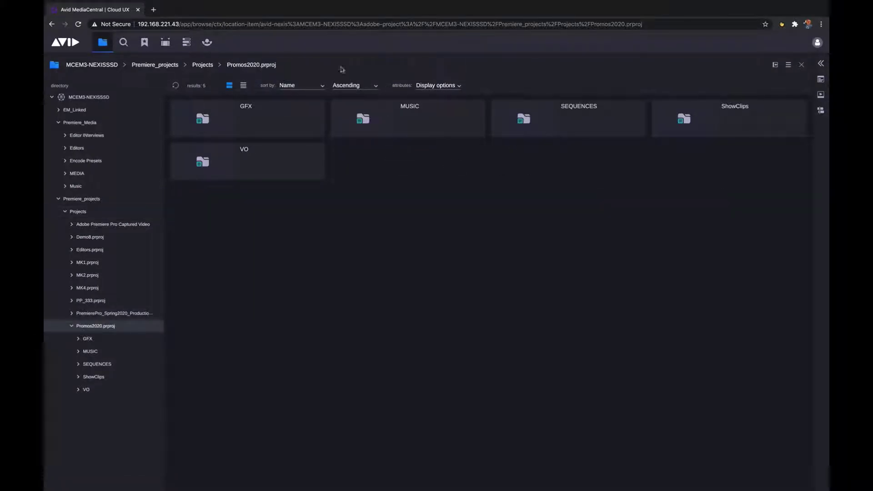
{"action": "left_click", "coordinate": [196, 66]}
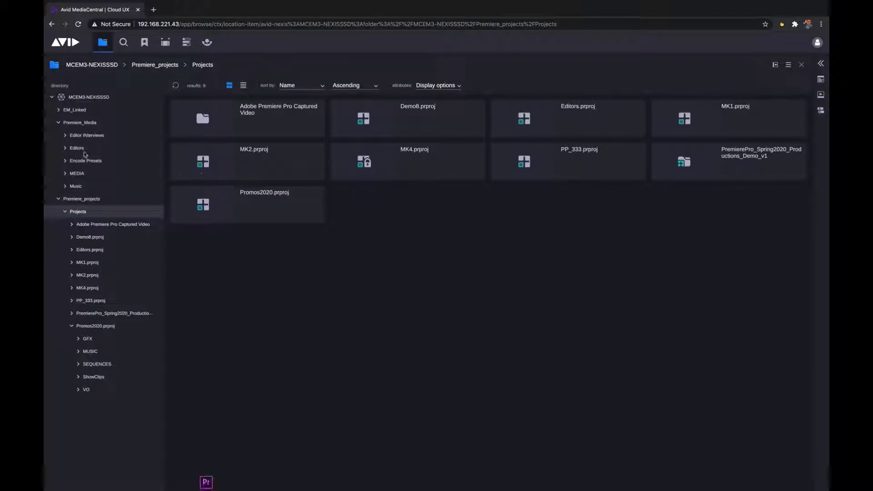
{"action": "left_click", "coordinate": [77, 173]}
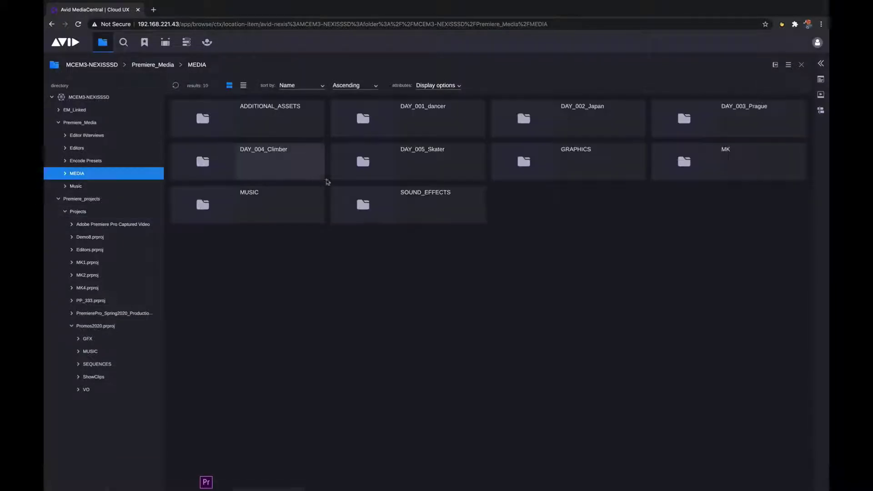
- Open DAY_001_dancer and play DAY_001_Dancer-clip_1.mp4 in a widened player
{"action": "double_click", "coordinate": [468, 128]}
{"action": "double_click", "coordinate": [273, 118]}
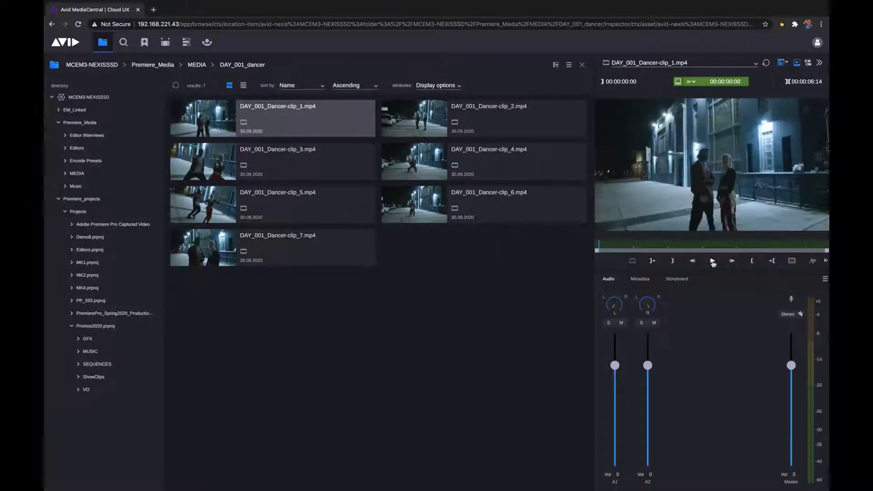
{"action": "left_click", "coordinate": [712, 262]}
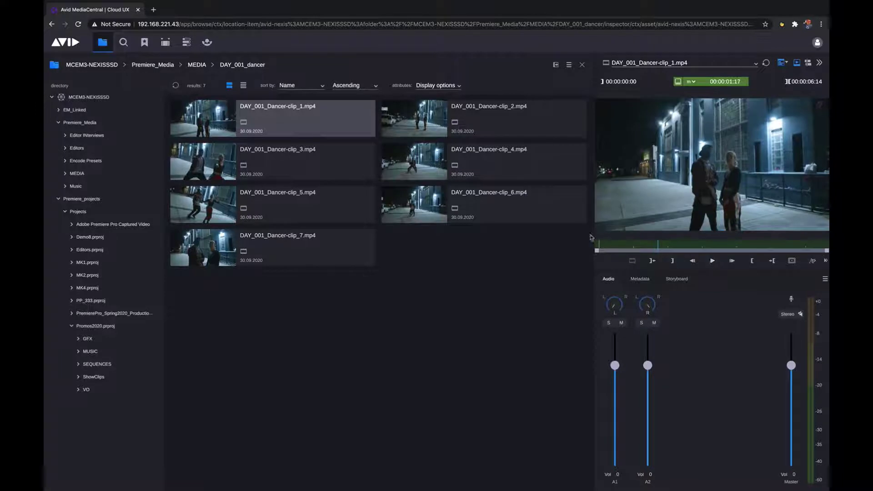
{"action": "left_click_drag", "start_coordinate": [591, 237], "coordinate": [537, 240]}
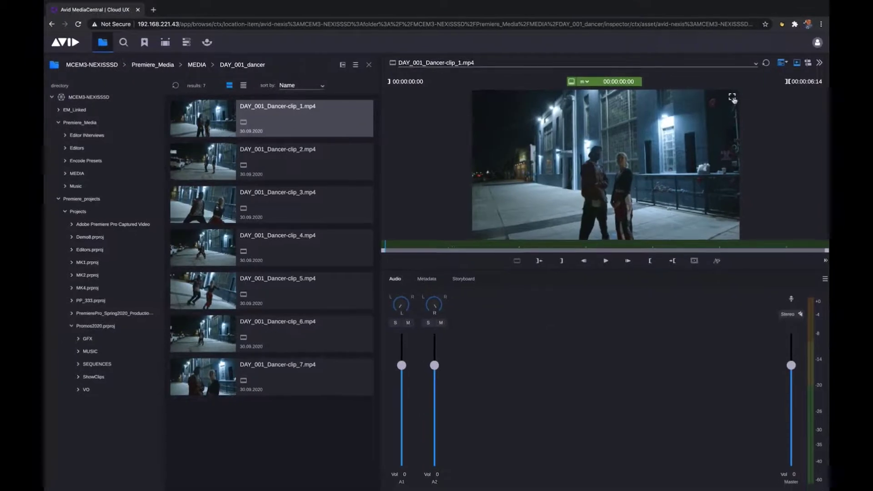
- Play the dancer clip in full screen, then exit full screen
{"action": "left_click", "coordinate": [733, 98]}
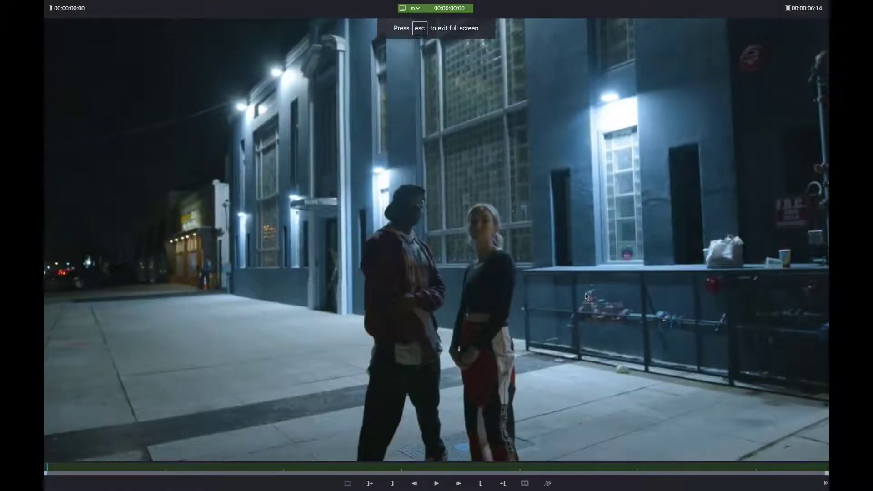
{"action": "key", "text": "space"}
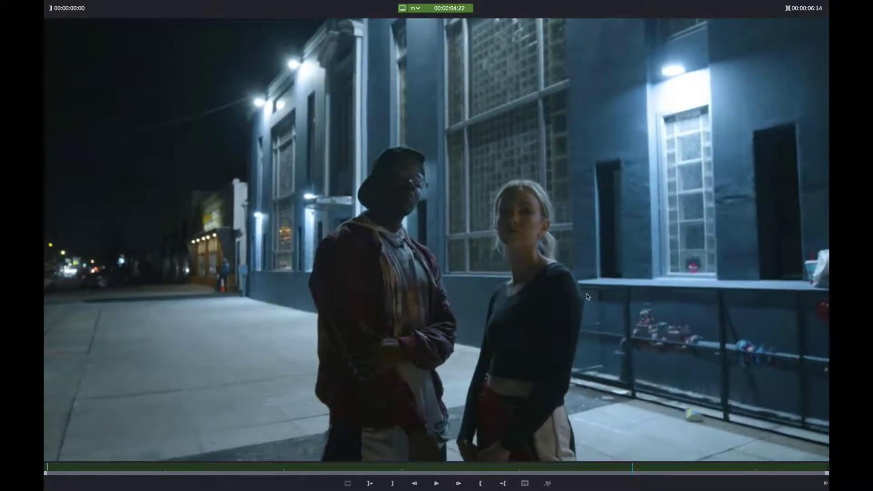
{"action": "key", "text": "Escape"}
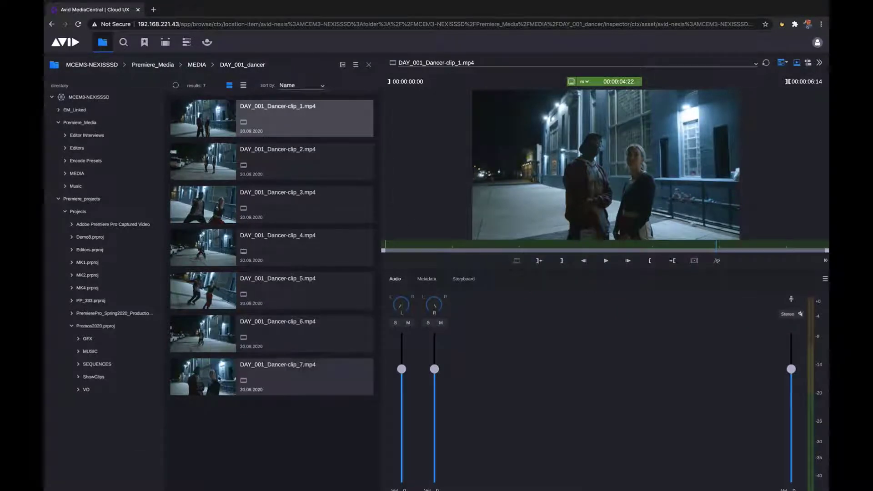
- Load DAY_001_Dancer-clip_7.mp4, scrub to about 2 s then 1 s, and widen the list to two columns
{"action": "left_click", "coordinate": [193, 376]}
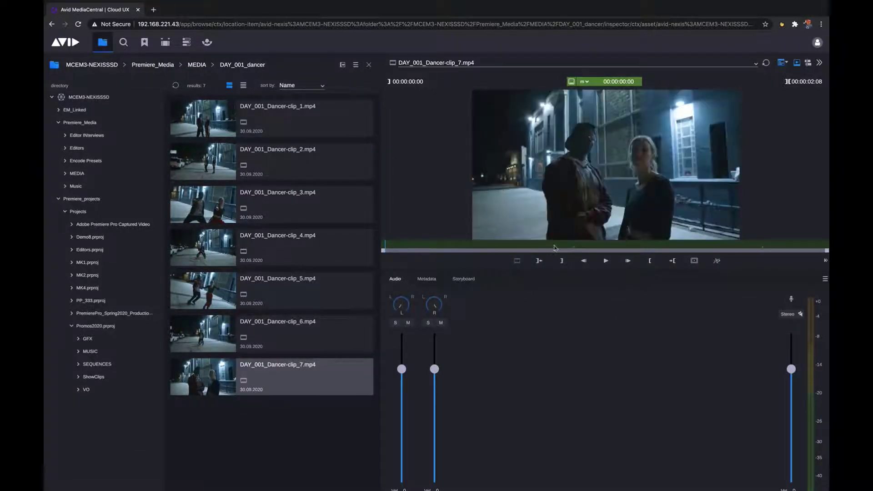
{"action": "left_click", "coordinate": [801, 250]}
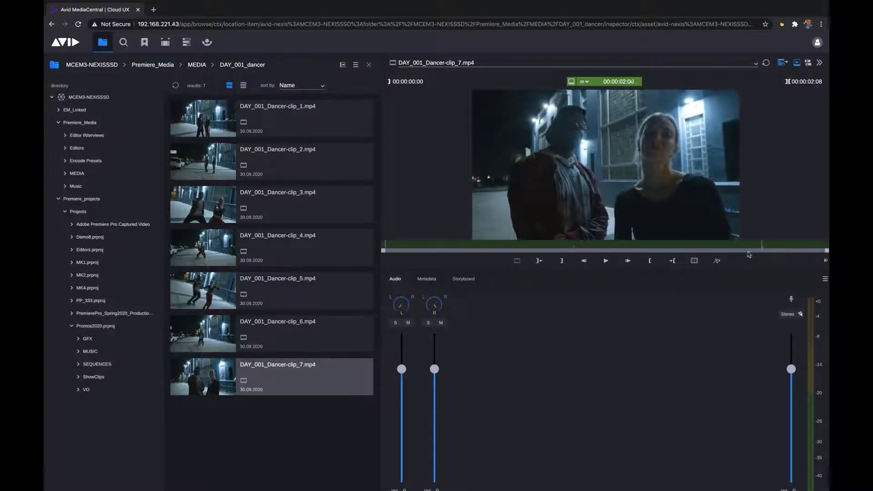
{"action": "left_click", "coordinate": [594, 251]}
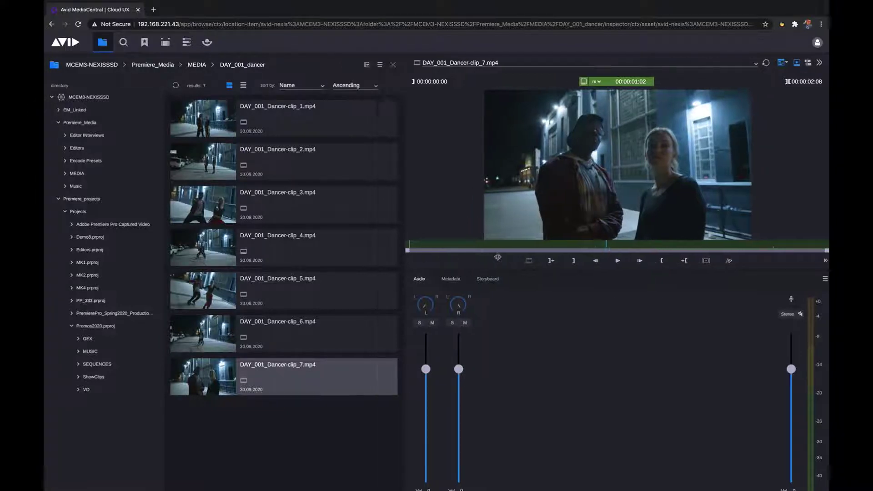
{"action": "left_click_drag", "start_coordinate": [380, 256], "coordinate": [529, 257]}
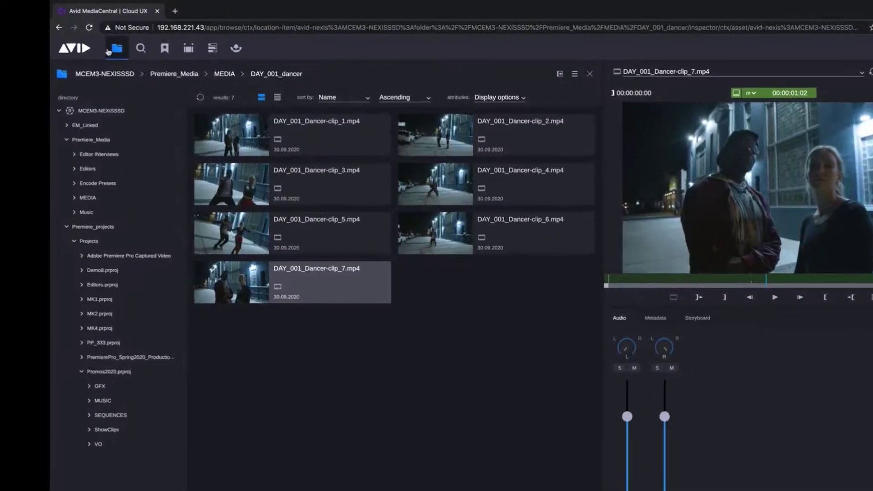
{"action": "mouse_move", "coordinate": [103, 43]}
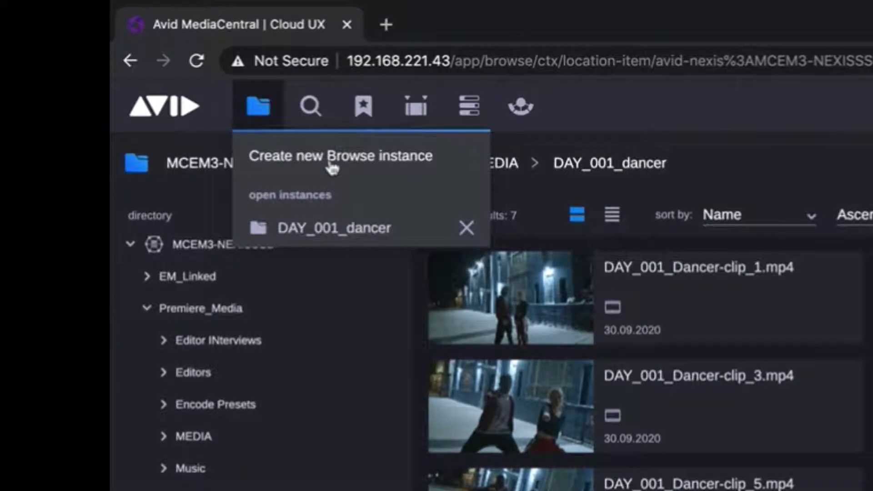
- In a new Browse panel, navigate MCEM3-NEXISSSD > Premiere_Media, peek into MEDIA, and return
{"action": "left_click", "coordinate": [248, 118]}
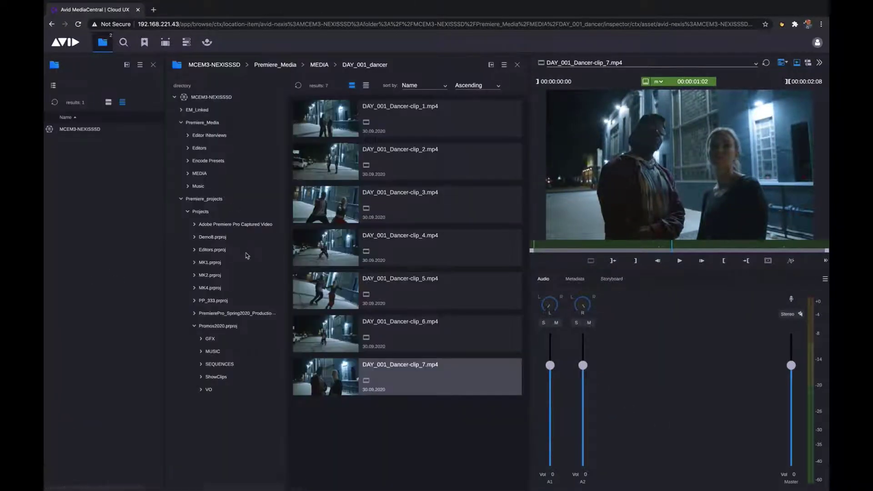
{"action": "double_click", "coordinate": [68, 130]}
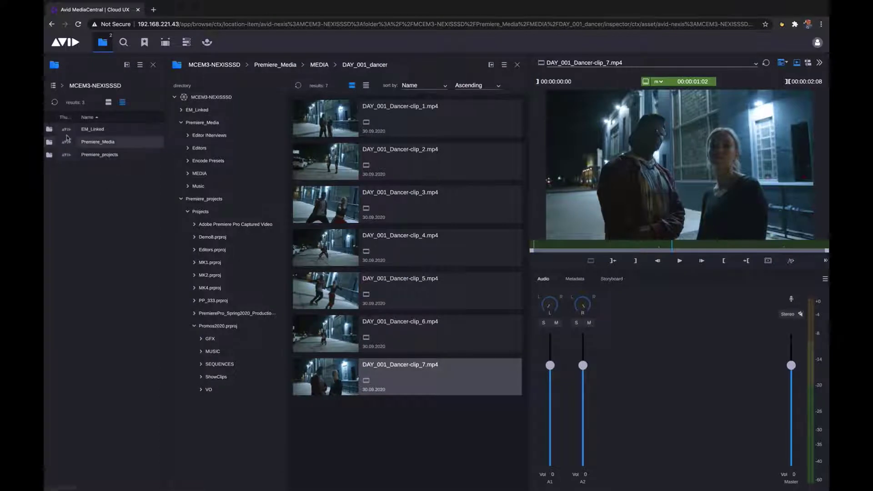
{"action": "double_click", "coordinate": [68, 142]}
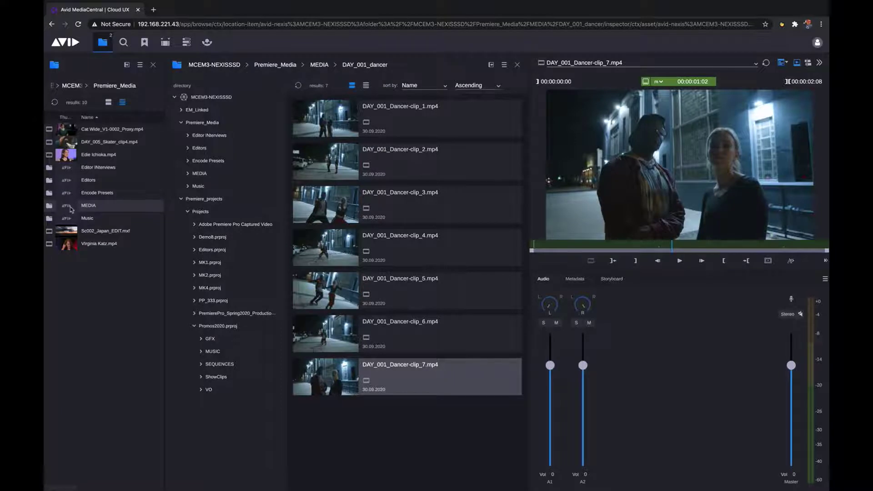
{"action": "double_click", "coordinate": [70, 207]}
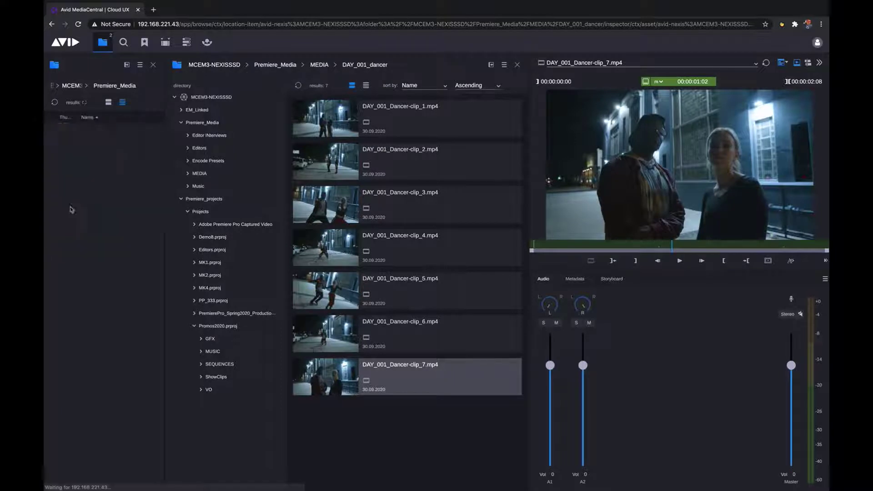
{"action": "left_click", "coordinate": [103, 86]}
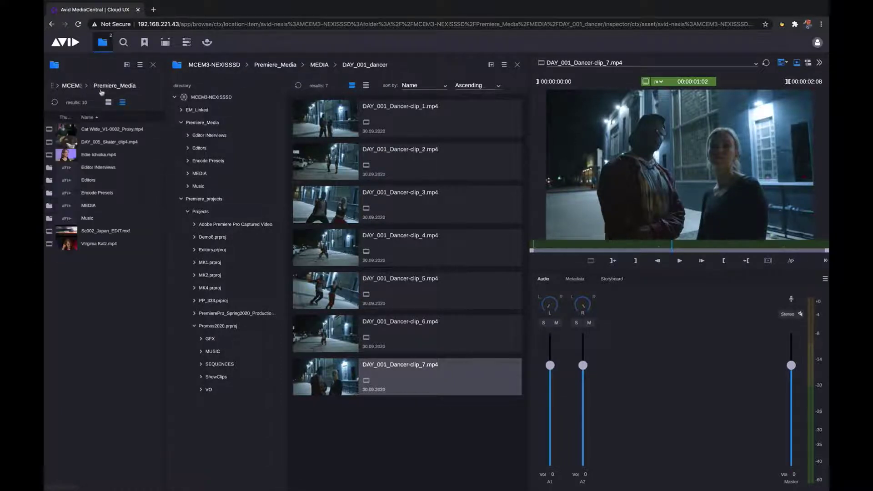
- Create a folder named New Media inside Premiere_Media
{"action": "right_click", "coordinate": [87, 280]}
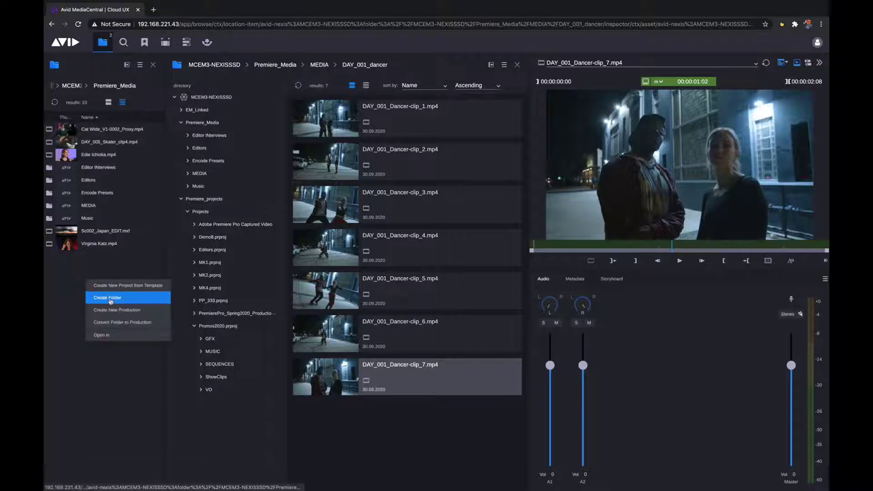
{"action": "left_click", "coordinate": [110, 301]}
{"action": "type", "text": "New"}
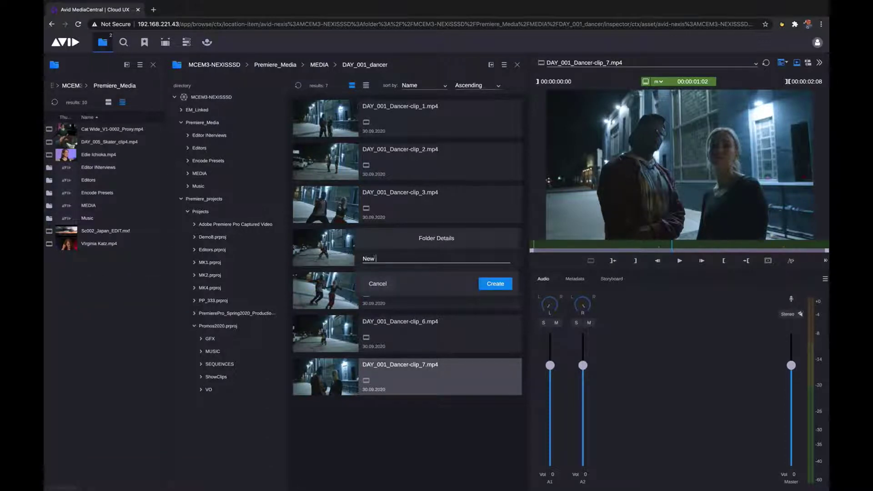
{"action": "type", "text": "ia"}
{"action": "key", "text": "Return"}
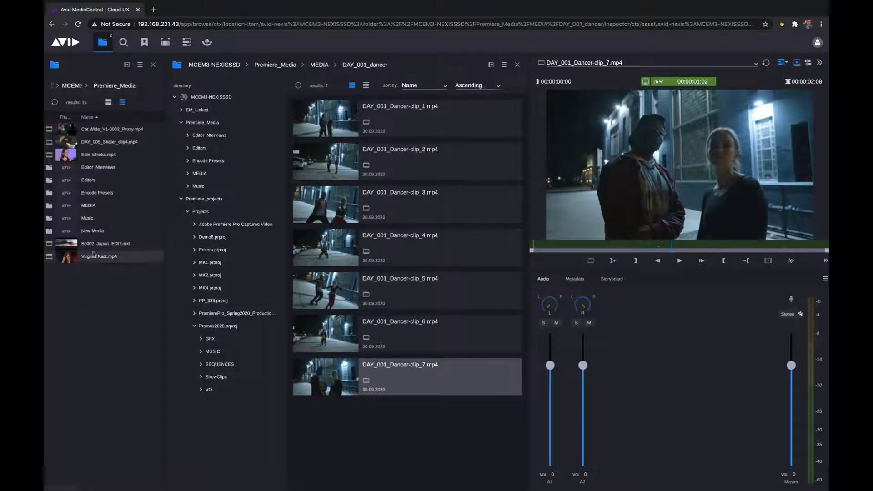
- Drag DAY_001_Dancer-clip_4.mp4 and DAY_001_Dancer-clip_7.mp4 into the New Media folder
{"action": "double_click", "coordinate": [67, 232]}
{"action": "left_click_drag", "start_coordinate": [314, 245], "coordinate": [135, 205]}
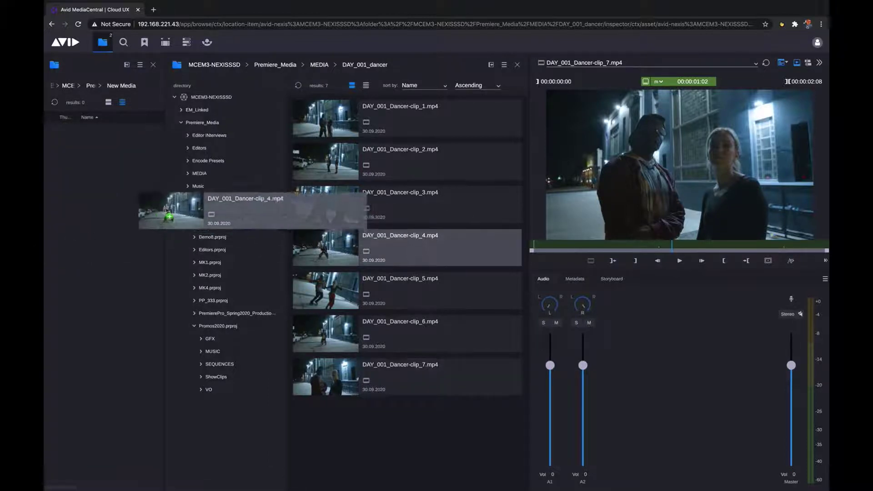
{"action": "left_click_drag", "start_coordinate": [324, 377], "coordinate": [91, 235]}
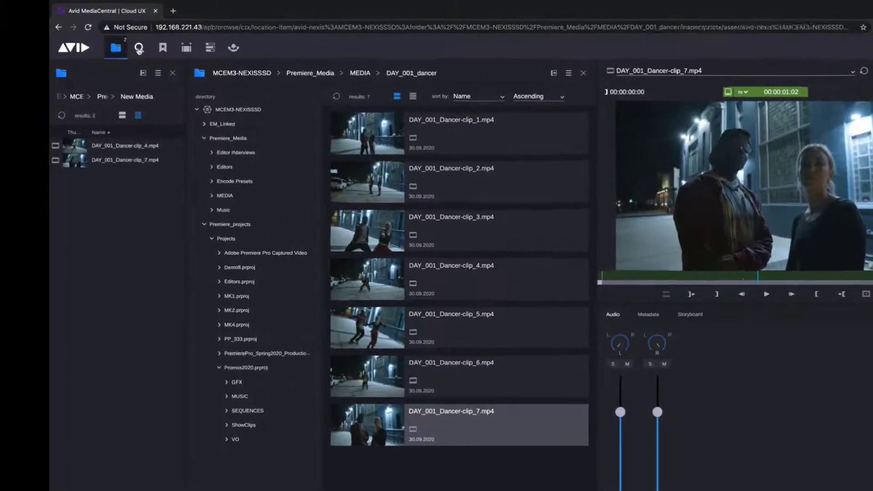
- Close the browse panel and search for Japan, scrolling through the 23 results
{"action": "left_click", "coordinate": [123, 44]}
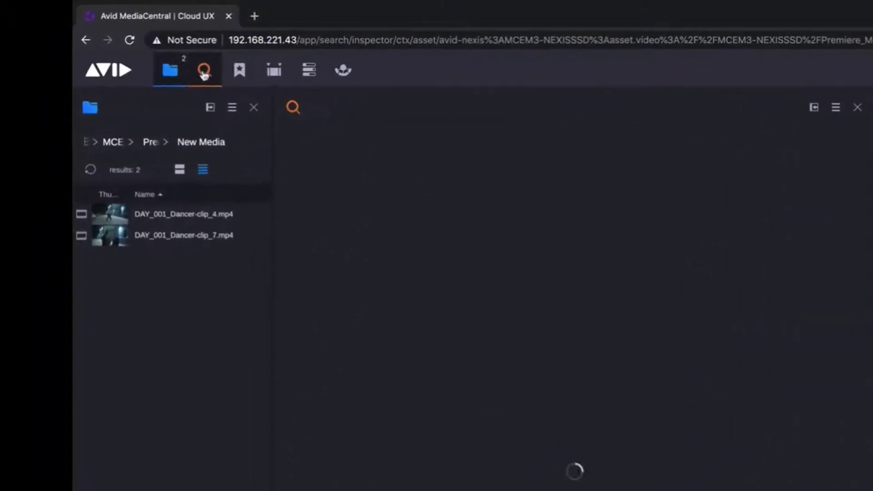
{"action": "left_click", "coordinate": [272, 118]}
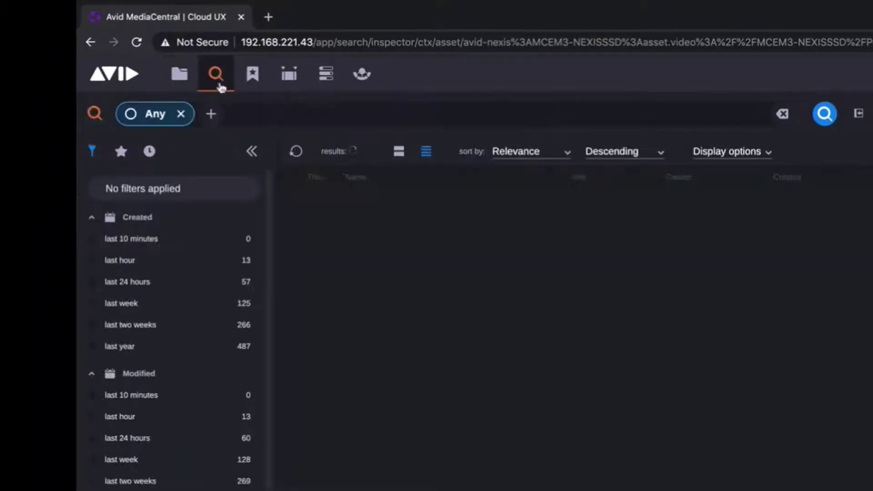
{"action": "left_click", "coordinate": [205, 116]}
{"action": "type", "text": "Japan"}
{"action": "key", "text": "Return"}
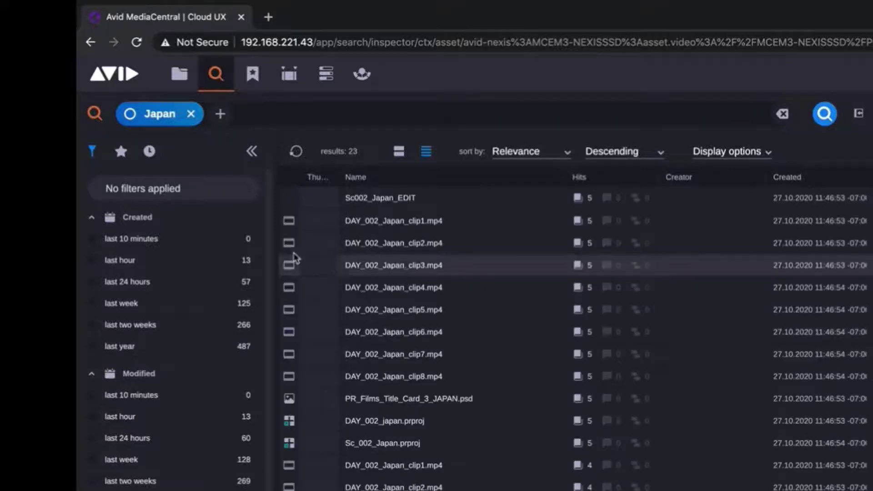
{"action": "scroll", "coordinate": [160, 231], "scroll_direction": "down", "scroll_amount": 6}
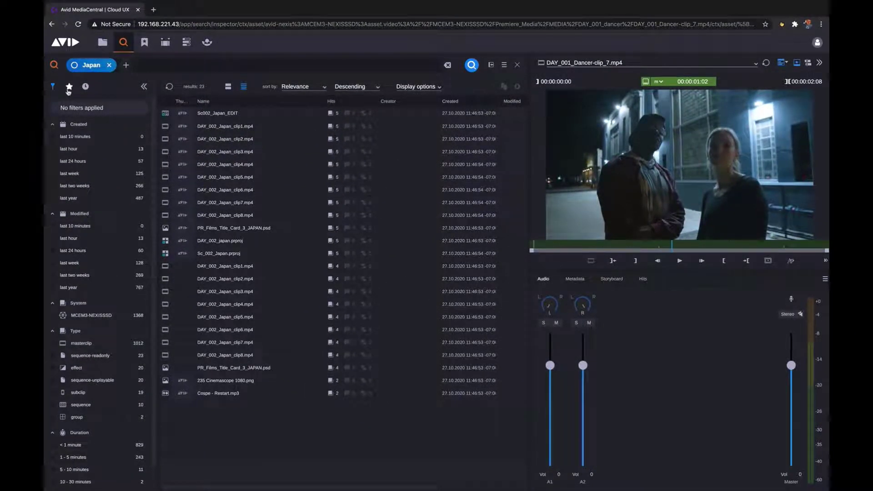
- Check the Favorites and History tabs, then return to Filters and edit the search term
{"action": "left_click", "coordinate": [69, 86]}
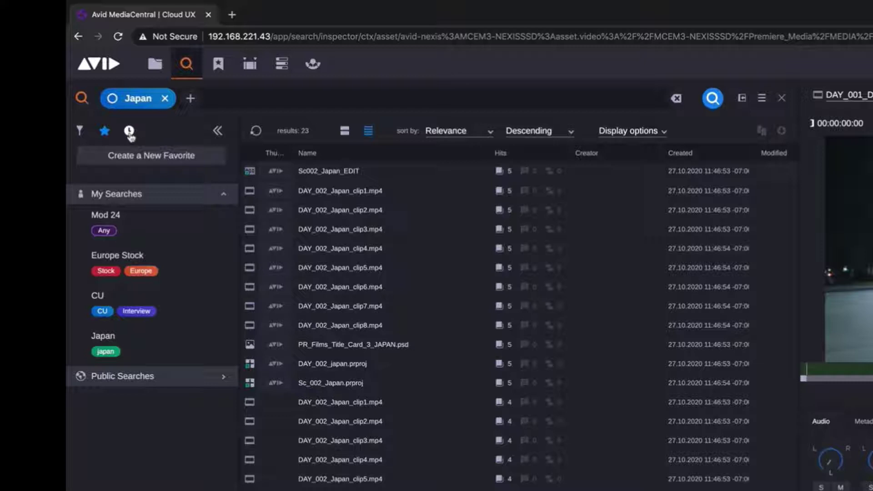
{"action": "left_click", "coordinate": [129, 132]}
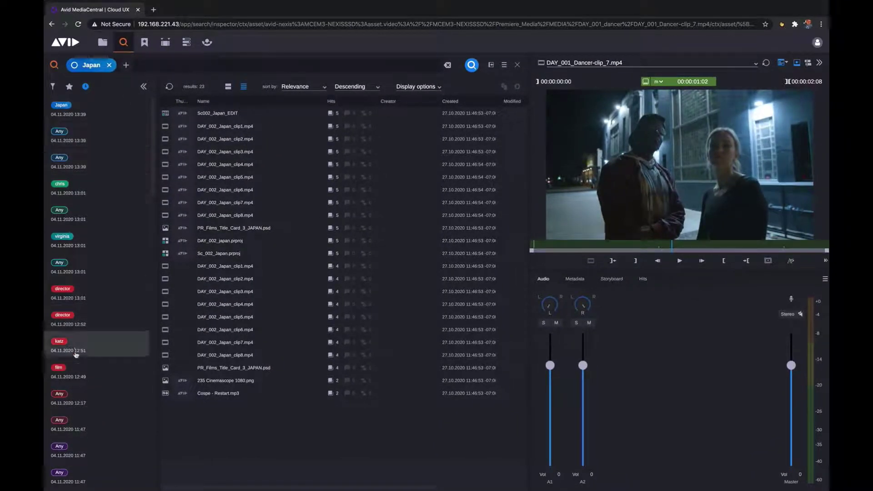
{"action": "left_click", "coordinate": [54, 86]}
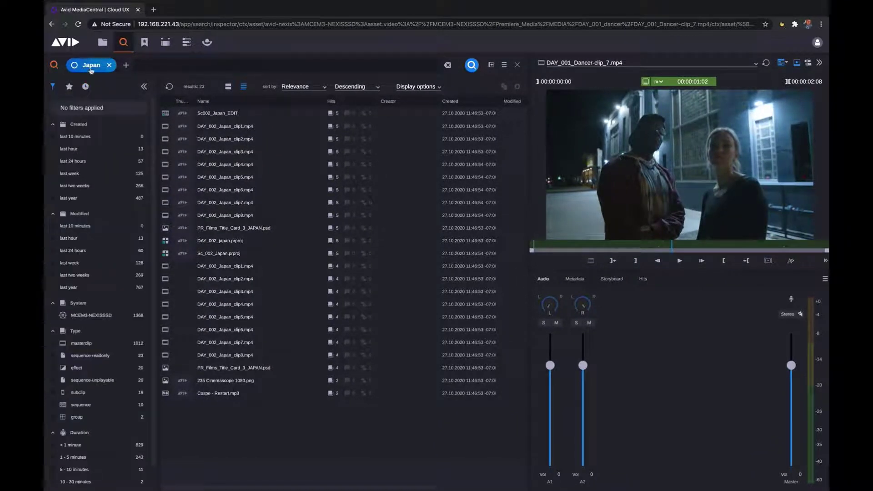
{"action": "left_click", "coordinate": [91, 67]}
- Search for Skater and play DAY_005_Skater_clip4.mp4 in the viewer
{"action": "type", "text": "kater"}
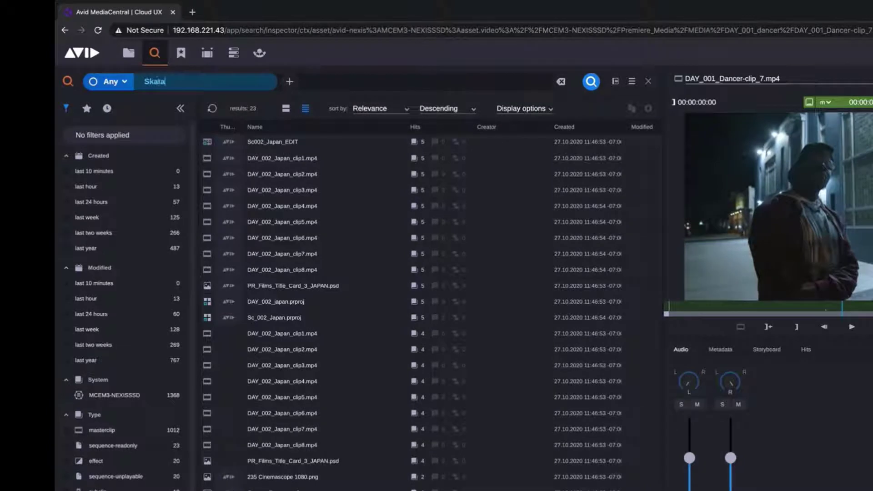
{"action": "key", "text": "Return"}
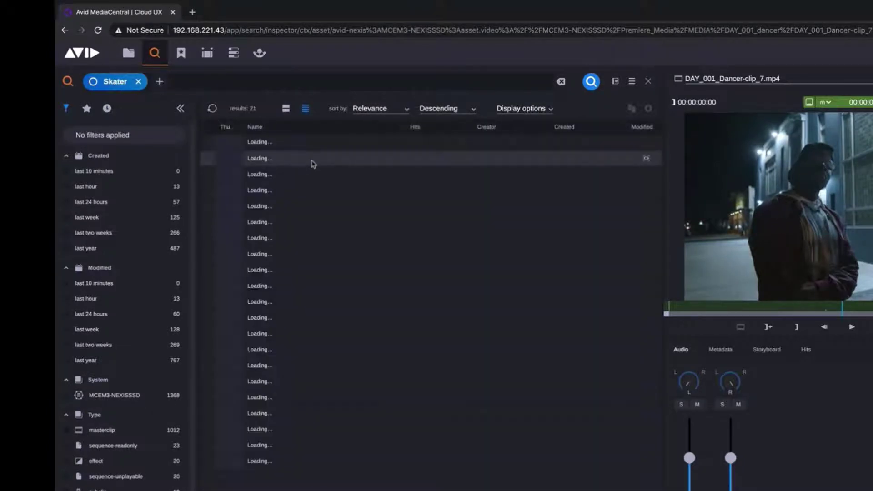
{"action": "left_click", "coordinate": [232, 195]}
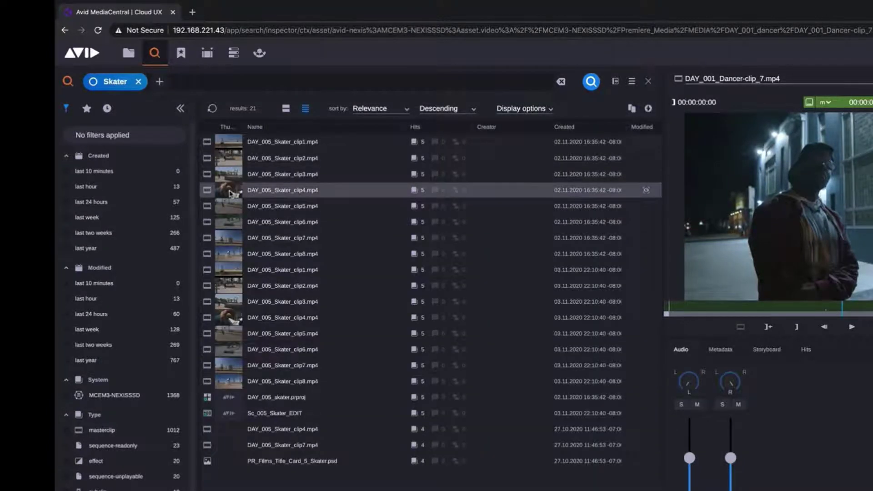
{"action": "left_click", "coordinate": [851, 328]}
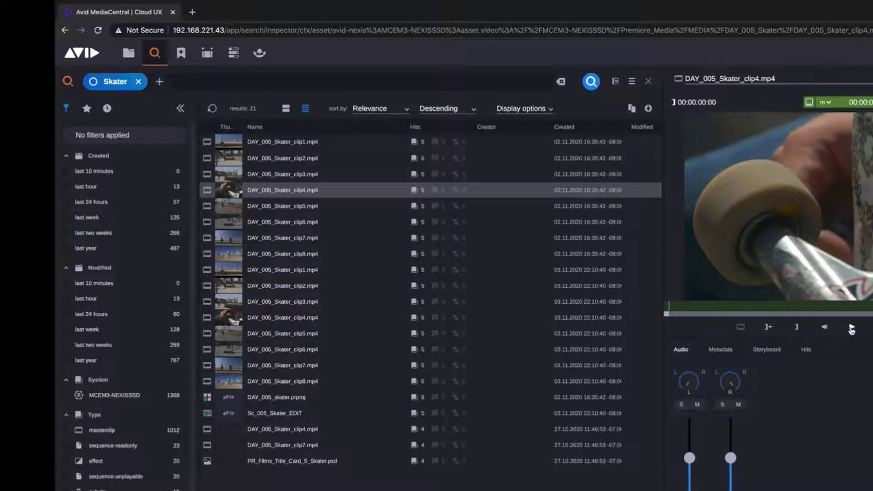
- Switch the search type to Phonetic and replace Skater with Film as the query
{"action": "left_click", "coordinate": [111, 84]}
{"action": "left_click", "coordinate": [113, 87]}
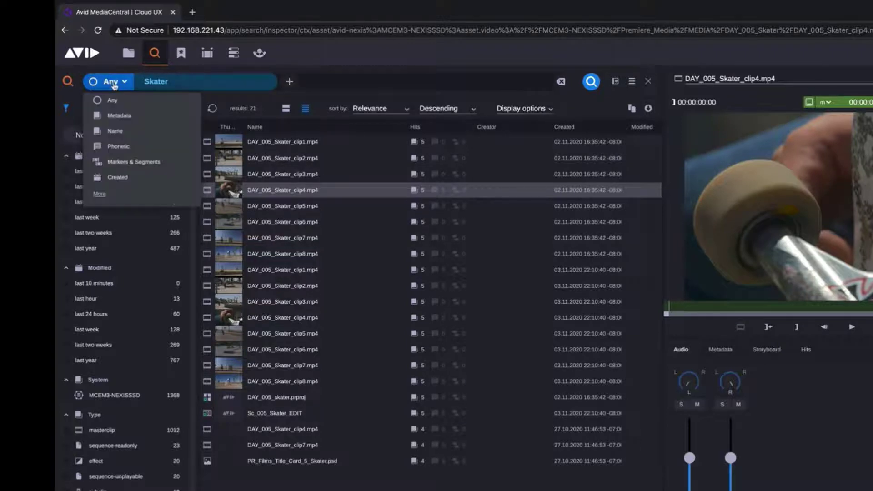
{"action": "left_click", "coordinate": [119, 146]}
{"action": "double_click", "coordinate": [167, 81]}
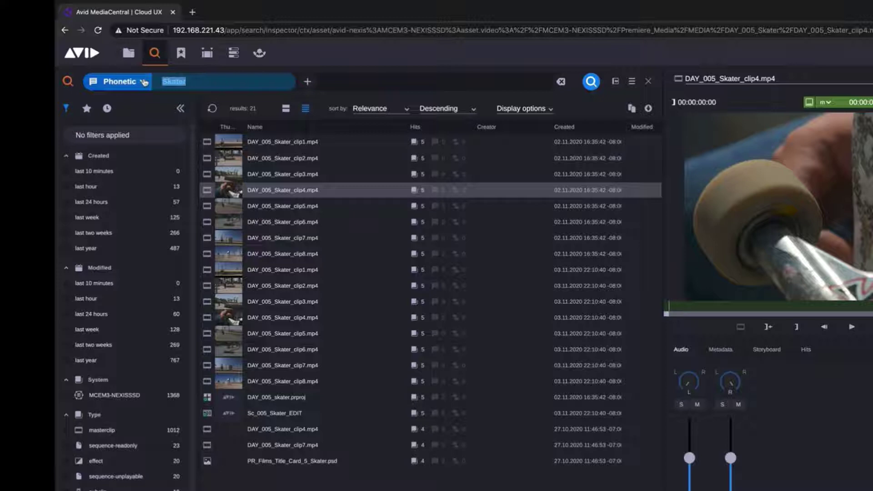
{"action": "type", "text": "Film"}
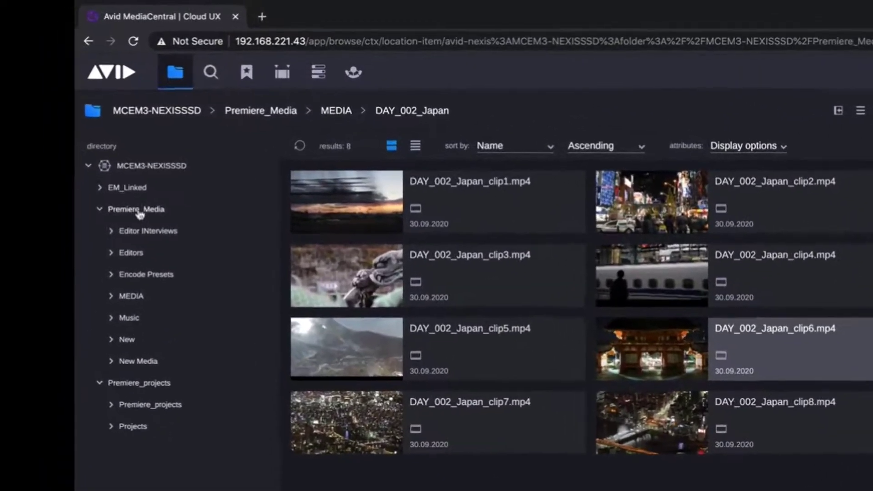
- Create a folder named New inside Premiere_Media
{"action": "right_click", "coordinate": [139, 214]}
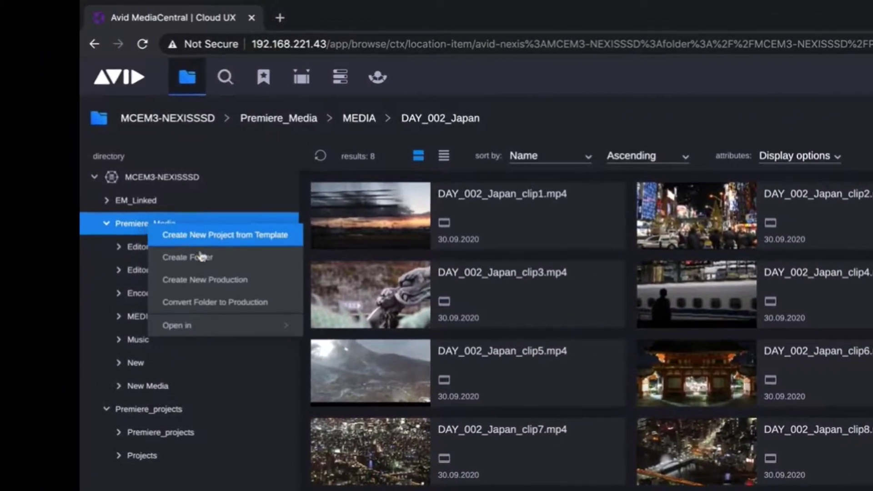
{"action": "left_click", "coordinate": [200, 255]}
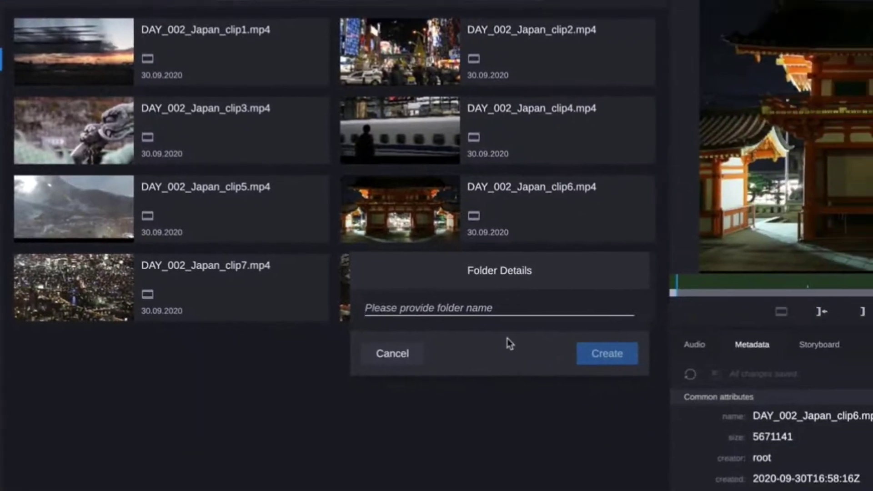
{"action": "type", "text": "New"}
{"action": "key", "text": "Return"}
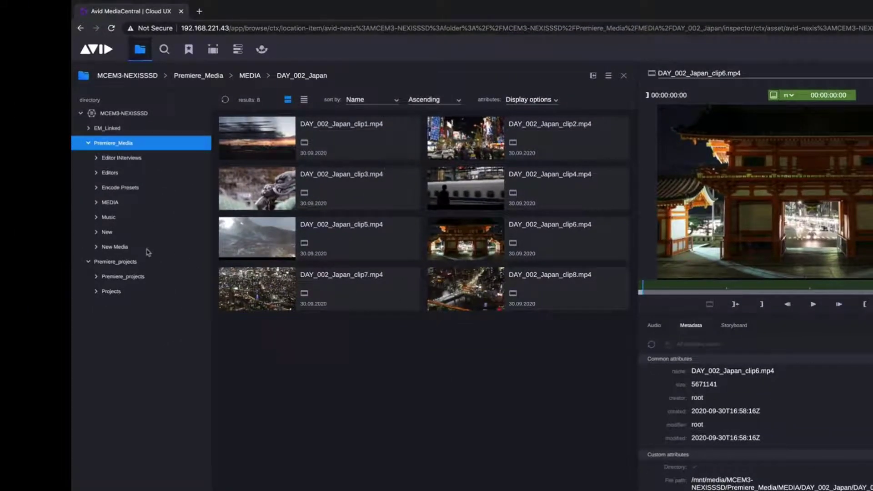
- Expand Projects and Promos2020.prproj to its bins, then bring up the Projects folder actions
{"action": "left_click", "coordinate": [101, 293]}
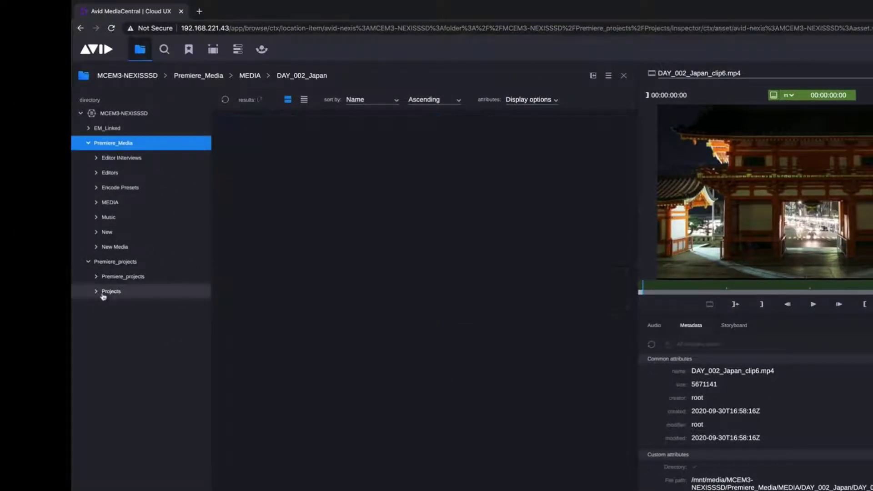
{"action": "left_click", "coordinate": [97, 292]}
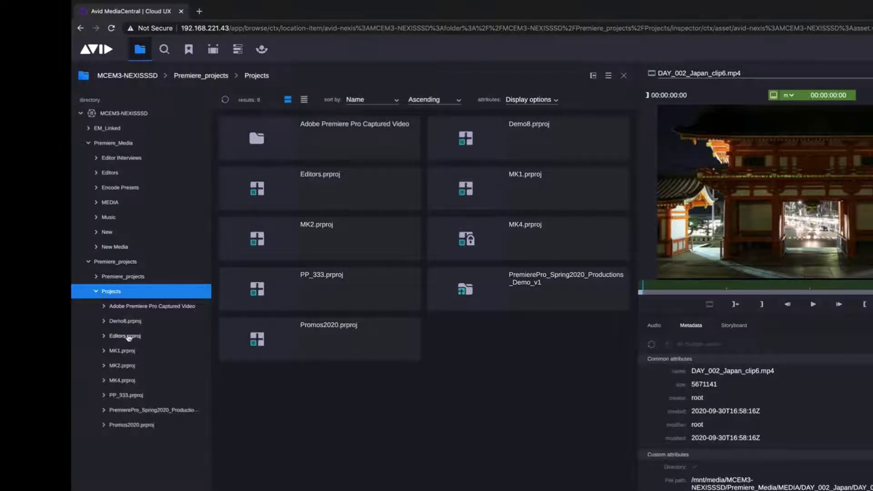
{"action": "right_click", "coordinate": [116, 296]}
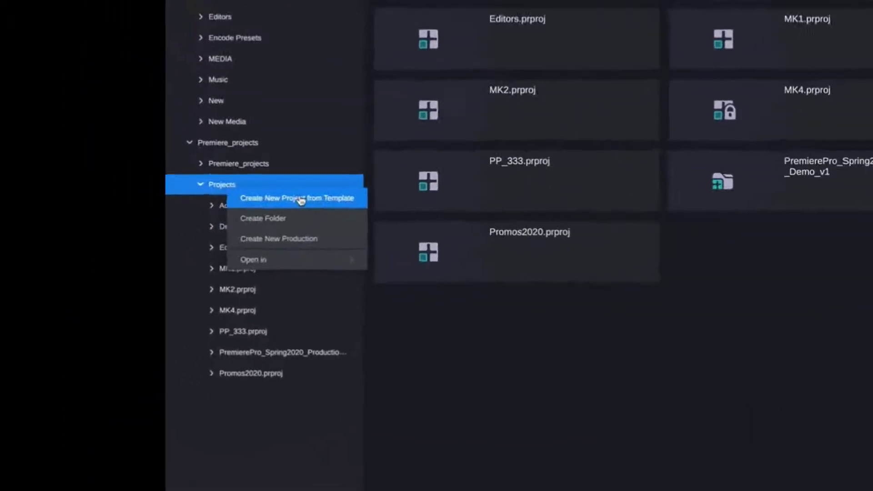
{"action": "left_click", "coordinate": [280, 363]}
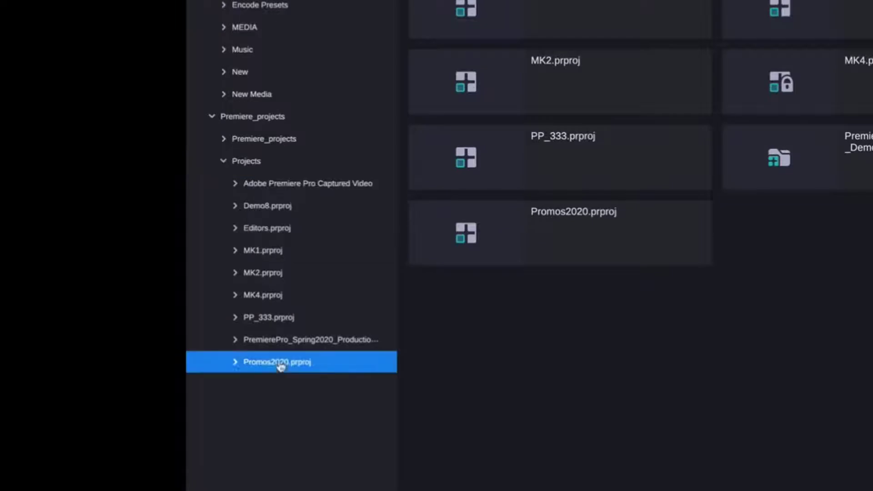
{"action": "left_click", "coordinate": [236, 364]}
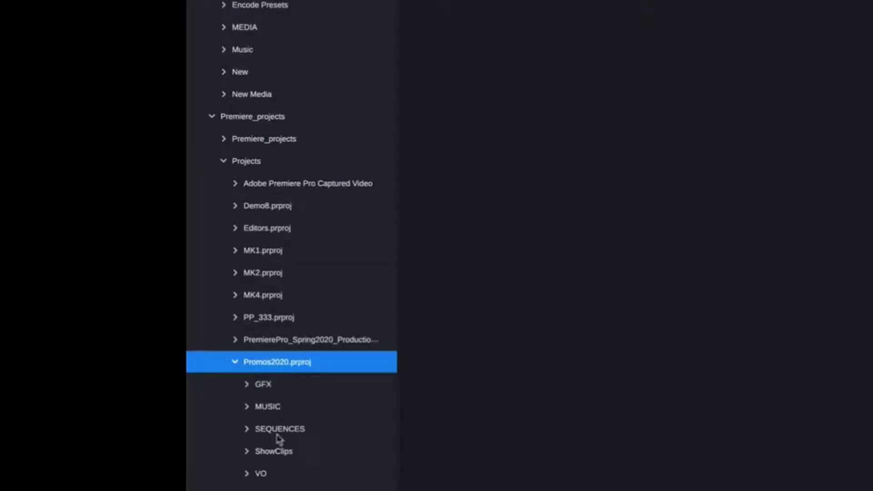
{"action": "right_click", "coordinate": [250, 164]}
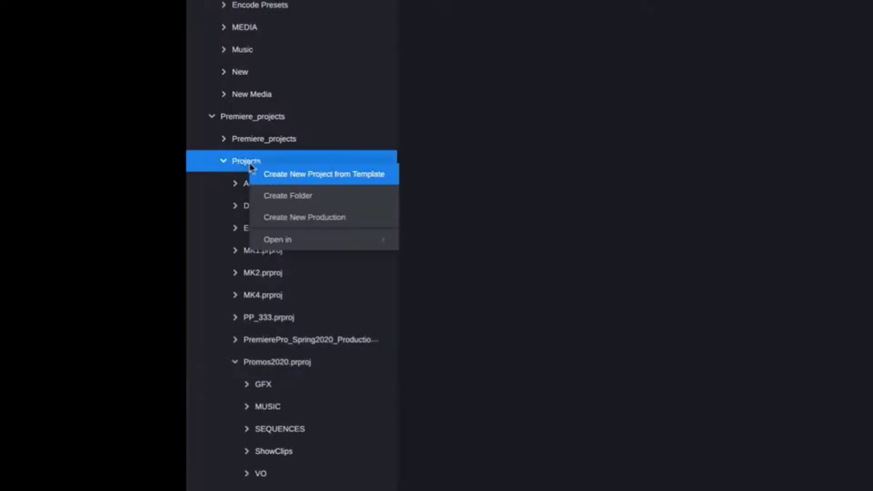
- Start a new project from the Promo template
{"action": "left_click", "coordinate": [357, 178]}
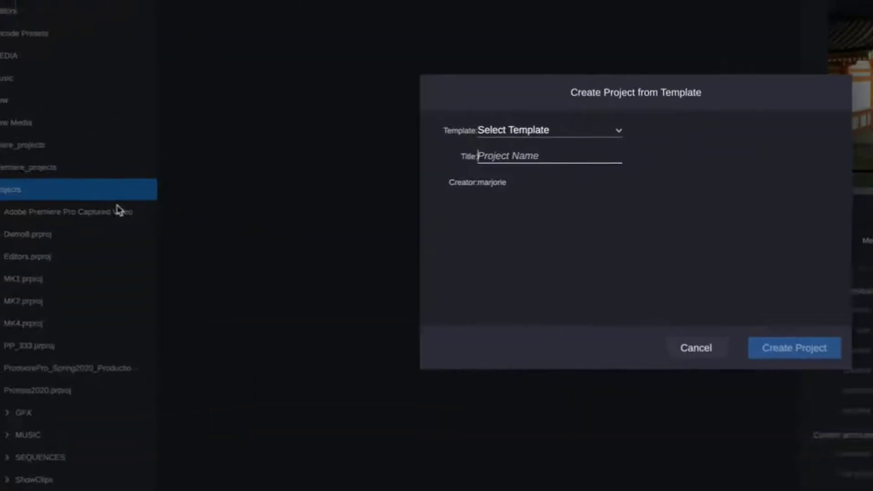
{"action": "left_click", "coordinate": [394, 156]}
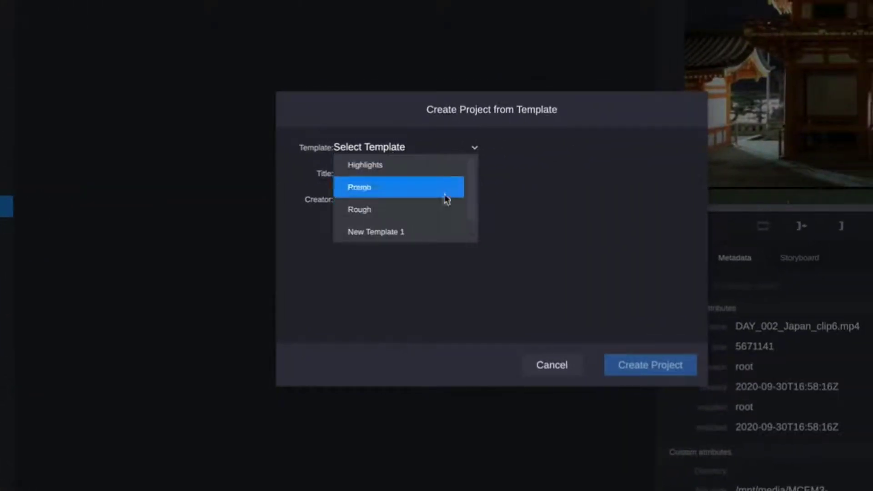
{"action": "left_click_drag", "start_coordinate": [475, 181], "coordinate": [473, 203]}
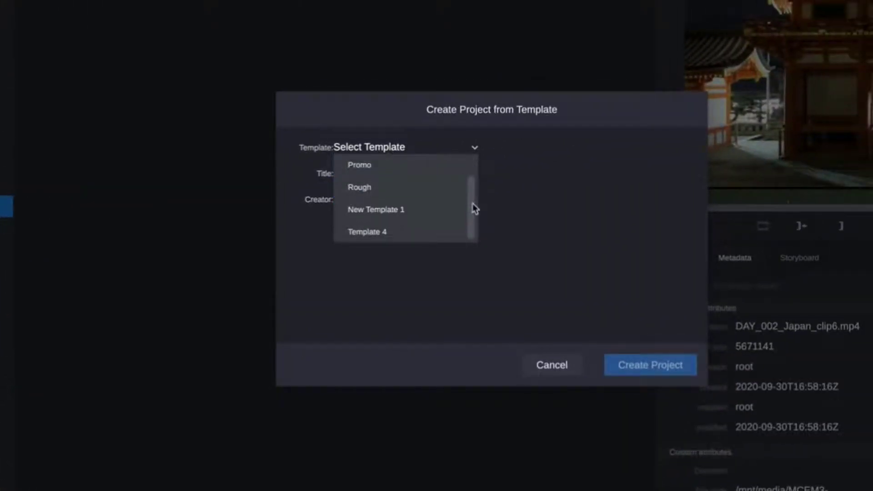
{"action": "left_click", "coordinate": [389, 166]}
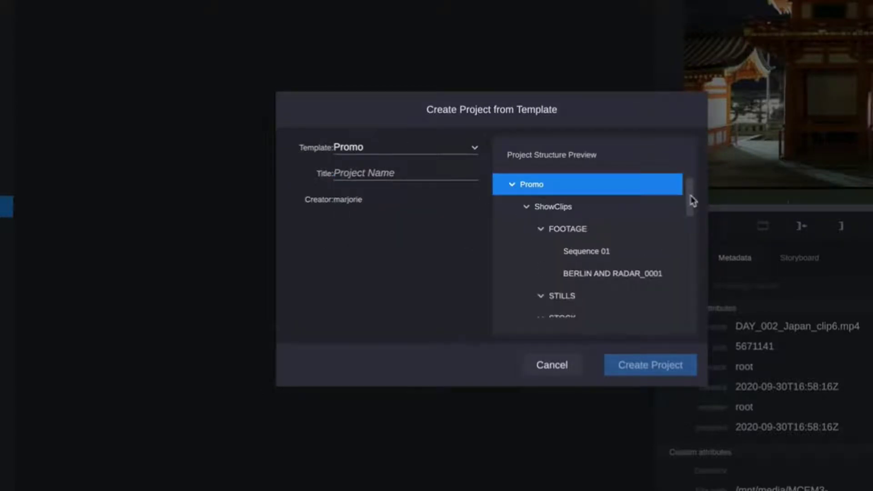
{"action": "left_click_drag", "start_coordinate": [692, 197], "coordinate": [702, 280]}
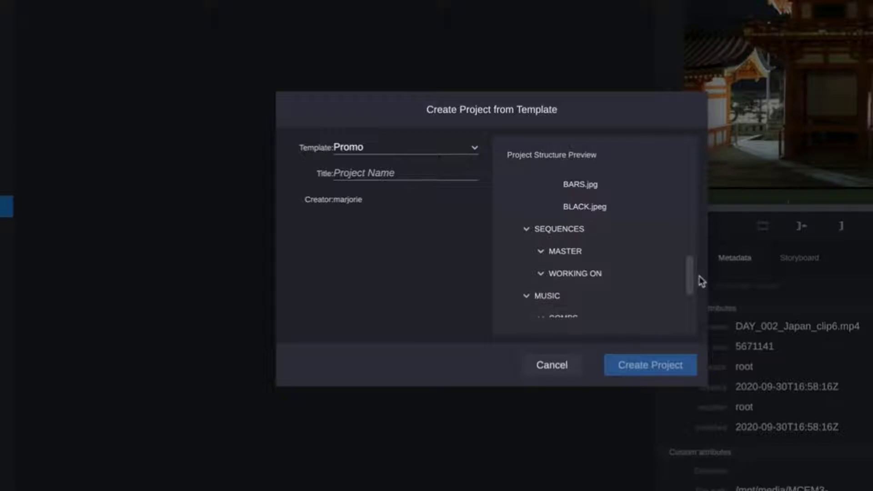
- Title the new project 'Promos Today' and create it
{"action": "scroll", "coordinate": [698, 278], "scroll_direction": "up", "scroll_amount": 1}
{"action": "scroll", "coordinate": [697, 273], "scroll_direction": "up", "scroll_amount": 2}
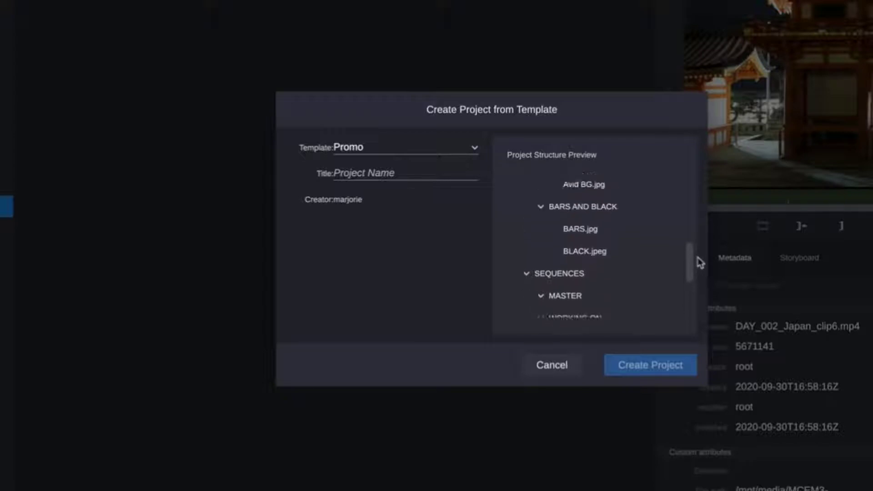
{"action": "scroll", "coordinate": [696, 269], "scroll_direction": "up", "scroll_amount": 2}
{"action": "left_click", "coordinate": [430, 173]}
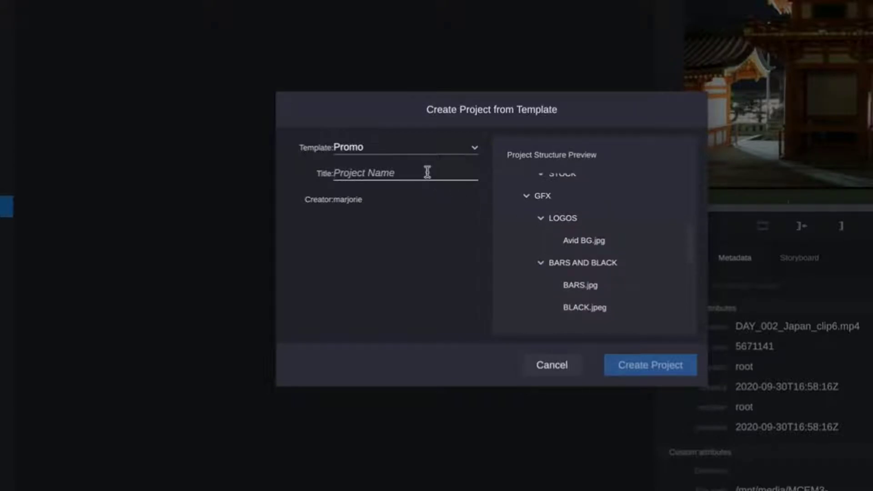
{"action": "type", "text": "Promos"}
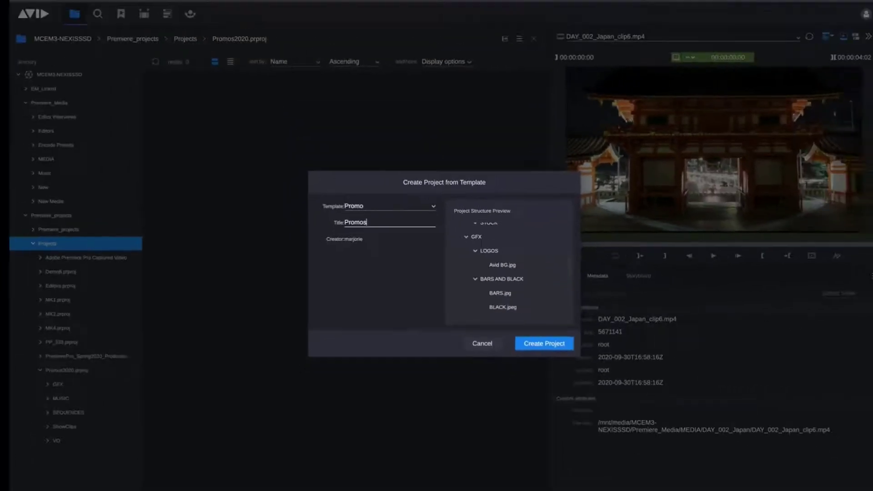
{"action": "type", "text": " Today"}
{"action": "key", "text": "Return"}
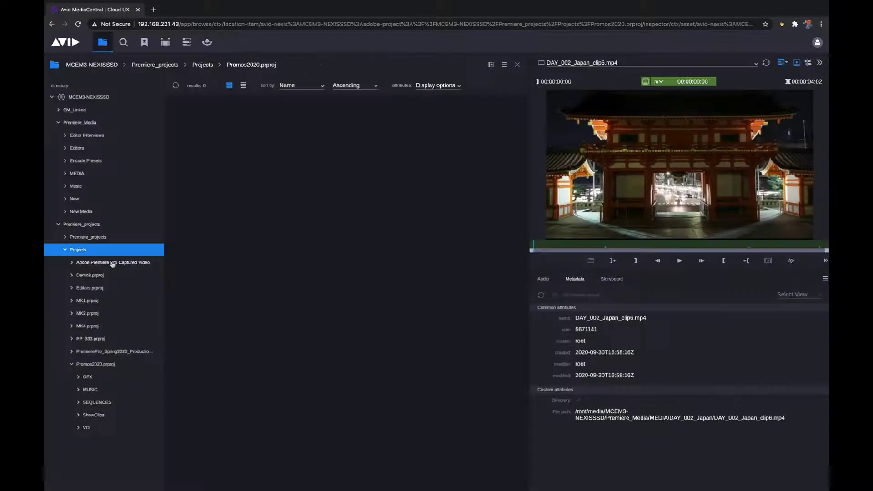
{"action": "left_click", "coordinate": [114, 261]}
- Refresh the Projects folder listing and bring up the actions for Promos2020.prproj
{"action": "left_click", "coordinate": [81, 250]}
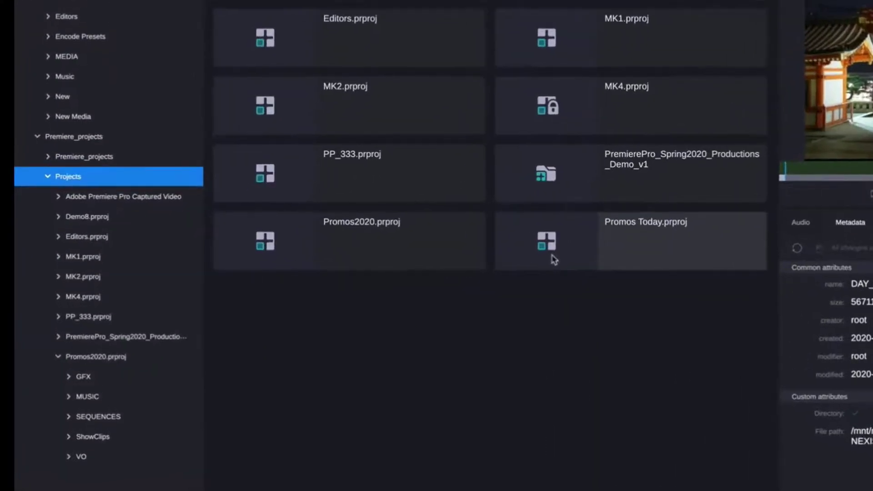
{"action": "right_click", "coordinate": [377, 264]}
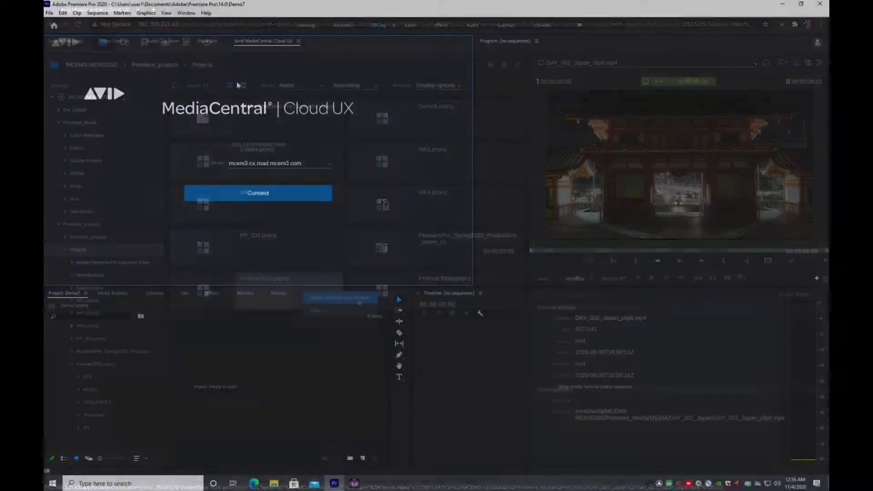
- Connect the MediaCentral panel to the server and sign in with the user's credentials
{"action": "left_click", "coordinate": [260, 194]}
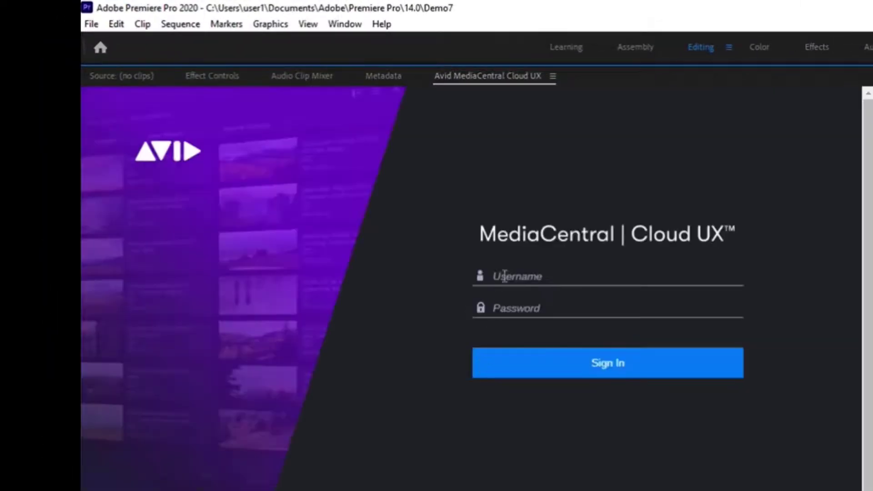
{"action": "left_click", "coordinate": [495, 275]}
{"action": "type", "text": "marjo"}
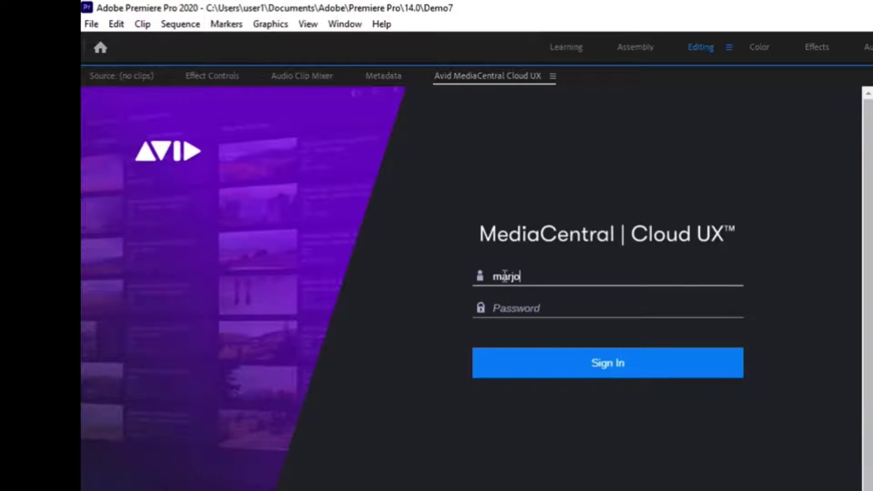
{"action": "type", "text": "rie"}
{"action": "key", "text": "Tab"}
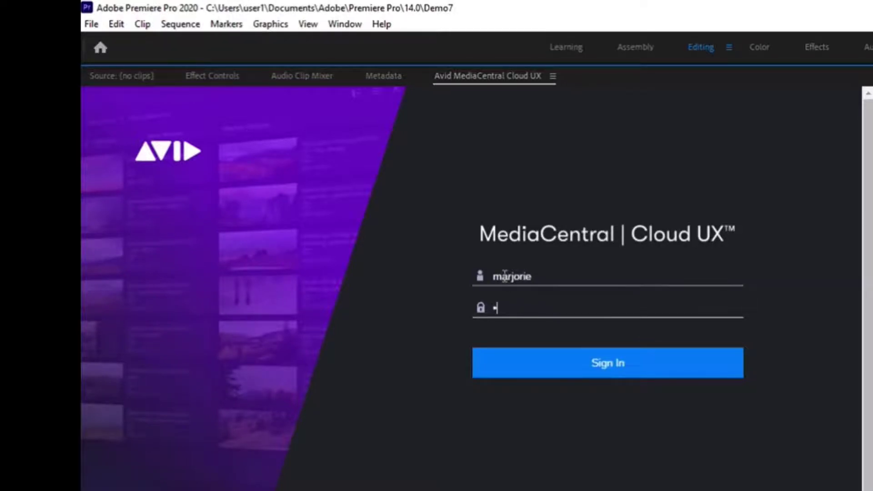
{"action": "type", "text": "******"}
{"action": "key", "text": "Return"}
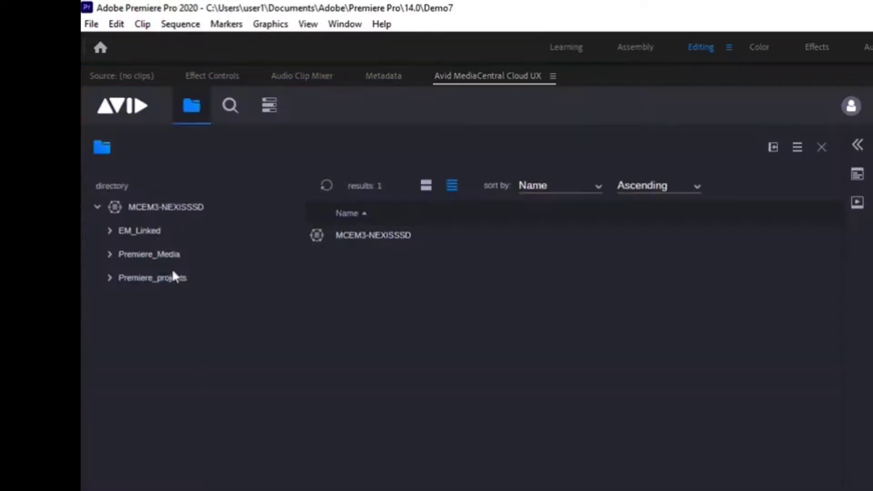
- Browse Premiere_Media > MEDIA > DAY_002_Japan and show the clips as thumbnail cards
{"action": "left_click", "coordinate": [109, 254]}
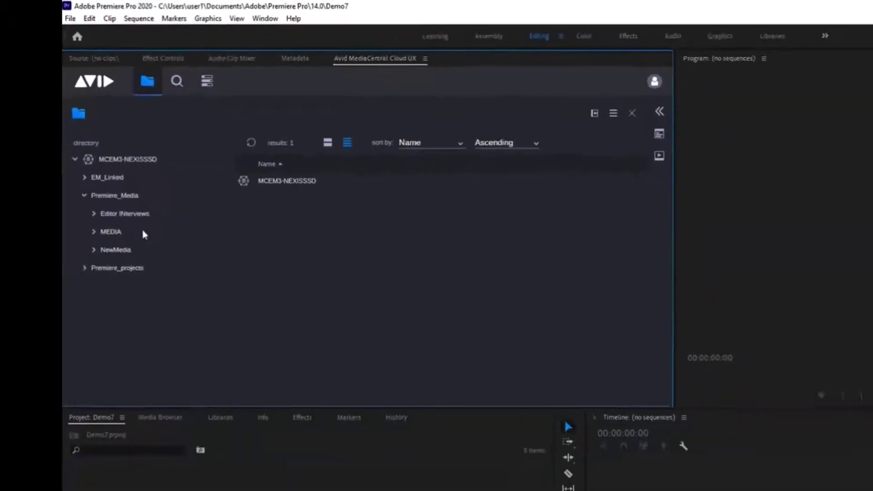
{"action": "left_click", "coordinate": [93, 191]}
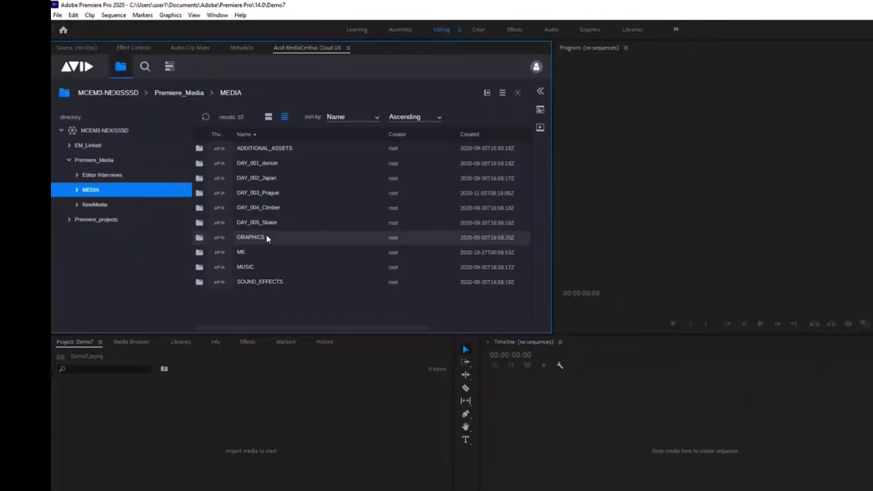
{"action": "double_click", "coordinate": [259, 178]}
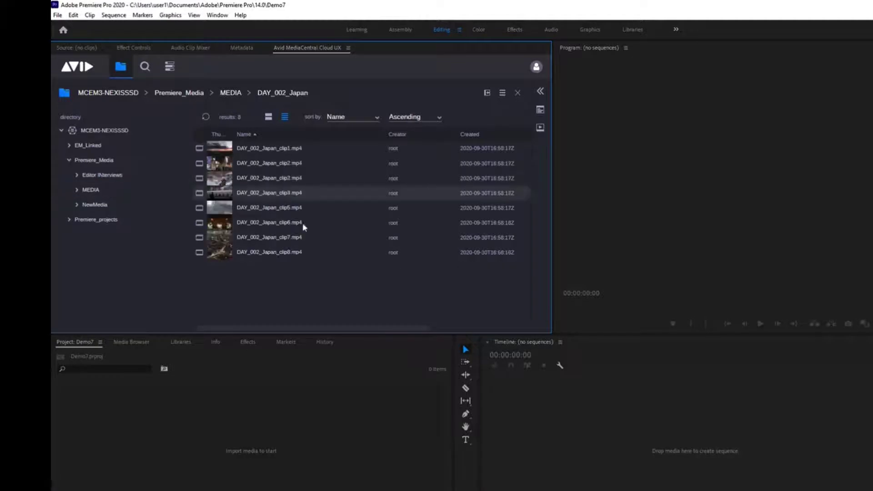
{"action": "left_click", "coordinate": [219, 163]}
{"action": "left_click", "coordinate": [268, 117]}
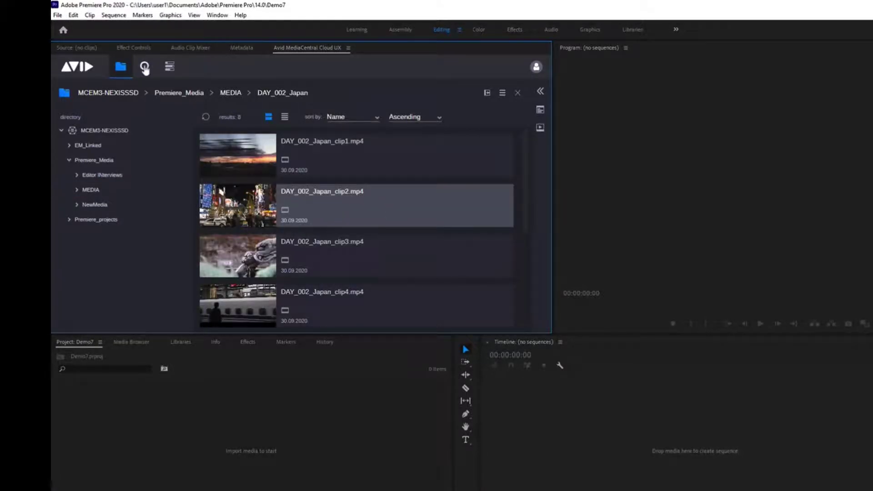
- Search for skater clips and import DAY_005_Skater_clip1 into the Premiere project
{"action": "left_click", "coordinate": [145, 68]}
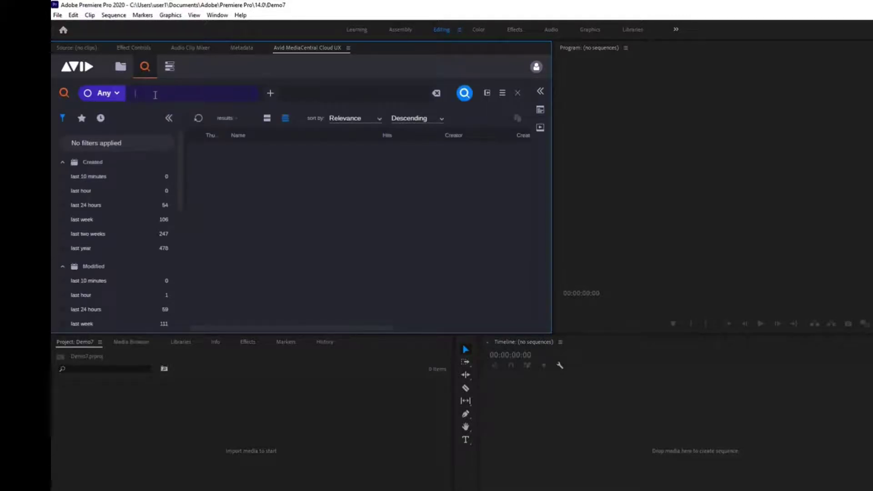
{"action": "type", "text": "skater"}
{"action": "key", "text": "Return"}
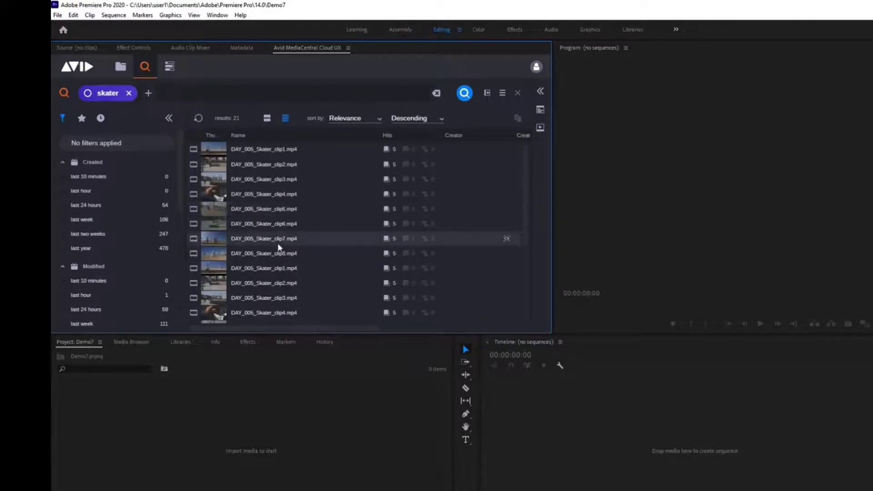
{"action": "left_click", "coordinate": [267, 117]}
{"action": "right_click", "coordinate": [186, 178]}
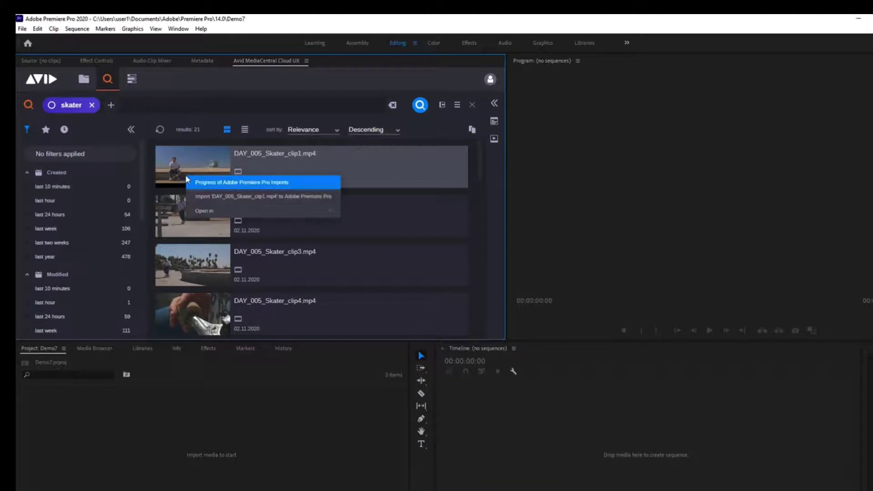
{"action": "left_click", "coordinate": [233, 200]}
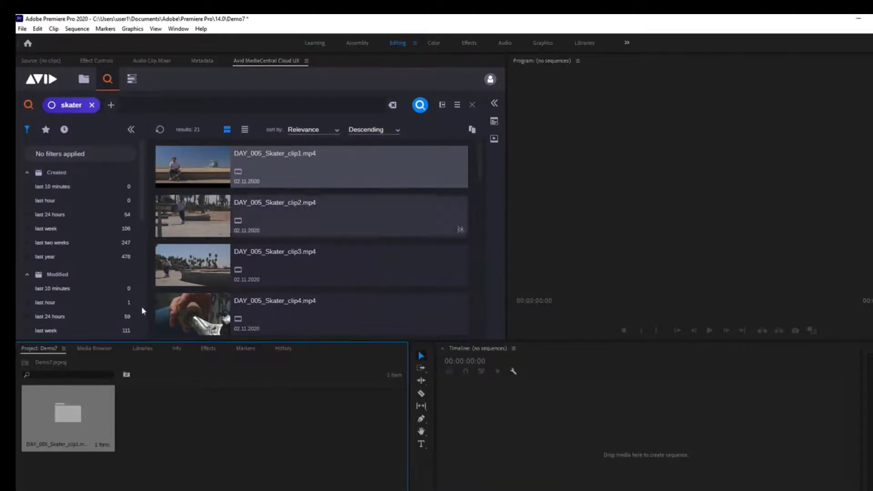
- Import DAY_005_Skater_clip2 and clip3, then open clip3 in the Source monitor
{"action": "left_click", "coordinate": [209, 216]}
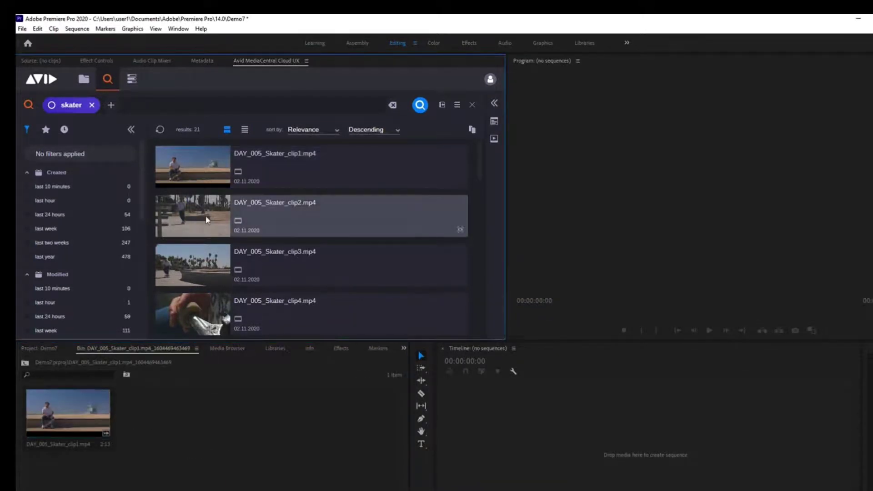
{"action": "right_click", "coordinate": [210, 216]}
{"action": "left_click", "coordinate": [223, 237]}
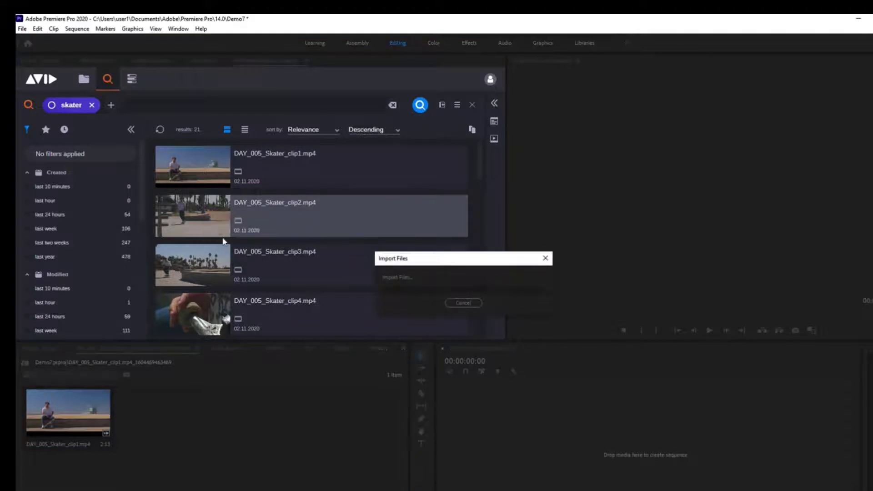
{"action": "left_click", "coordinate": [207, 261]}
{"action": "right_click", "coordinate": [206, 261]}
{"action": "left_click", "coordinate": [232, 284]}
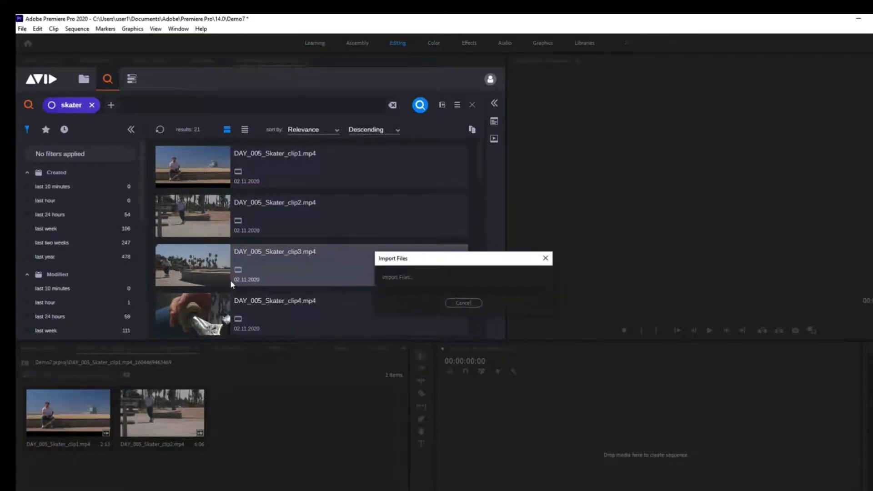
{"action": "double_click", "coordinate": [256, 402]}
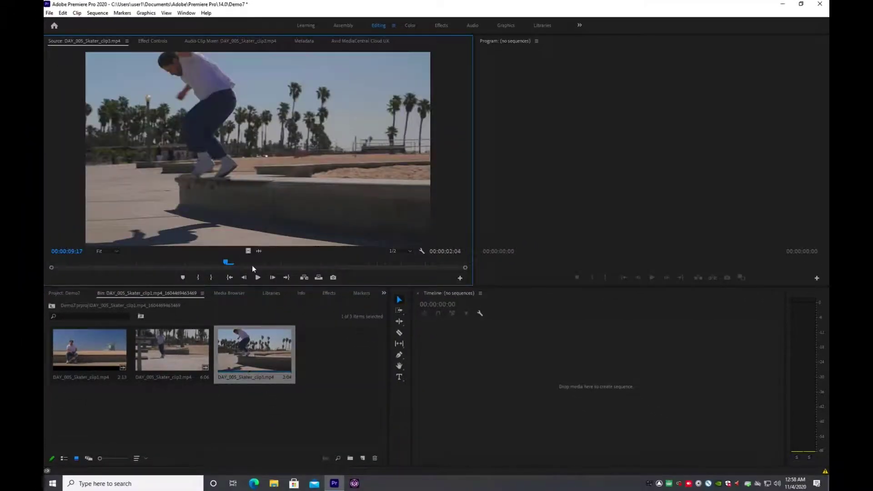
- Scrub back through DAY_005_Skater_clip3, play it, and stop at 00:00:10:00
{"action": "left_click_drag", "start_coordinate": [228, 262], "coordinate": [170, 261]}
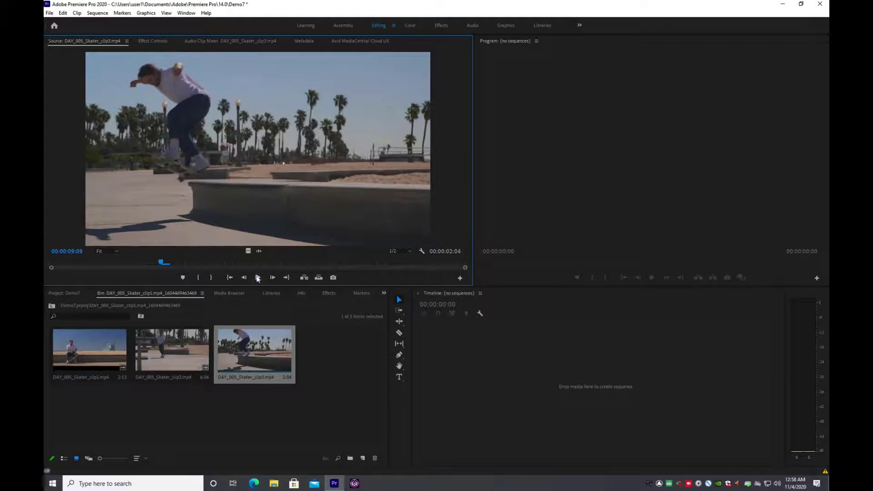
{"action": "left_click", "coordinate": [258, 277]}
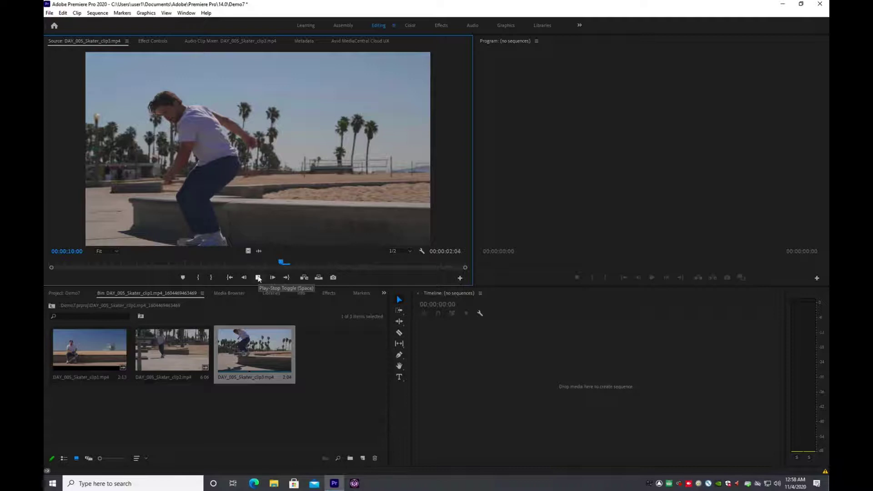
{"action": "left_click", "coordinate": [281, 263]}
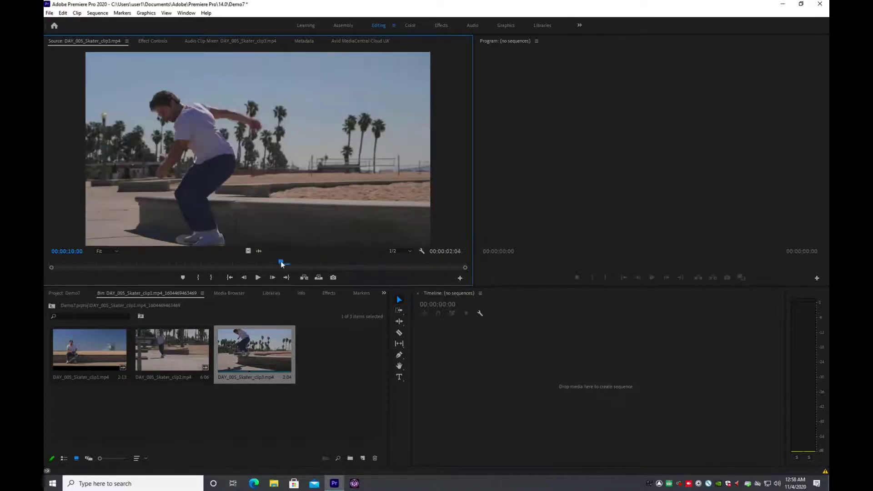
{"action": "left_click", "coordinate": [318, 351]}
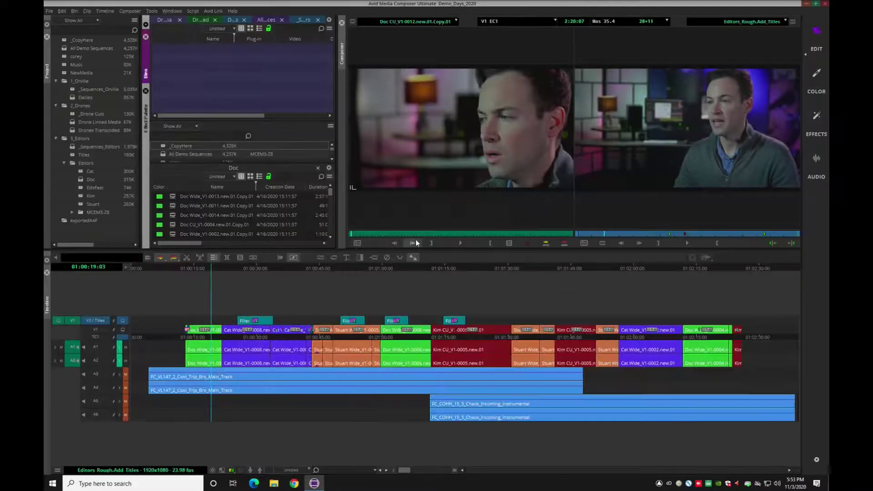
- Show the sequences bin and open the MediaCentral | Editorial Management panel from Tools
{"action": "left_click", "coordinate": [304, 20]}
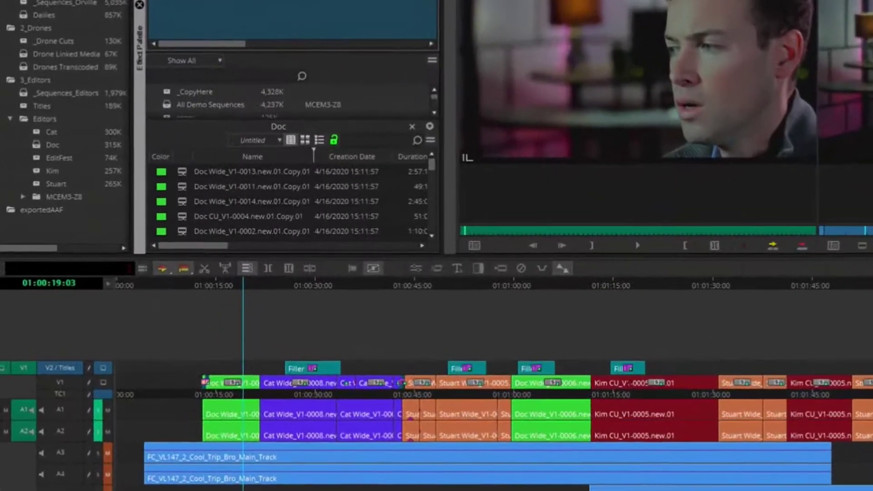
{"action": "left_click", "coordinate": [152, 10]}
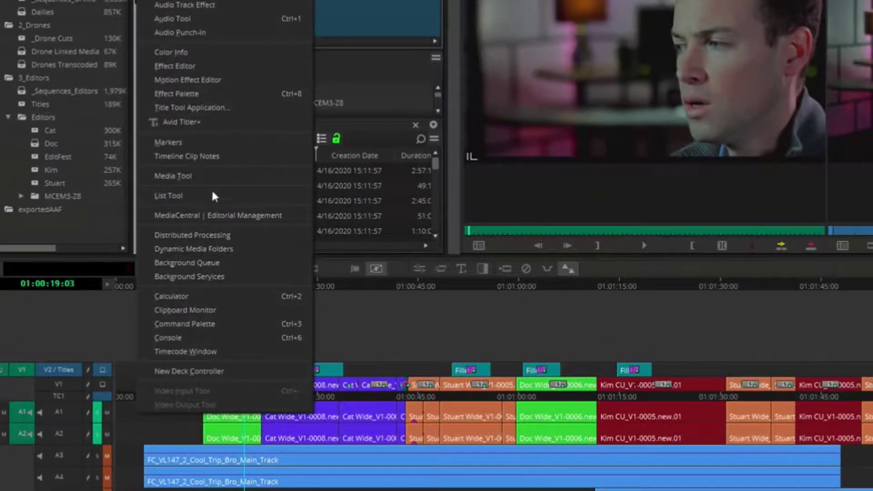
{"action": "left_click", "coordinate": [261, 217]}
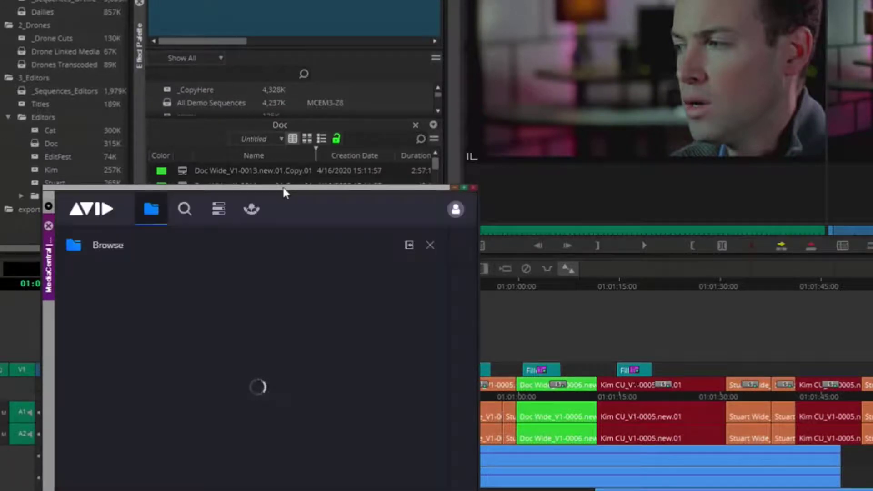
- Dock the MediaCentral panel left of the Timeline and widen it
{"action": "mouse_move", "coordinate": [283, 187]}
{"action": "left_mouse_down"}
{"action": "mouse_move", "coordinate": [470, 165]}
{"action": "mouse_move", "coordinate": [506, 46]}
{"action": "left_mouse_up"}
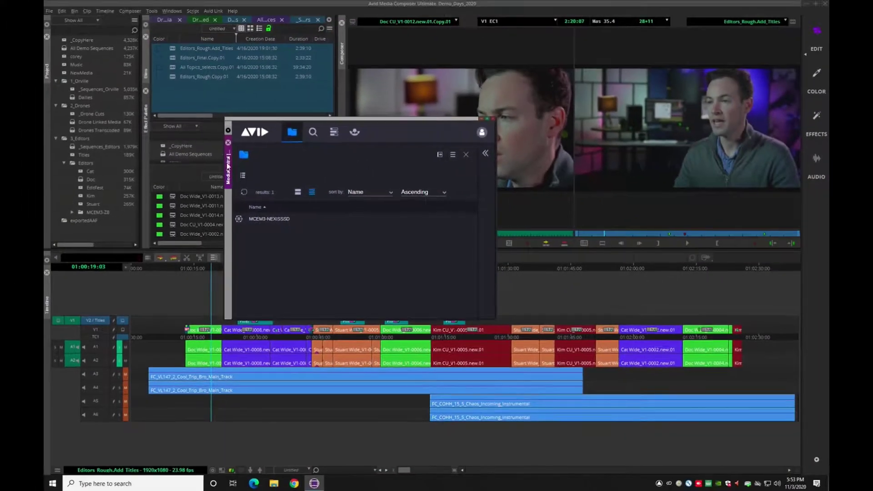
{"action": "left_click_drag", "start_coordinate": [228, 167], "coordinate": [48, 310]}
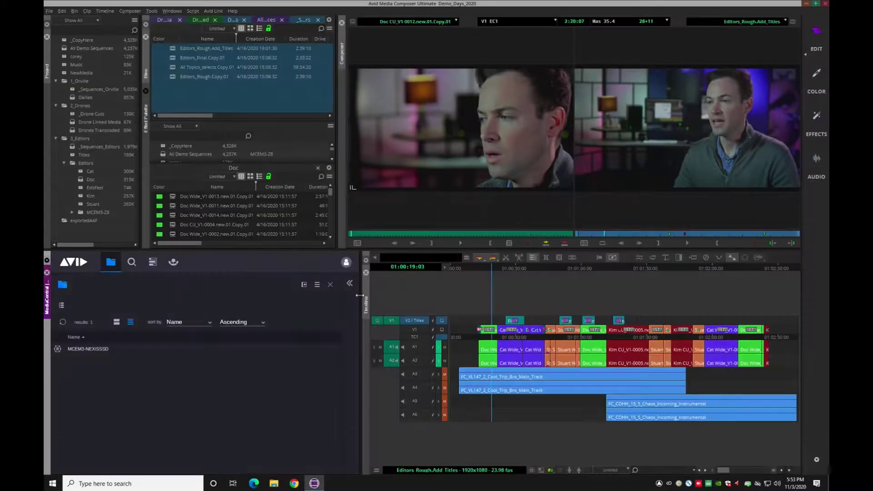
{"action": "left_click_drag", "start_coordinate": [359, 295], "coordinate": [402, 295]}
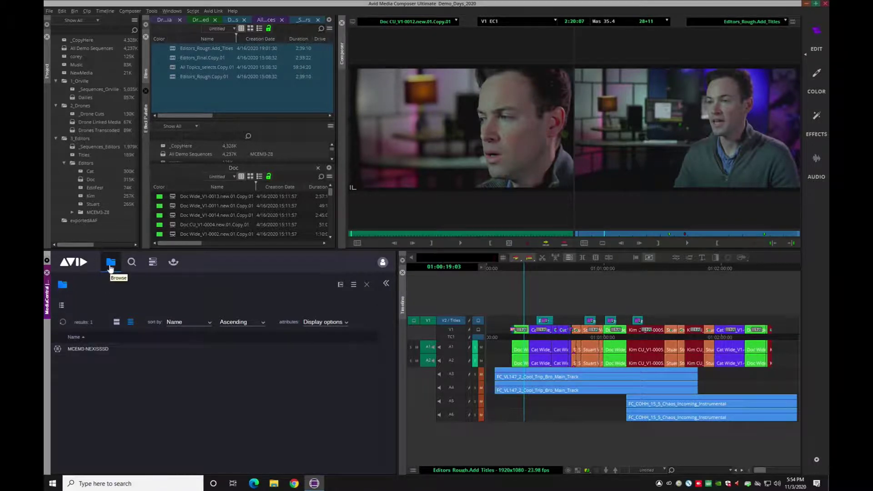
- Browse MCEM3-NEXISSSD > EM_Projects > Avid Projects > Editor_Interviews > _Demo Masters
{"action": "double_click", "coordinate": [86, 349]}
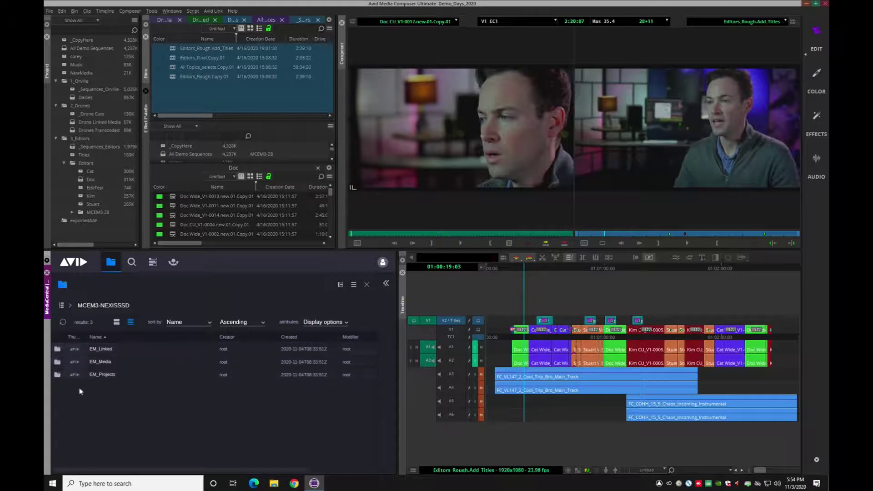
{"action": "double_click", "coordinate": [79, 377]}
{"action": "double_click", "coordinate": [76, 347]}
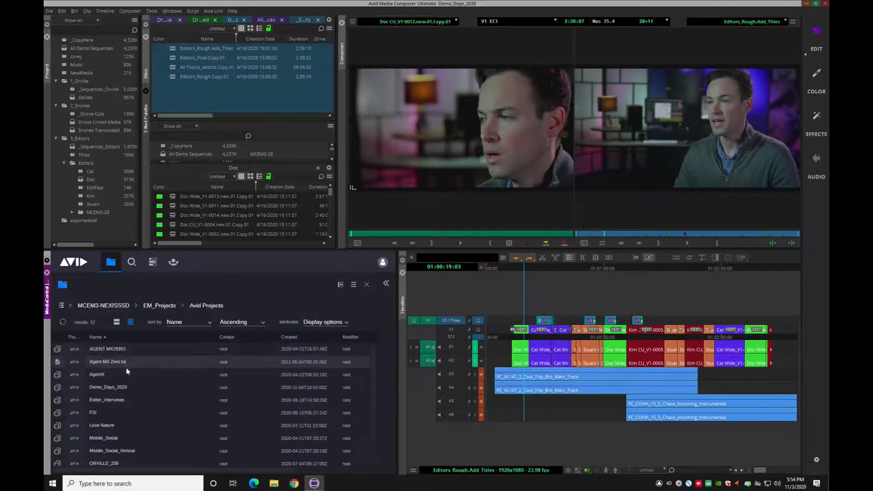
{"action": "double_click", "coordinate": [81, 388]}
{"action": "left_click", "coordinate": [206, 305]}
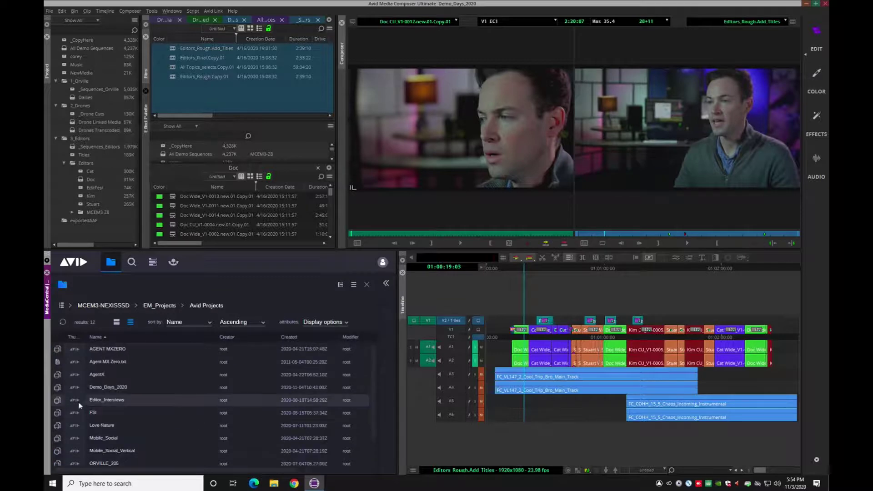
{"action": "double_click", "coordinate": [78, 401]}
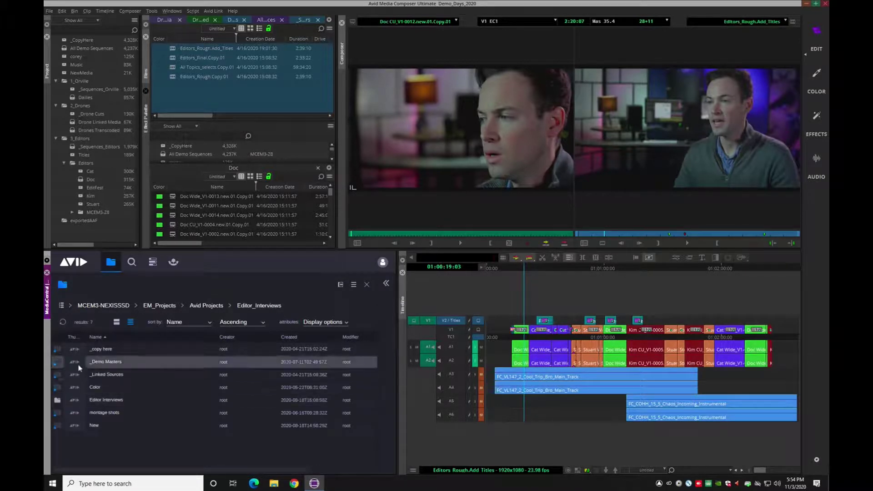
{"action": "double_click", "coordinate": [106, 362]}
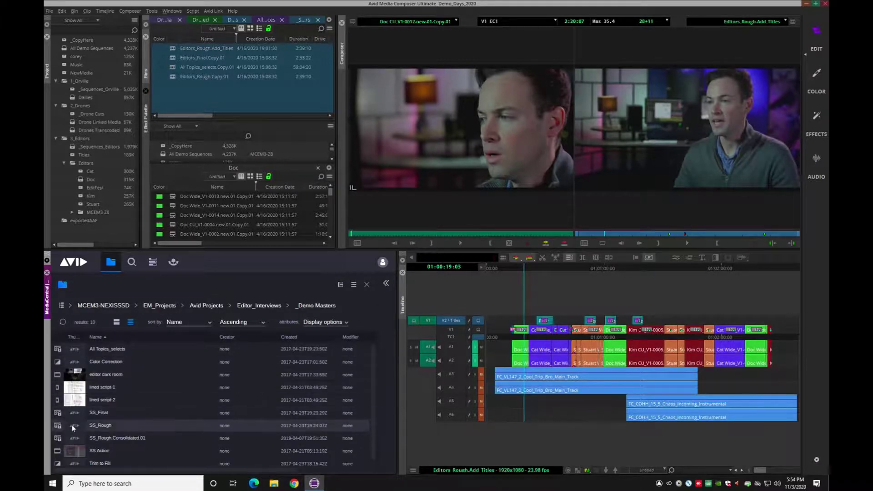
- Add the SS_Rough sequence to the sequences bin and load it in the timeline
{"action": "mouse_move", "coordinate": [77, 423]}
{"action": "left_mouse_down"}
{"action": "mouse_move", "coordinate": [224, 58]}
{"action": "mouse_move", "coordinate": [220, 88]}
{"action": "left_mouse_up"}
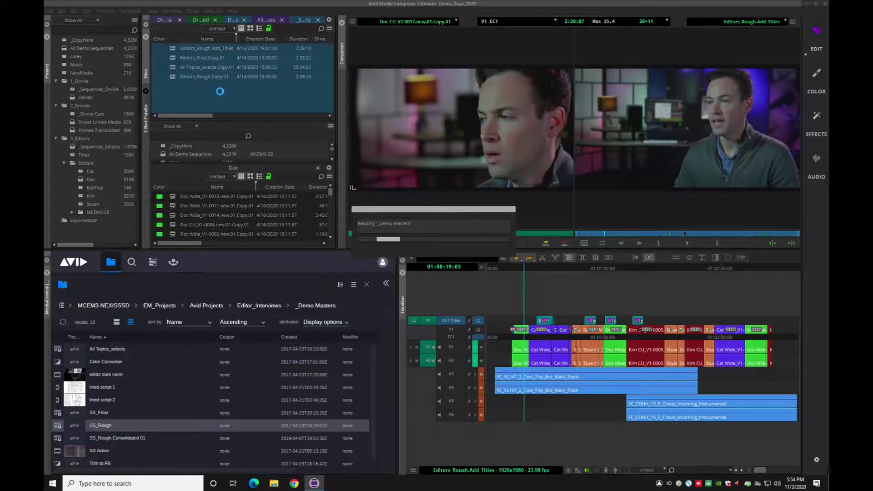
{"action": "double_click", "coordinate": [173, 49]}
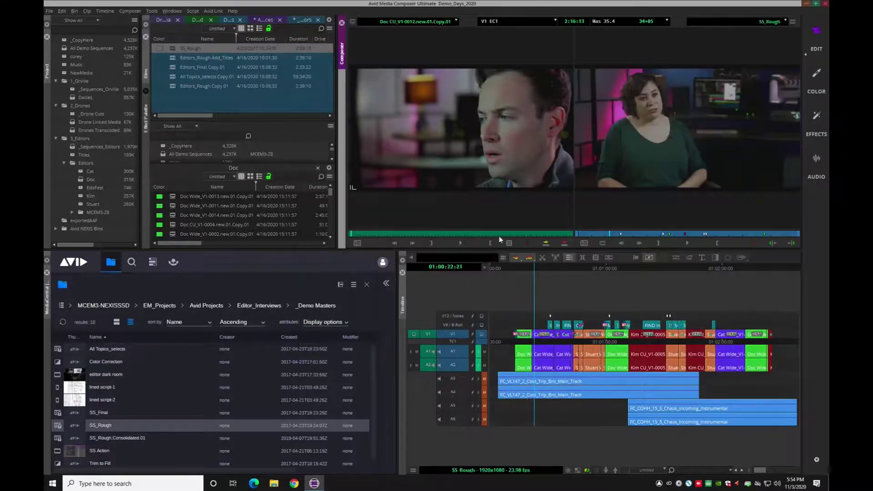
{"action": "left_click", "coordinate": [567, 266]}
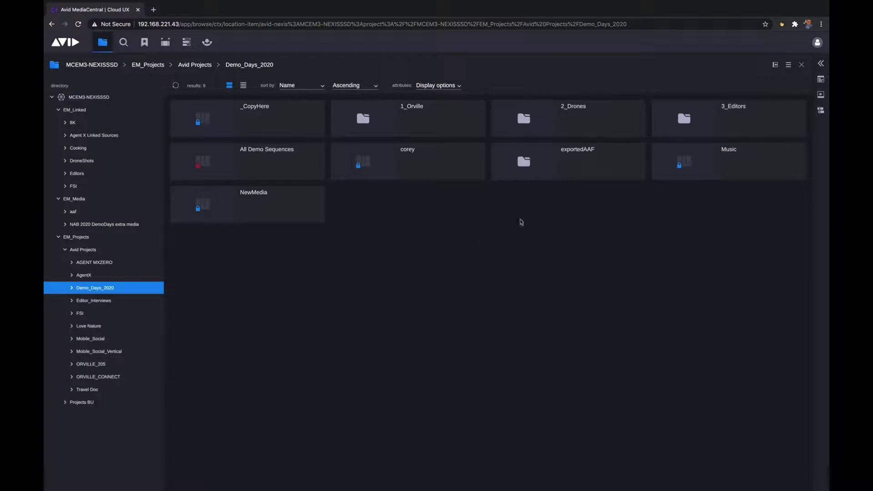
- Preview drone clip DJI_0214.new.01 from 2_Drones > Drones Transcoded, then browse to 3_Editors > Editors
{"action": "double_click", "coordinate": [521, 128]}
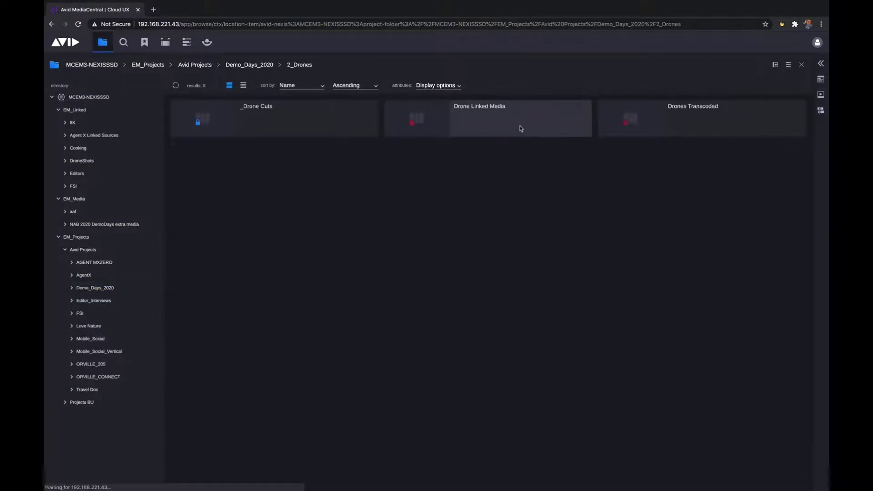
{"action": "double_click", "coordinate": [618, 130]}
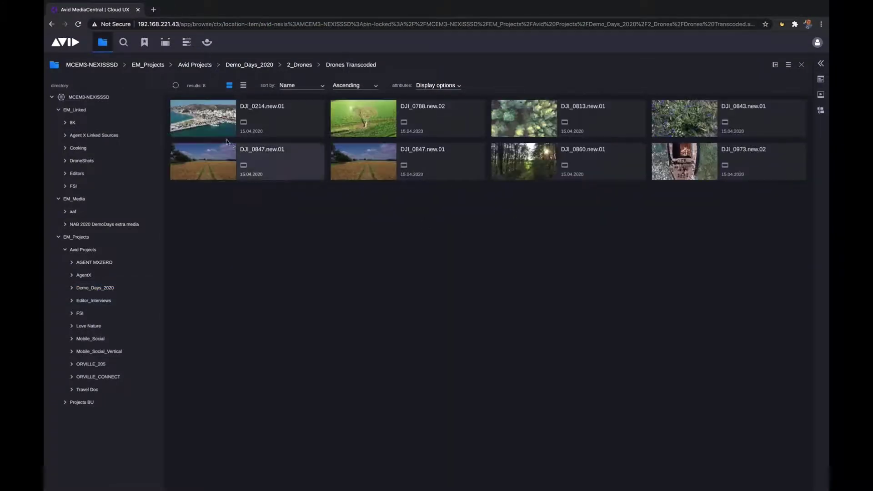
{"action": "double_click", "coordinate": [218, 125]}
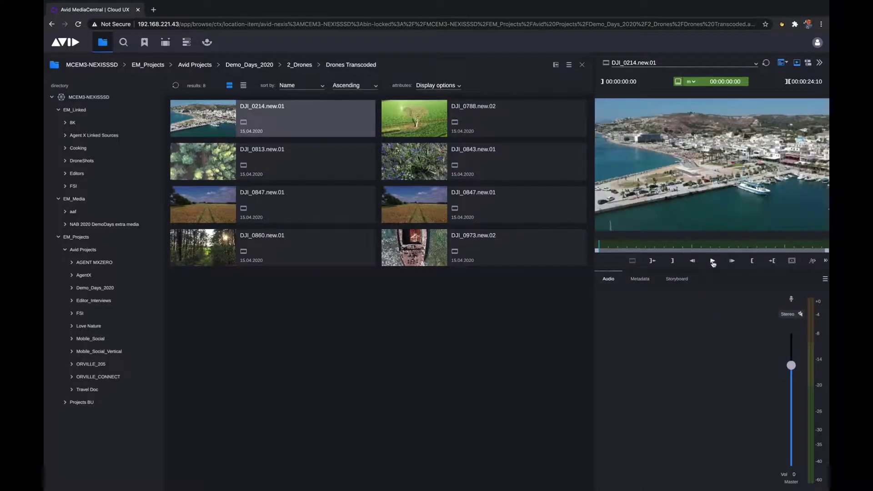
{"action": "left_click", "coordinate": [713, 262]}
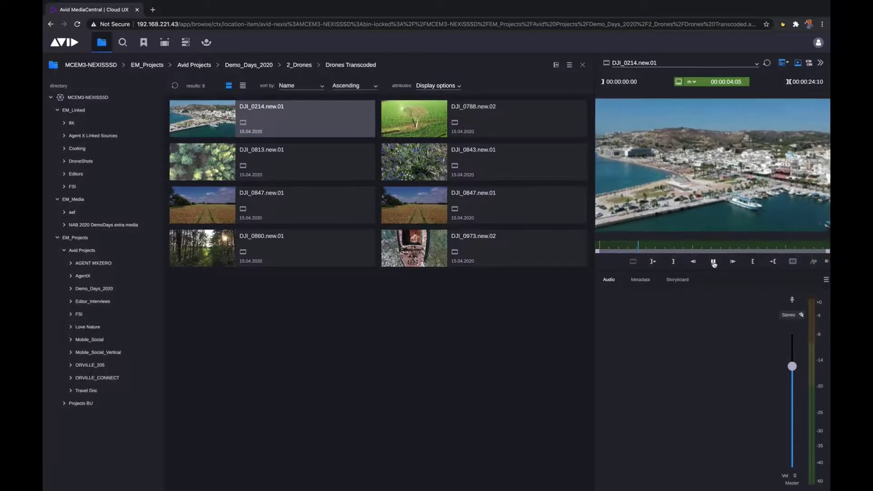
{"action": "left_click", "coordinate": [713, 262]}
{"action": "left_click", "coordinate": [232, 81]}
{"action": "double_click", "coordinate": [398, 195]}
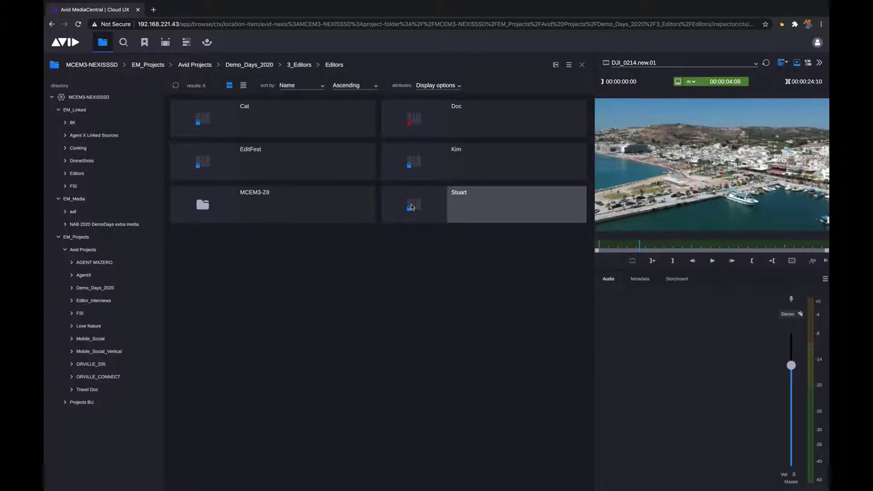
- Play Stuart CU_V1005 from the Stuart bin with master volume lowered to -3.4, then view its metadata
{"action": "double_click", "coordinate": [411, 208]}
{"action": "left_click", "coordinate": [197, 217]}
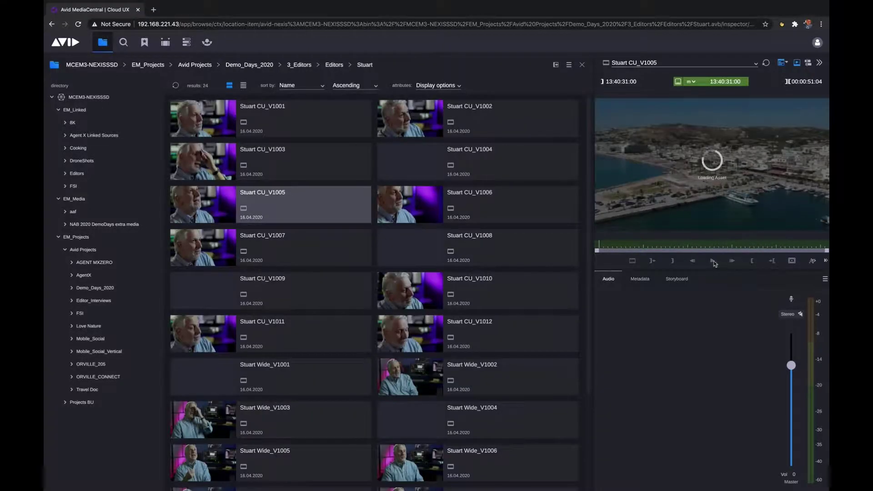
{"action": "left_click", "coordinate": [712, 262]}
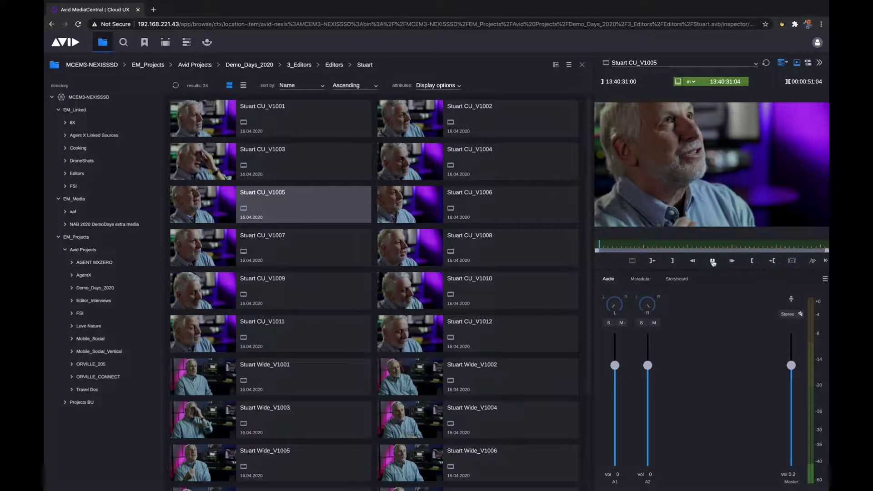
{"action": "mouse_move", "coordinate": [791, 366]}
{"action": "left_mouse_down"}
{"action": "mouse_move", "coordinate": [790, 415]}
{"action": "mouse_move", "coordinate": [791, 377]}
{"action": "left_mouse_up"}
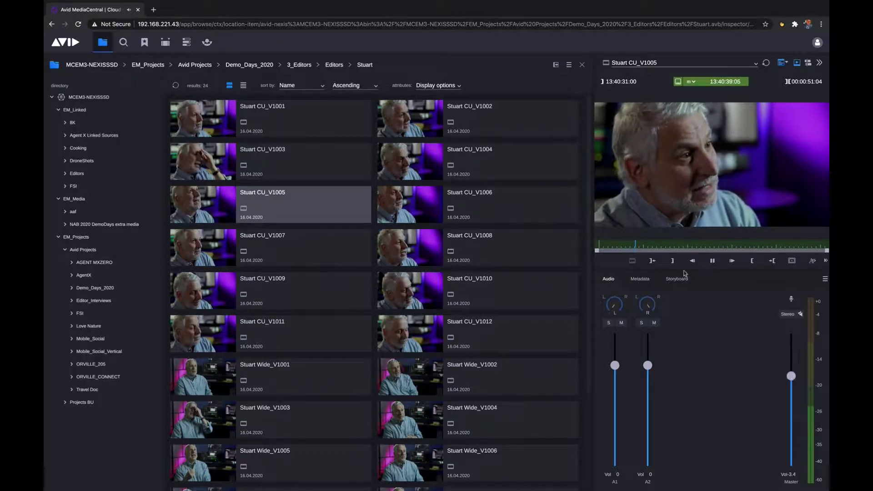
{"action": "left_click", "coordinate": [712, 262]}
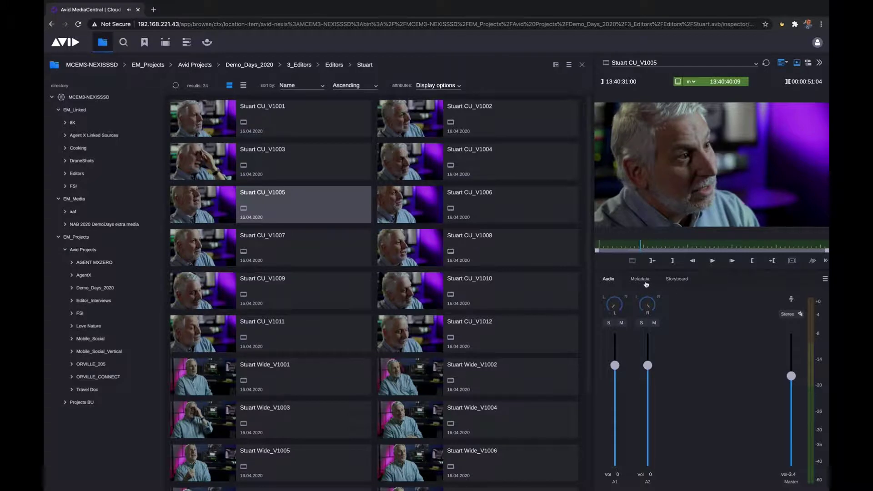
{"action": "left_click", "coordinate": [645, 279]}
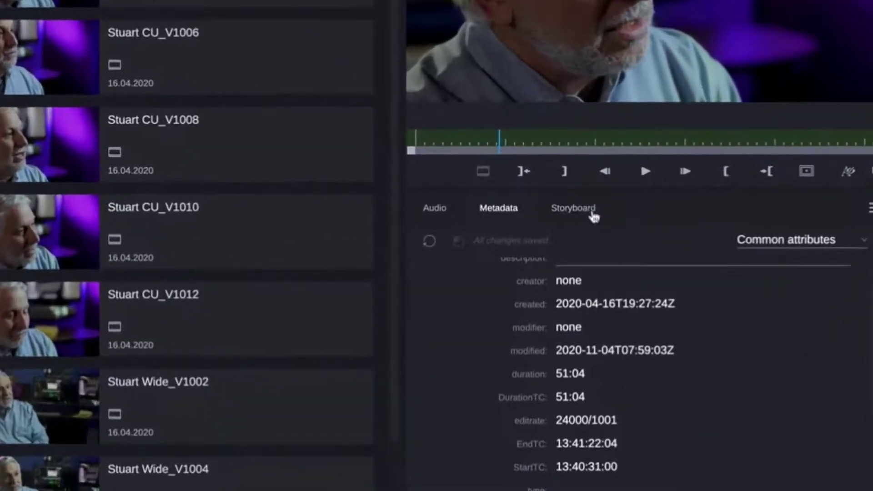
- Add a green storyboard marker commented 'Good Quote' to the interview clip
{"action": "left_click", "coordinate": [593, 214]}
{"action": "left_click", "coordinate": [571, 242]}
{"action": "type", "text": "Good Quote"}
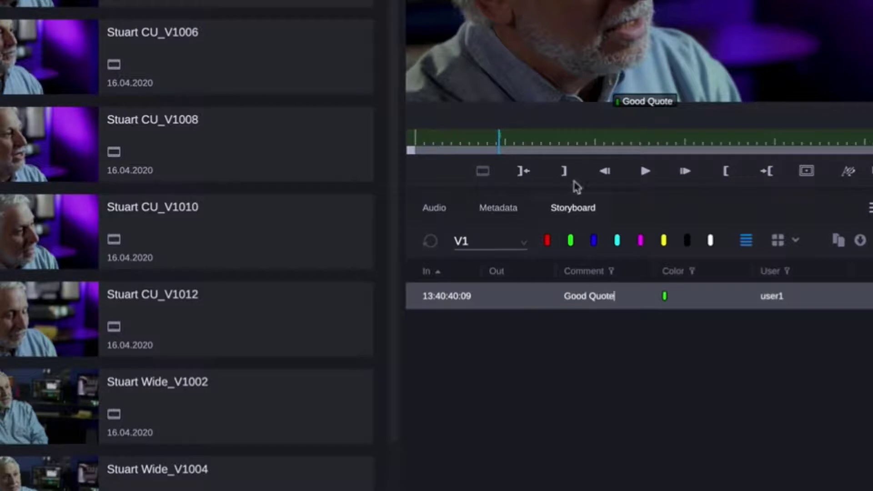
{"action": "key", "text": "Return"}
{"action": "key", "text": "space"}
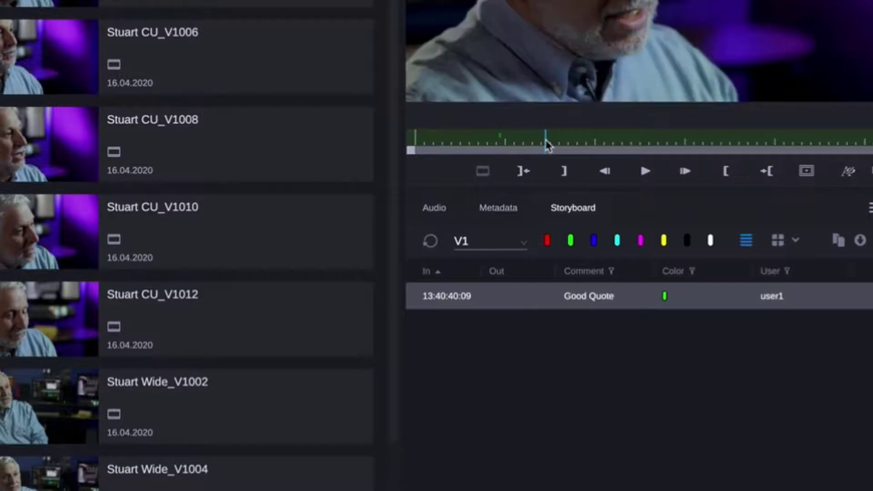
- Add magenta markers commented 'Nice Angle' and 'Zoom in' at later frames
{"action": "left_click", "coordinate": [640, 241]}
{"action": "type", "text": "Nice Angle"}
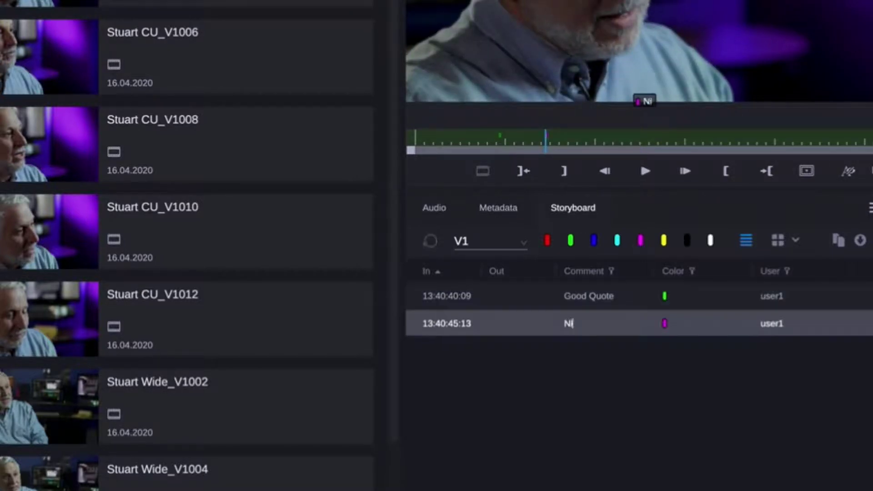
{"action": "left_click", "coordinate": [649, 141]}
{"action": "left_click", "coordinate": [694, 141]}
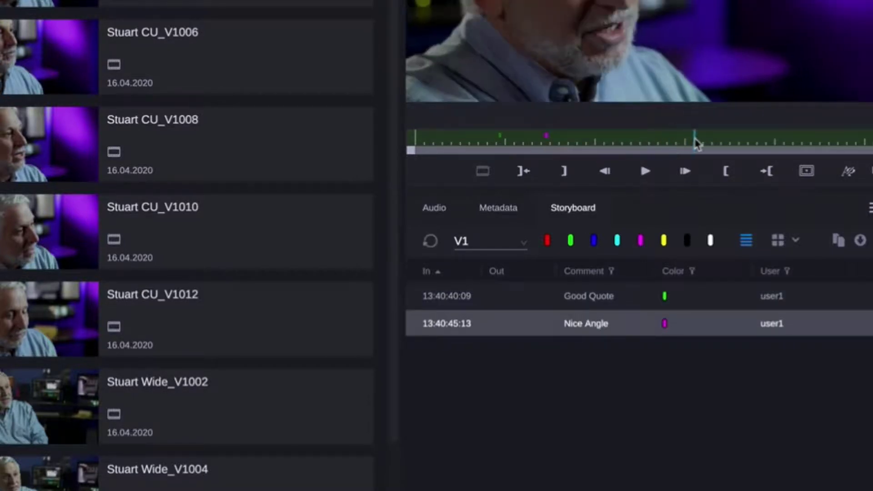
{"action": "left_click", "coordinate": [640, 241]}
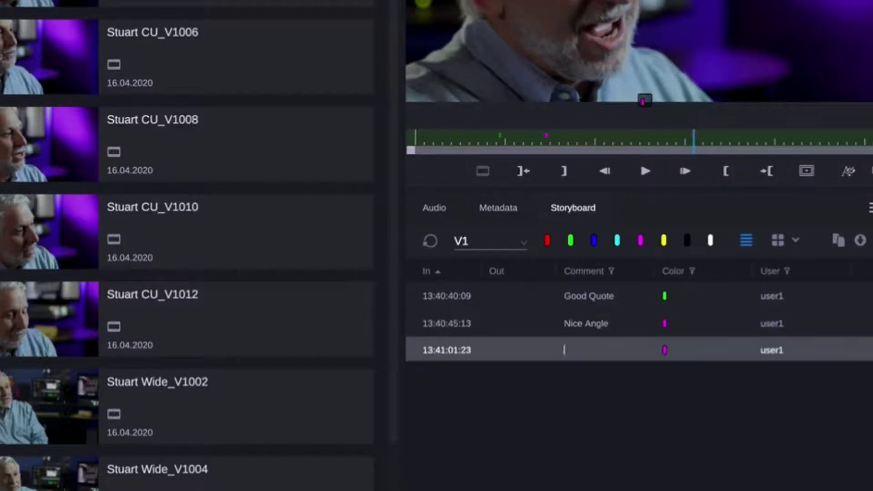
{"action": "type", "text": "Zoom in"}
{"action": "key", "text": "Return"}
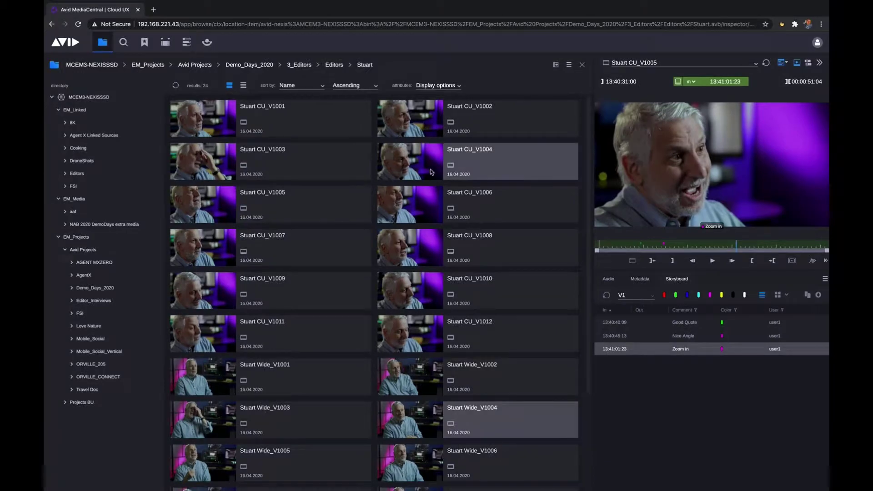
- Create a group clip from the CU_V1004 and Wide_V1004 interview clips
{"action": "right_click", "coordinate": [432, 173]}
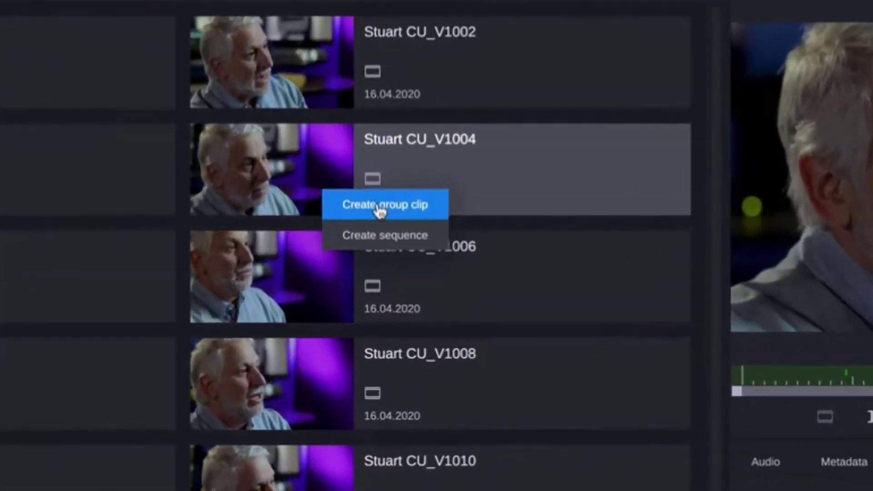
{"action": "left_click", "coordinate": [379, 207]}
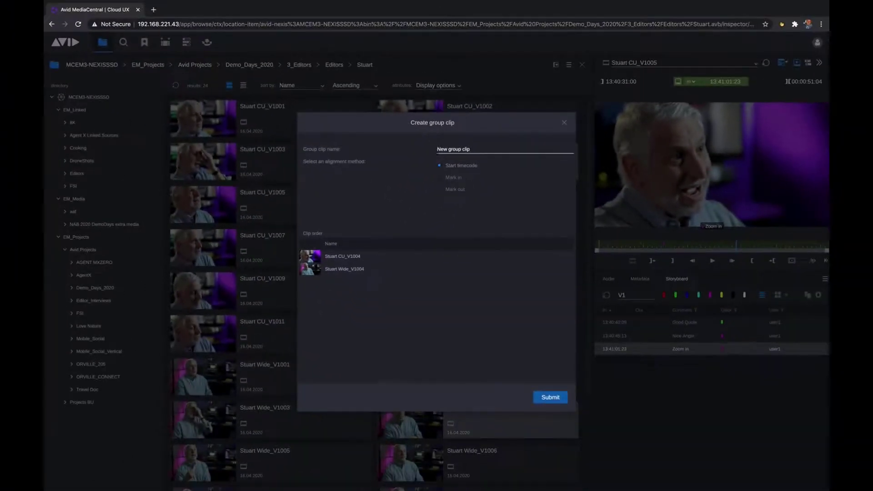
{"action": "left_click", "coordinate": [552, 398]}
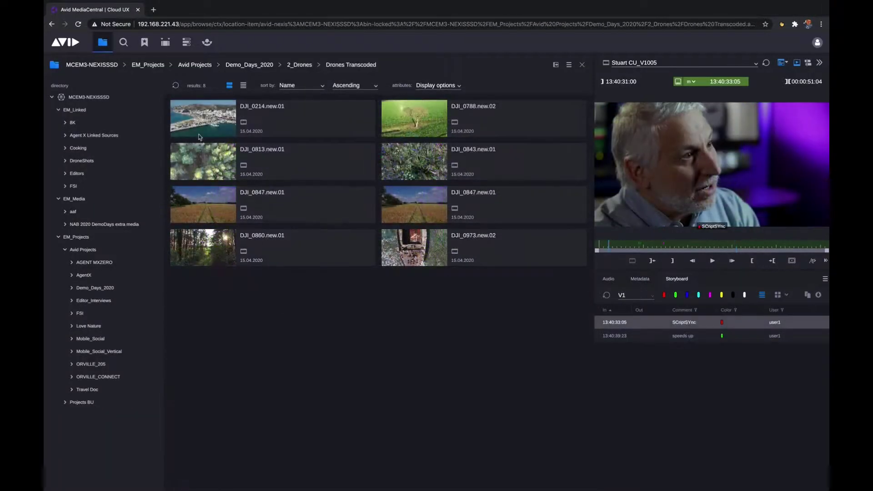
- Start a sequence from all eight drone clips, reordering DJI_0813, DJI_0973 and moving DJI_0214 last
{"action": "left_click", "coordinate": [199, 136]}
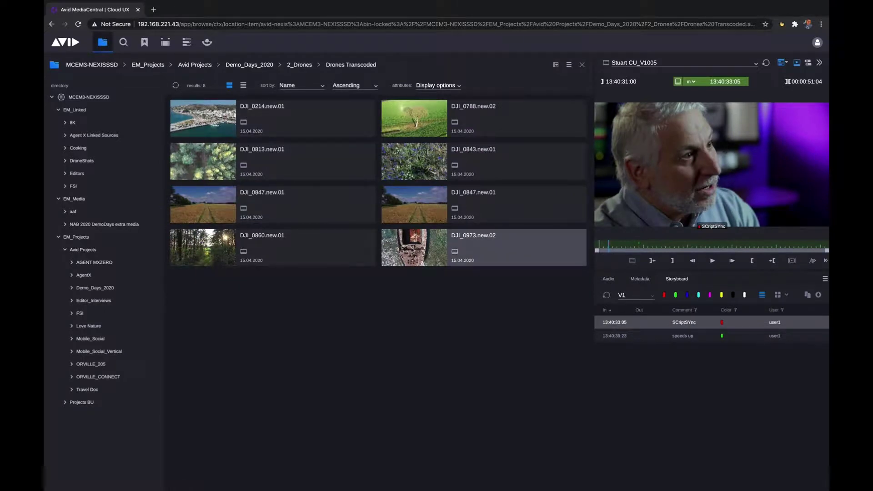
{"action": "left_click", "coordinate": [424, 256], "text": "shift"}
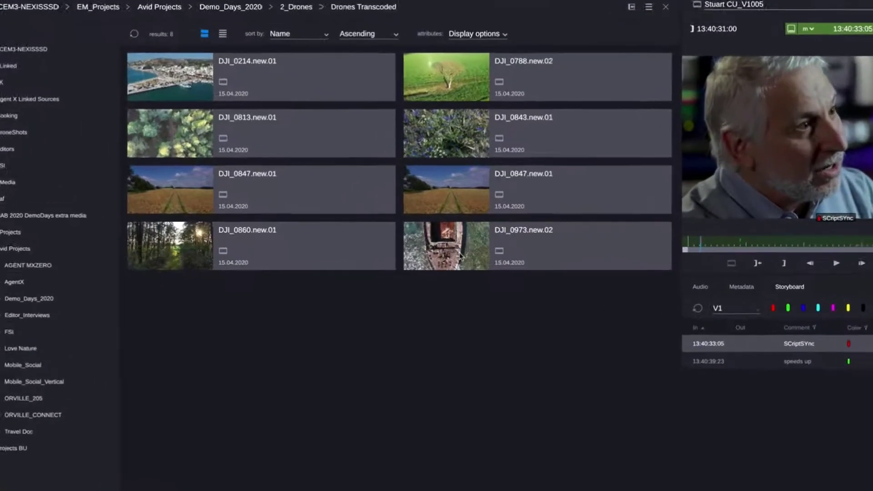
{"action": "right_click", "coordinate": [425, 255]}
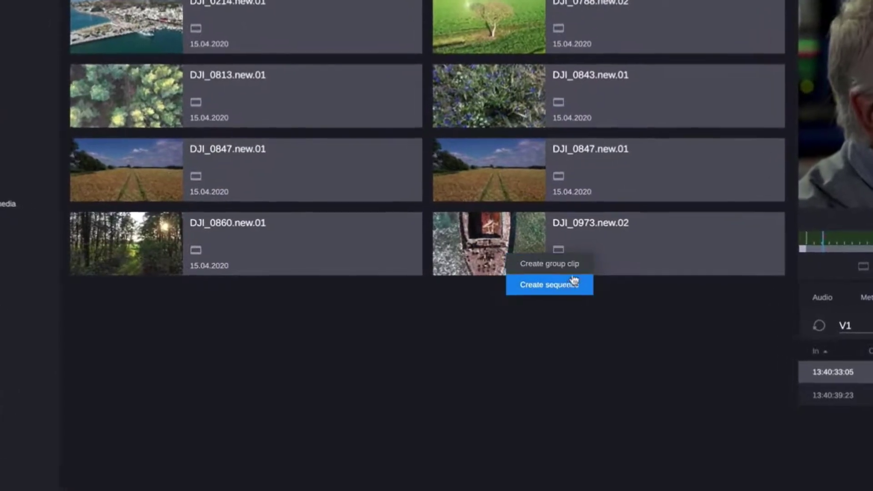
{"action": "left_click", "coordinate": [529, 282]}
{"action": "left_click_drag", "start_coordinate": [319, 162], "coordinate": [328, 207]}
{"action": "left_click_drag", "start_coordinate": [318, 272], "coordinate": [318, 162]}
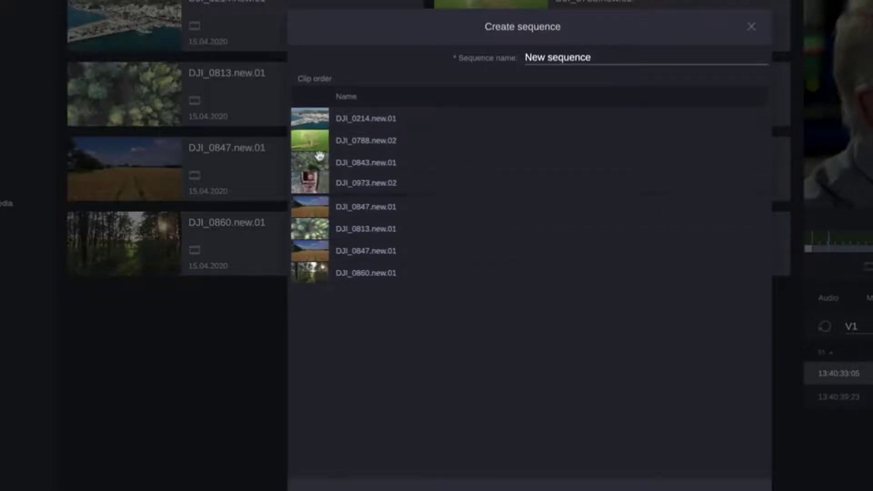
{"action": "left_click_drag", "start_coordinate": [318, 118], "coordinate": [312, 282]}
- Name the new sequence 'A Drone Day' and create it
{"action": "left_click", "coordinate": [608, 55]}
{"action": "key", "text": "ctrl+a"}
{"action": "type", "text": "A Drone"}
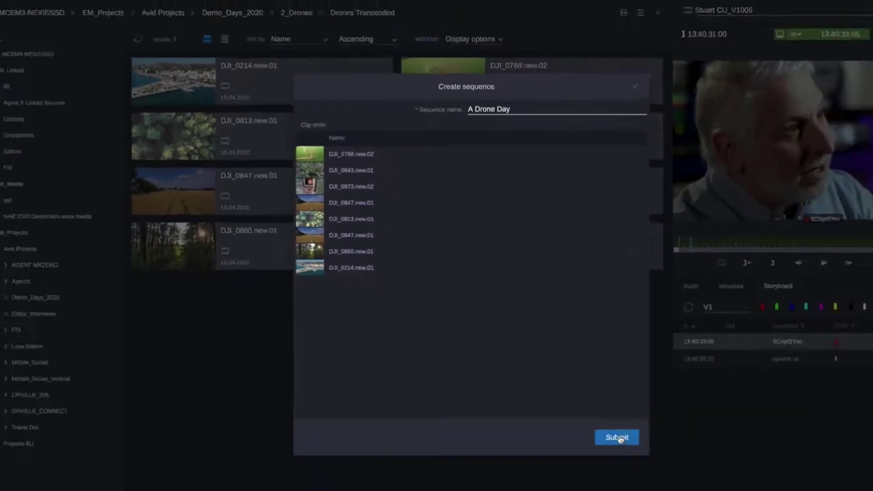
{"action": "left_click", "coordinate": [730, 489]}
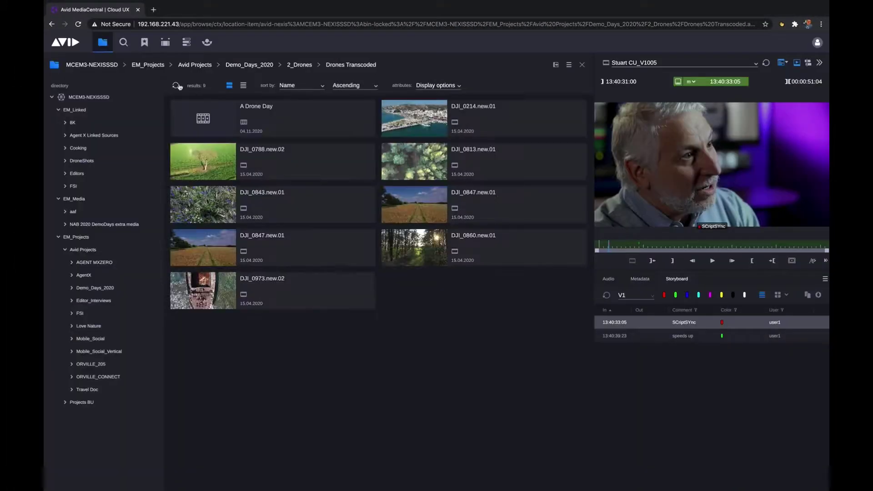
- Open A Drone Day's timeline, trim the opening DJI_0788 clip shorter and reposition a DJI_0847 clip
{"action": "left_click", "coordinate": [226, 125]}
{"action": "left_click", "coordinate": [809, 64]}
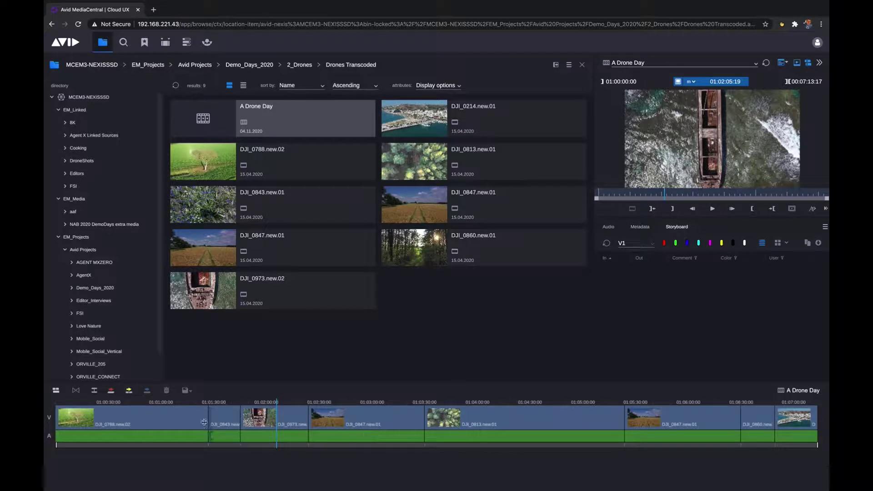
{"action": "left_click_drag", "start_coordinate": [206, 422], "coordinate": [114, 422]}
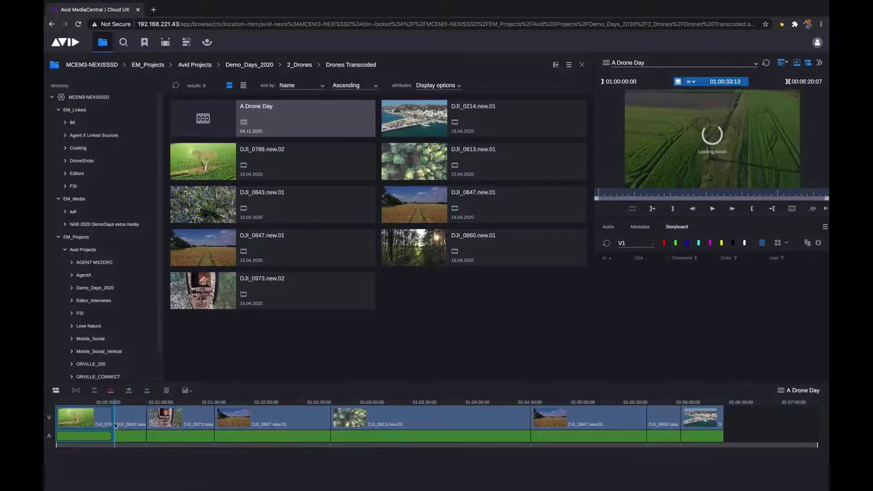
{"action": "left_click_drag", "start_coordinate": [326, 423], "coordinate": [409, 414]}
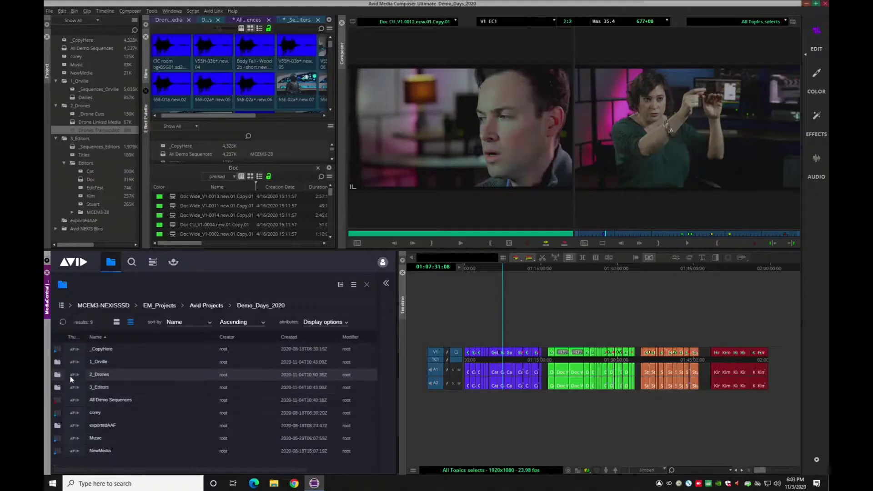
- Bring A Drone Day from Drones Transcoded into the Media Composer bins and load it into the timeline
{"action": "double_click", "coordinate": [73, 378]}
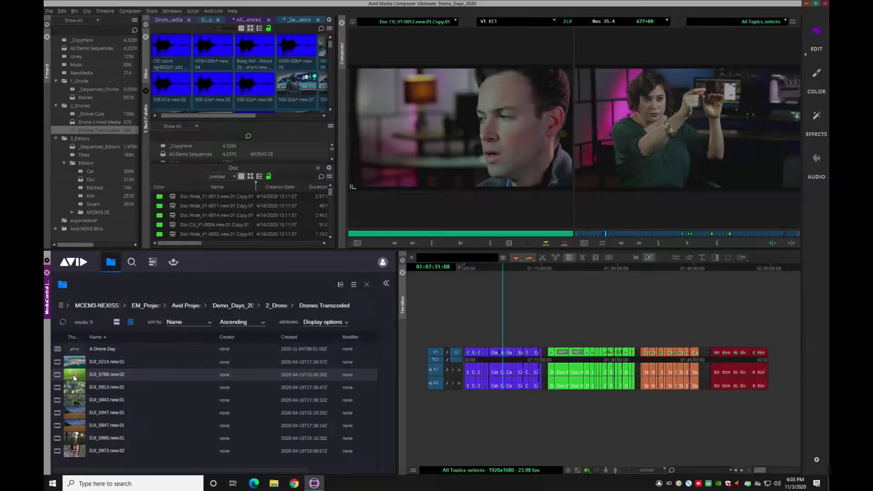
{"action": "left_click_drag", "start_coordinate": [73, 353], "coordinate": [215, 209]}
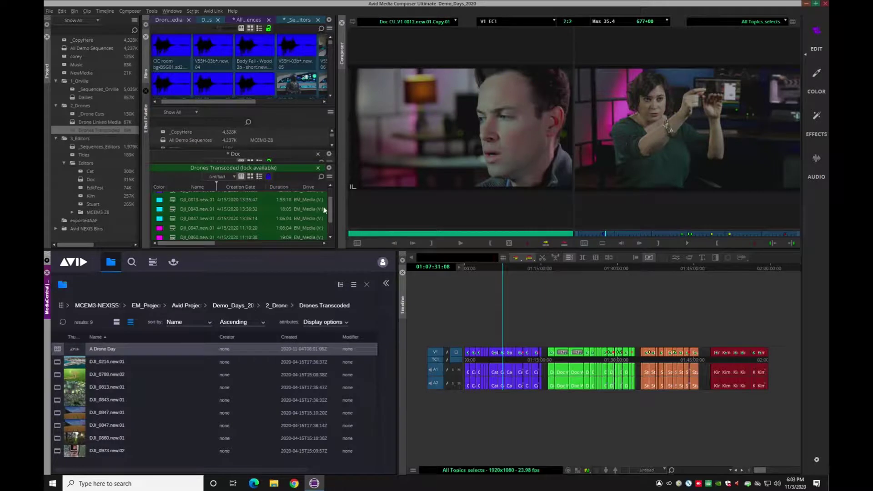
{"action": "scroll", "coordinate": [332, 200], "scroll_direction": "up", "scroll_amount": 2}
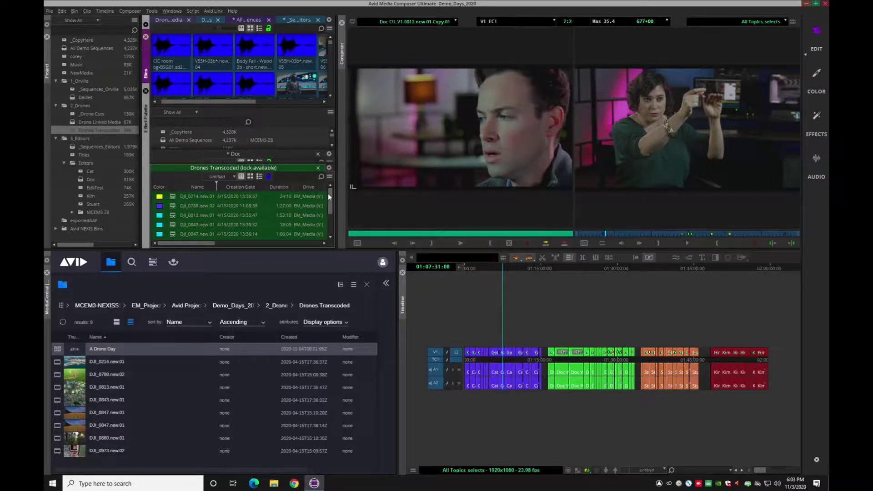
{"action": "left_click_drag", "start_coordinate": [329, 197], "coordinate": [329, 239]}
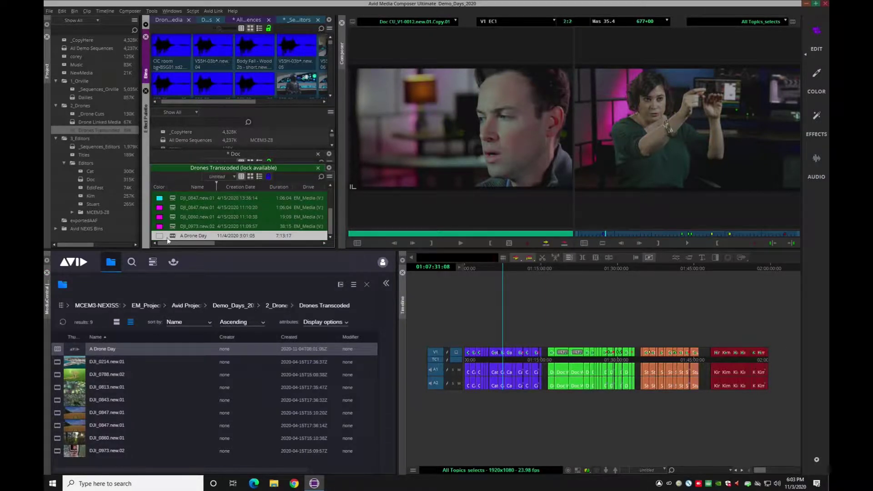
{"action": "double_click", "coordinate": [173, 235]}
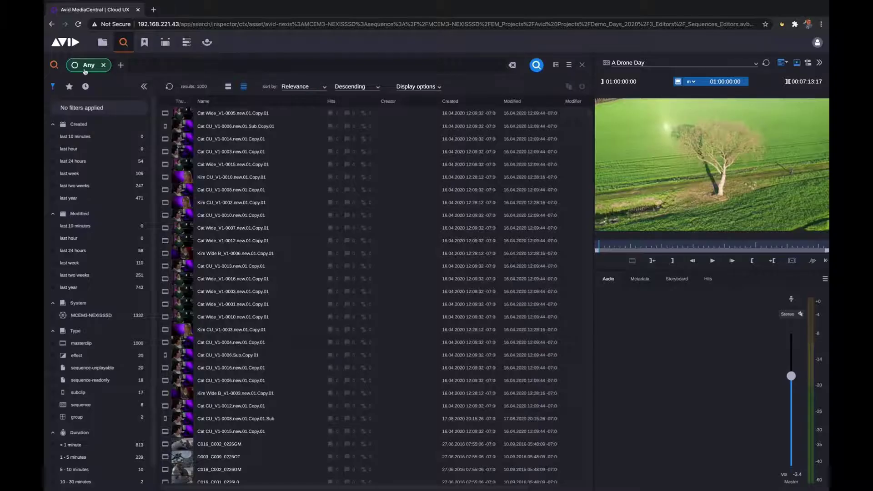
- Search cu with a second name term, then drop that term to leave cu alone
{"action": "left_click", "coordinate": [90, 66]}
{"action": "type", "text": "cu"}
{"action": "left_click", "coordinate": [230, 66]}
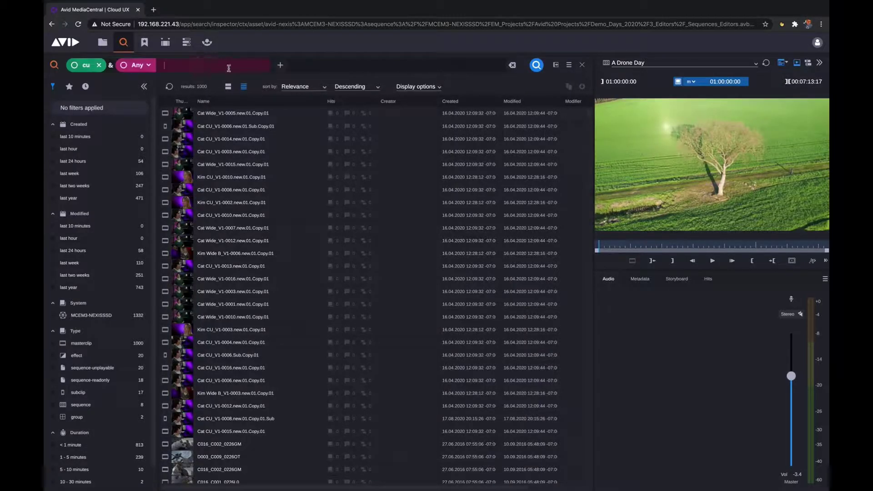
{"action": "type", "text": "kim"}
{"action": "key", "text": "Return"}
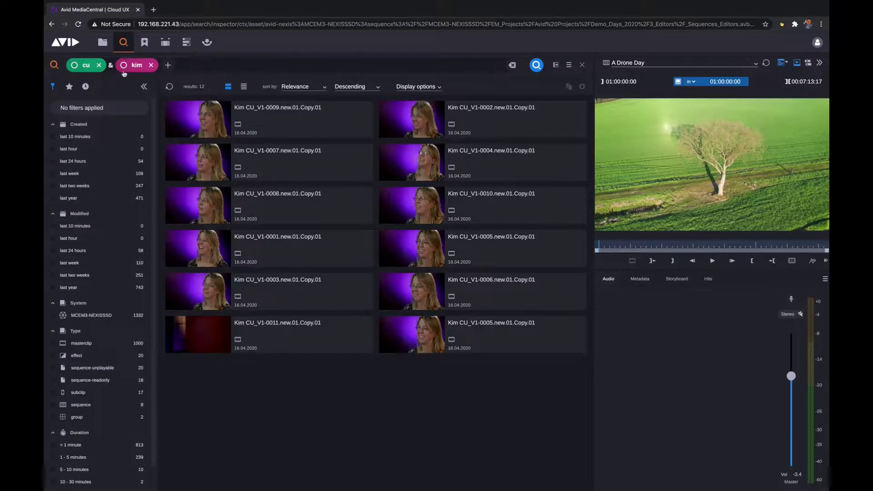
{"action": "left_click", "coordinate": [151, 65]}
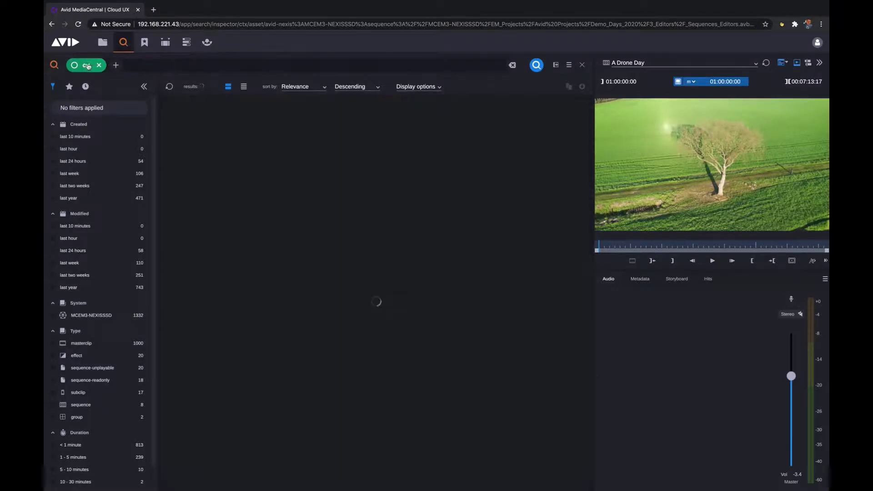
{"action": "left_click", "coordinate": [79, 67]}
{"action": "left_click", "coordinate": [93, 78]}
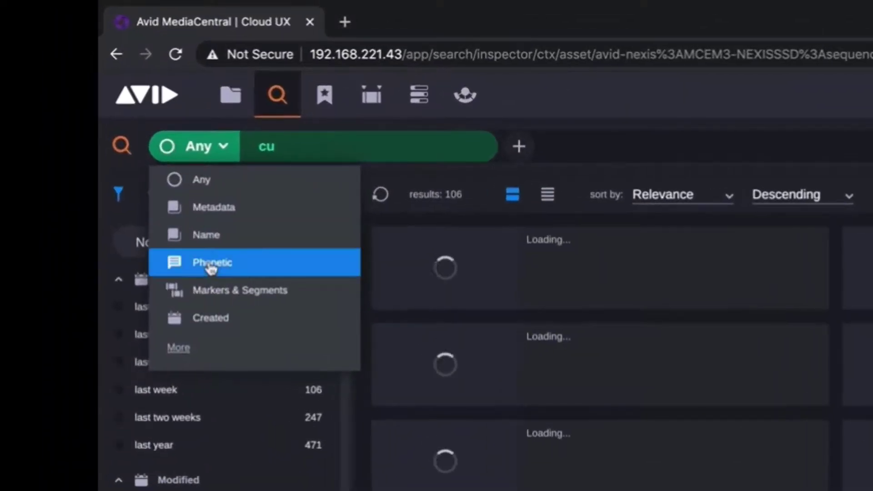
- Run a phonetic search for editor and load the first result into the player
{"action": "left_click", "coordinate": [108, 137]}
{"action": "type", "text": "editor"}
{"action": "key", "text": "Return"}
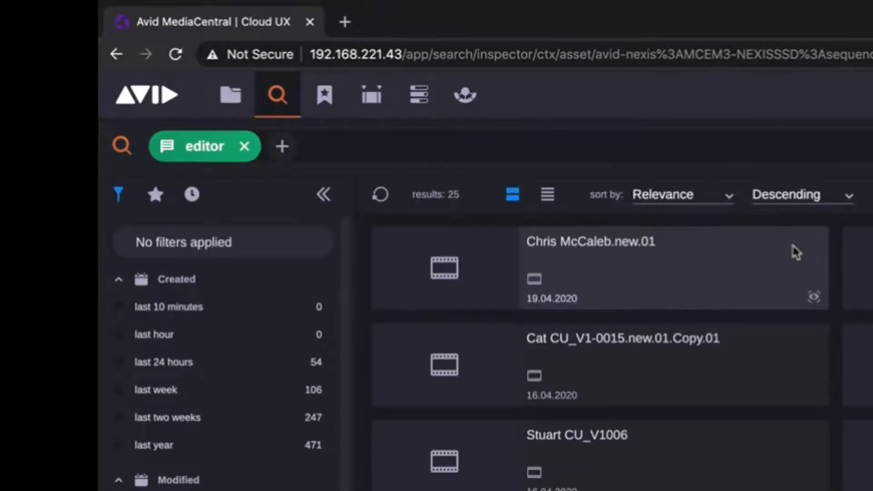
{"action": "left_click", "coordinate": [542, 301]}
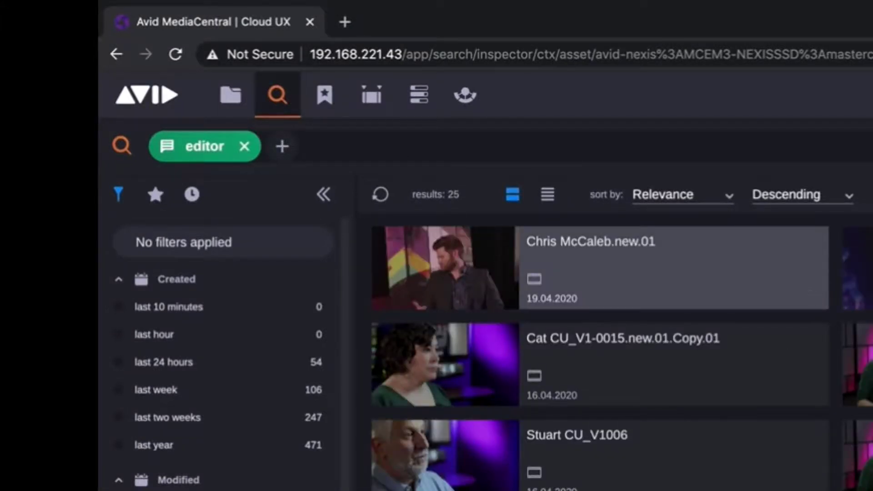
- Search for film plus phonetic director, then show the top clip's director and film hits
{"action": "left_click", "coordinate": [205, 146]}
{"action": "type", "text": "film"}
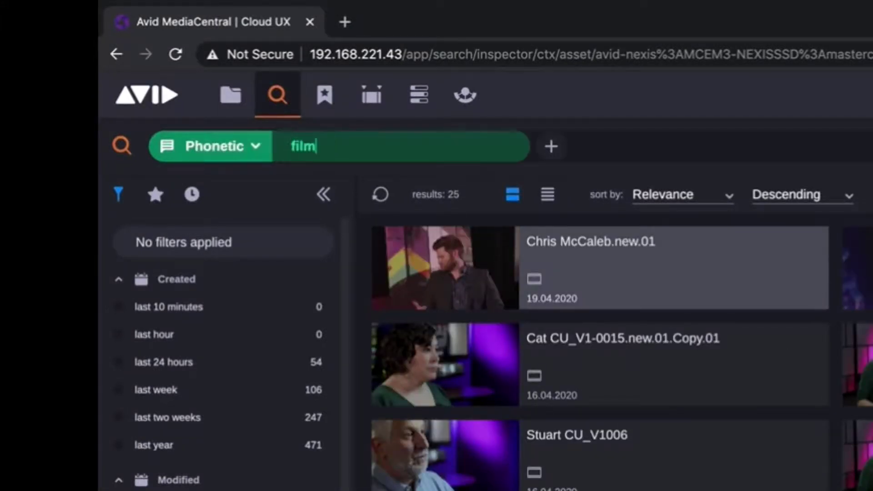
{"action": "left_click", "coordinate": [551, 146]}
{"action": "left_click", "coordinate": [341, 146]}
{"action": "left_click", "coordinate": [321, 261]}
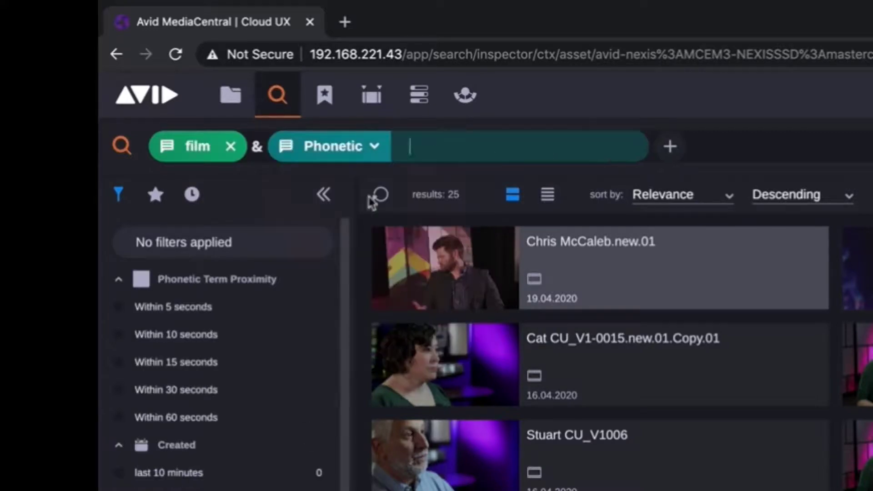
{"action": "type", "text": "director"}
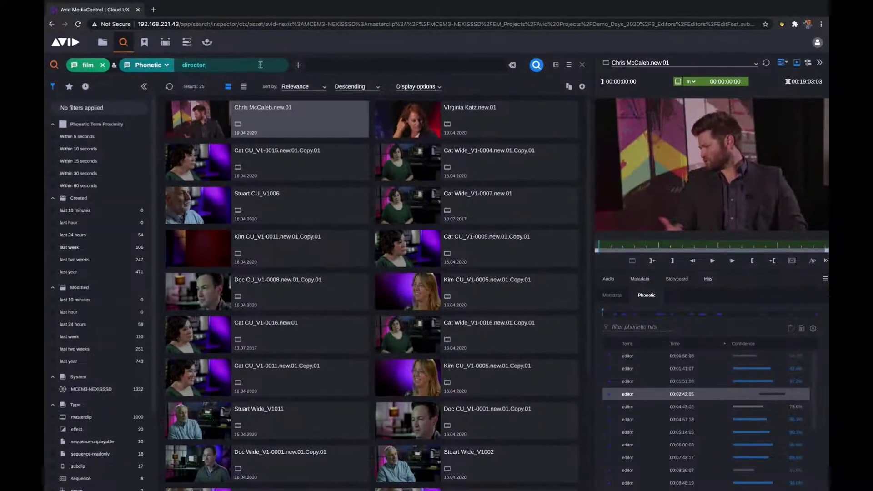
{"action": "left_click", "coordinate": [535, 66]}
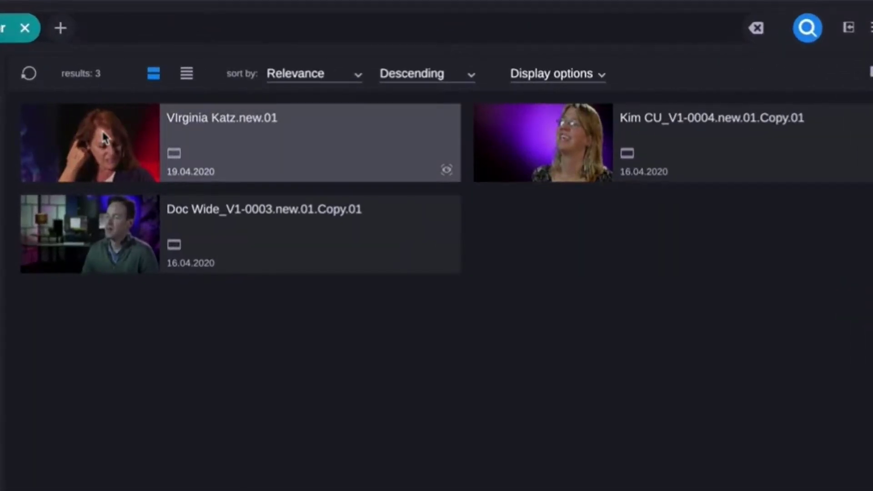
{"action": "left_click", "coordinate": [446, 170]}
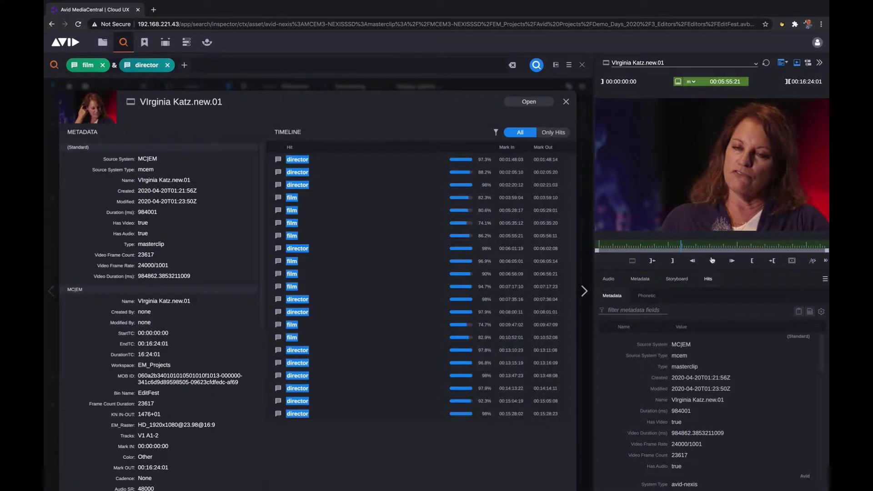
- Play the top clip from its hits, including the director hit at 00:06:01:19, and review its phonetic hits
{"action": "left_click", "coordinate": [711, 260]}
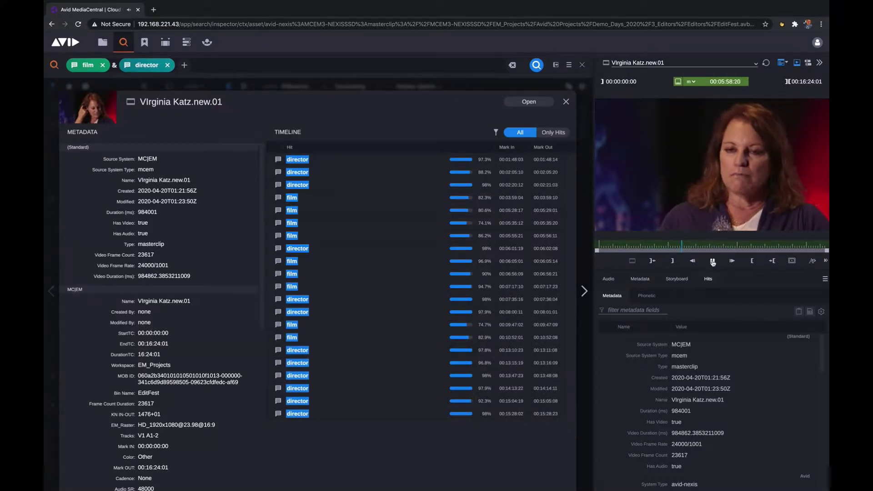
{"action": "left_click", "coordinate": [712, 262]}
{"action": "left_click", "coordinate": [371, 248]}
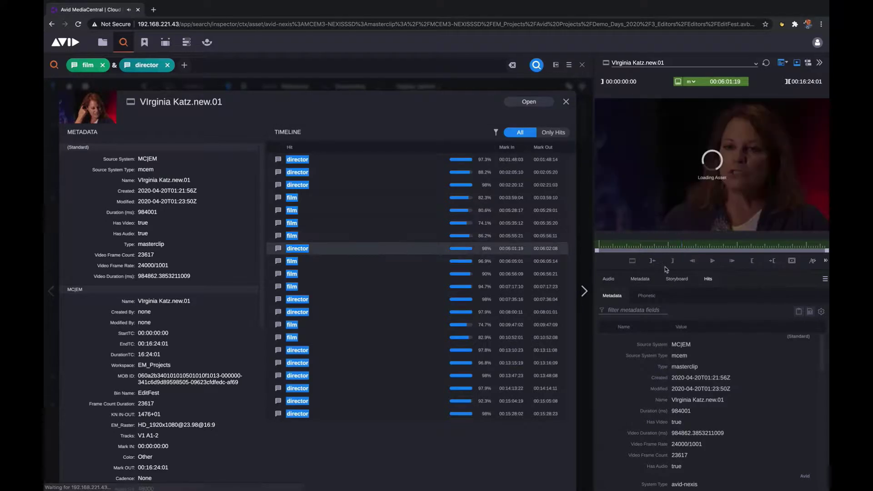
{"action": "left_click", "coordinate": [713, 261]}
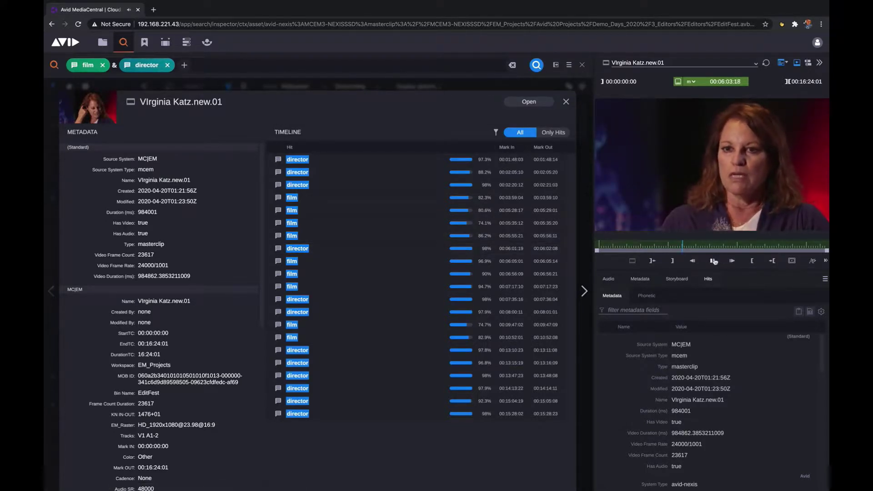
{"action": "left_click", "coordinate": [713, 261]}
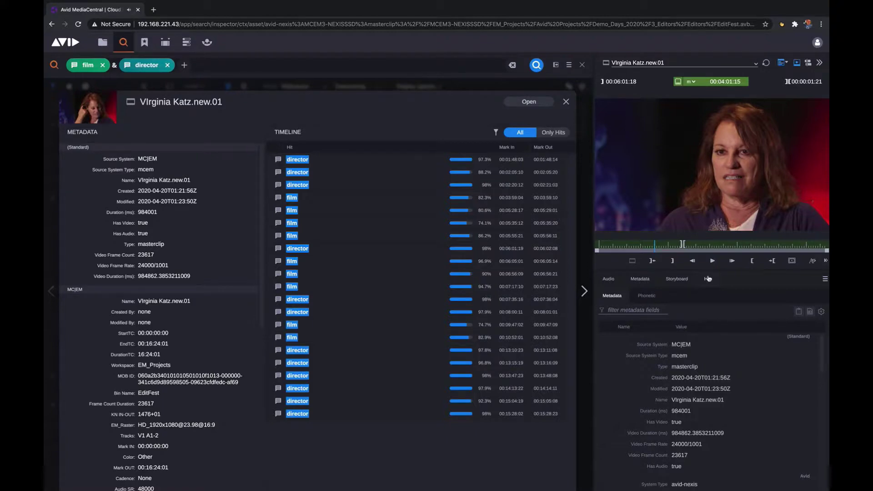
{"action": "left_click", "coordinate": [655, 294]}
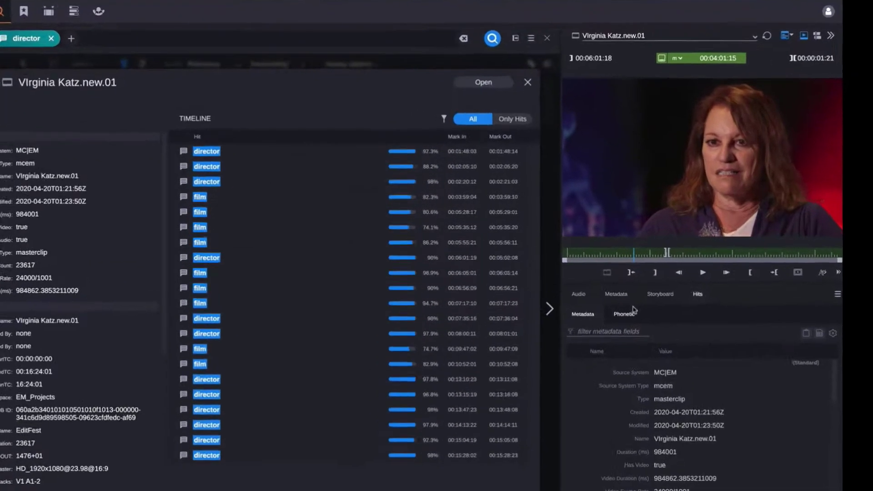
{"action": "left_click", "coordinate": [478, 57]}
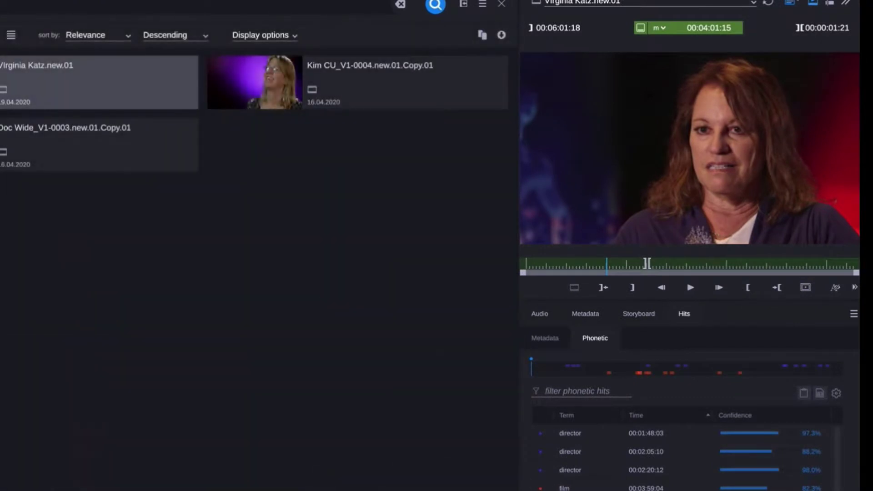
- Mark a range around the director hit, insert it into A Drone Day near 01:03:30, and save
{"action": "left_click", "coordinate": [647, 365]}
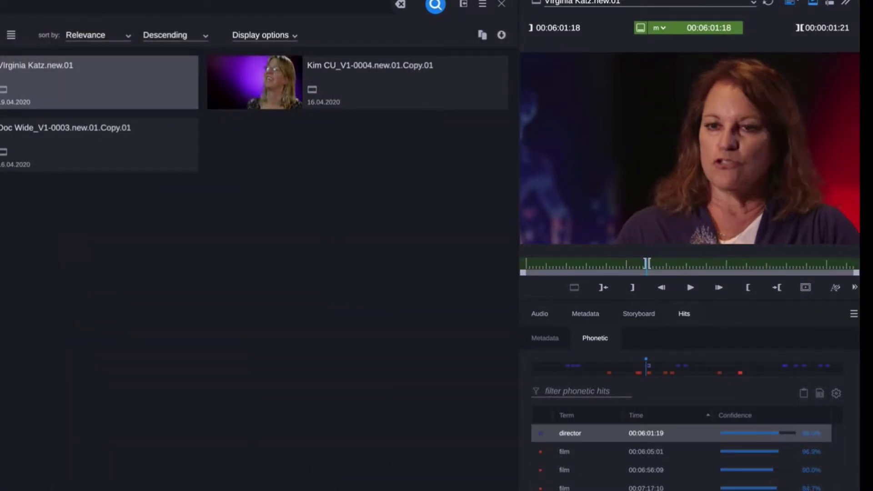
{"action": "left_click", "coordinate": [633, 287]}
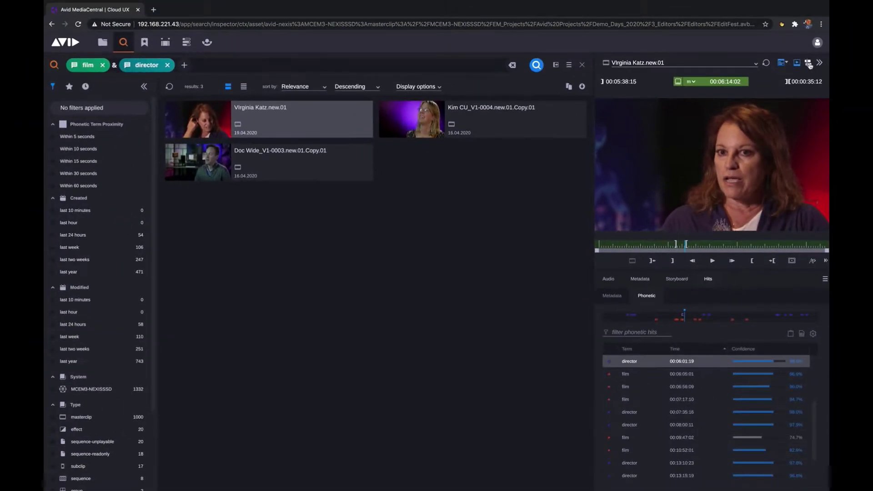
{"action": "left_click_drag", "start_coordinate": [670, 177], "coordinate": [449, 433]}
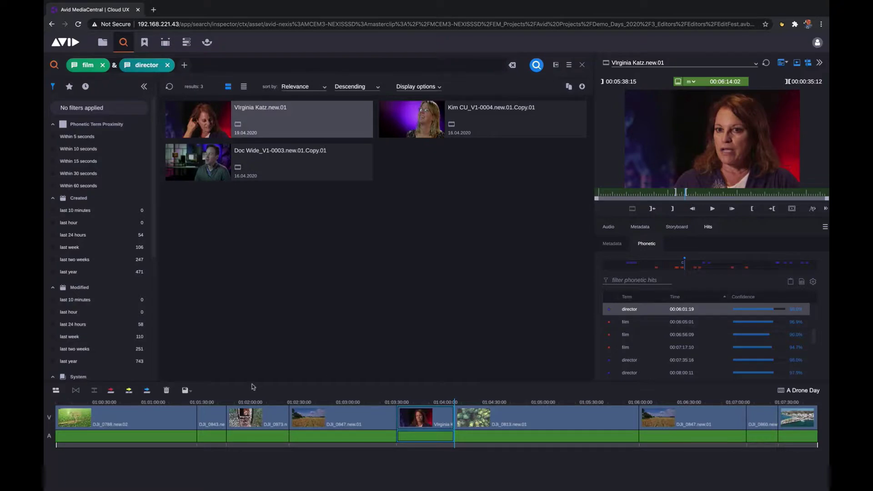
{"action": "left_click", "coordinate": [184, 391]}
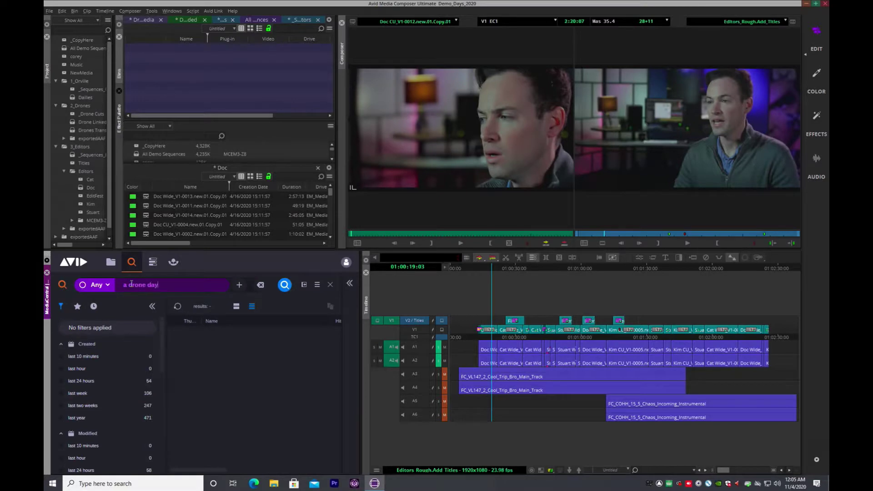
- Find 'a drone day', put the sequence in a bin, load it and play from about 01:01:10
{"action": "key", "text": "Return"}
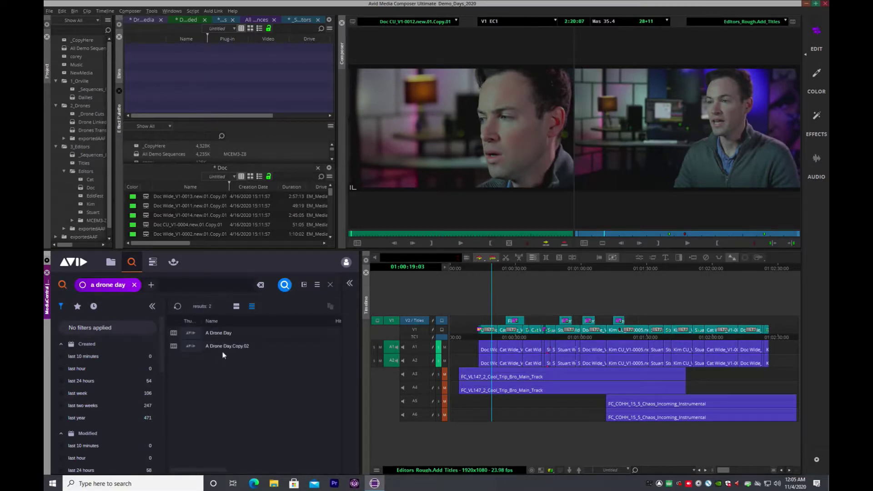
{"action": "left_click_drag", "start_coordinate": [177, 324], "coordinate": [230, 53]}
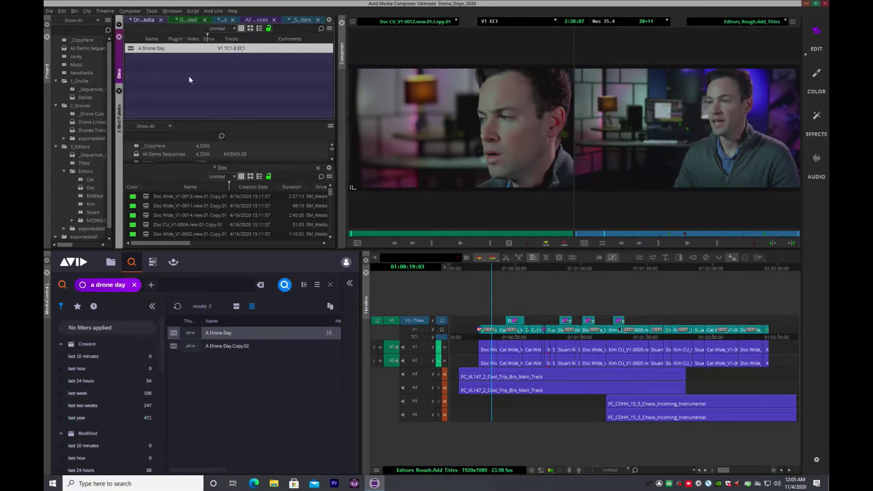
{"action": "double_click", "coordinate": [130, 49]}
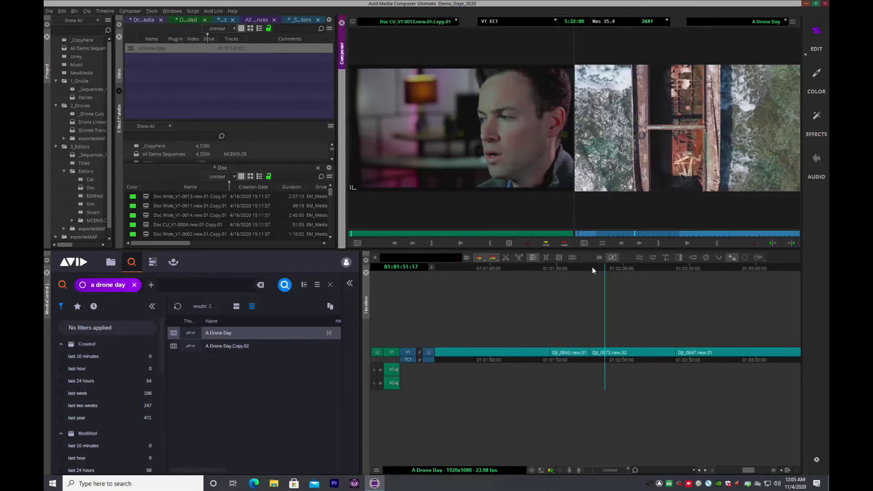
{"action": "left_click_drag", "start_coordinate": [592, 266], "coordinate": [513, 268]}
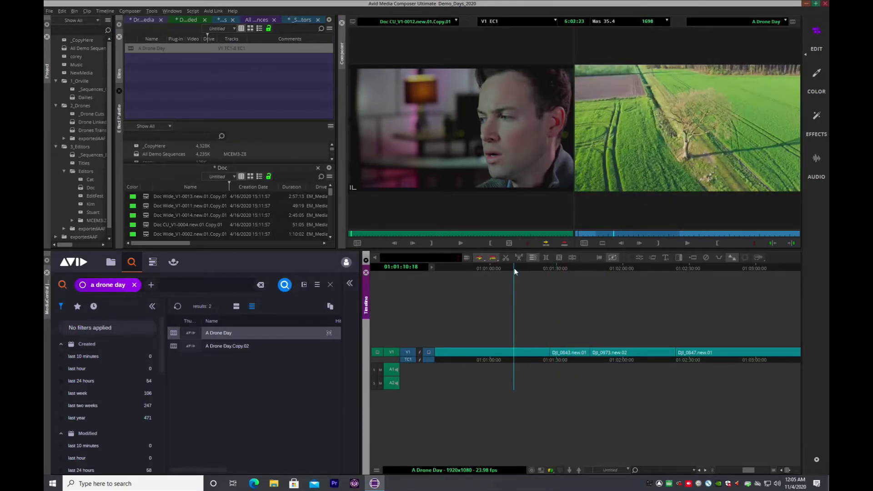
{"action": "key", "text": "space"}
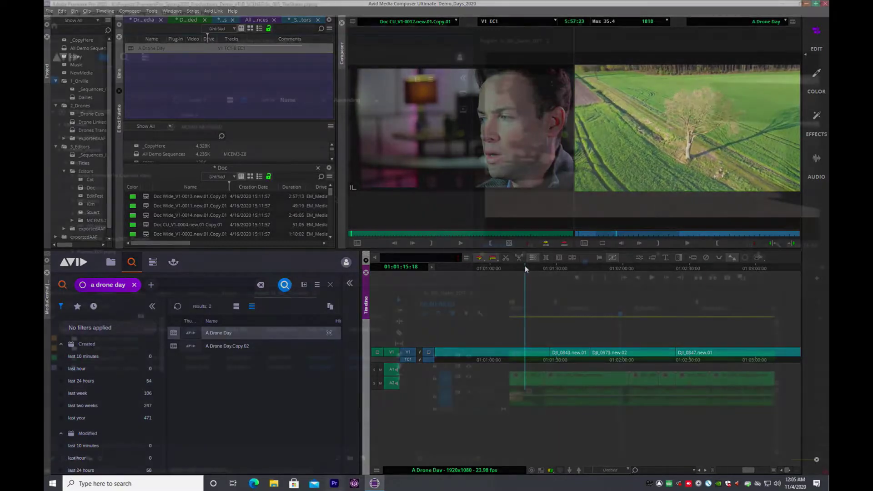
- Select PP_333.prproj, then list the 54 items created in the last 24 hours
{"action": "left_click", "coordinate": [82, 227]}
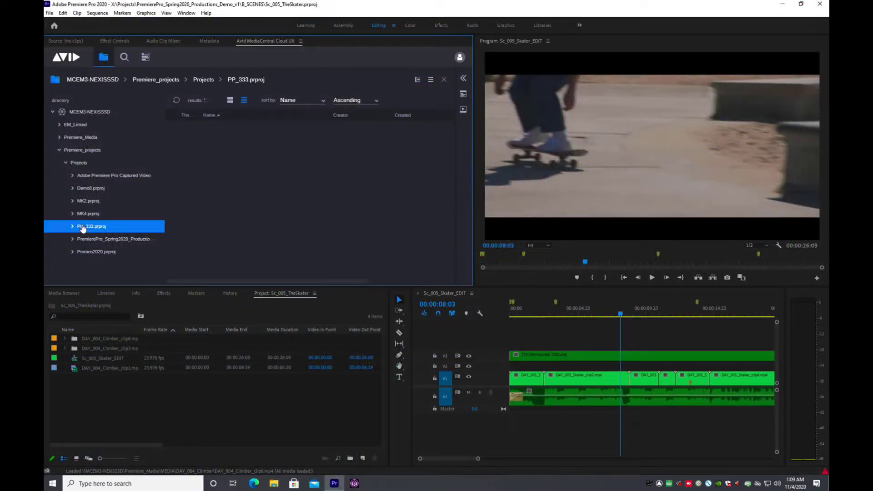
{"action": "right_click", "coordinate": [117, 228]}
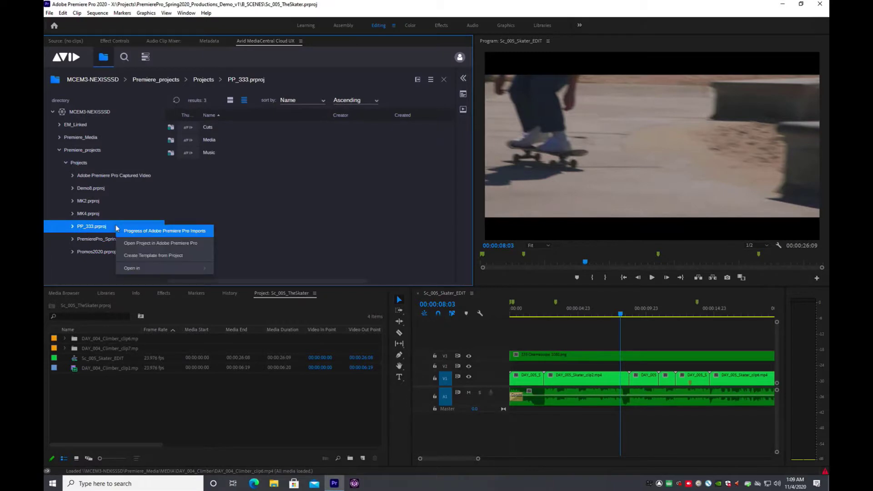
{"action": "left_click", "coordinate": [168, 231]}
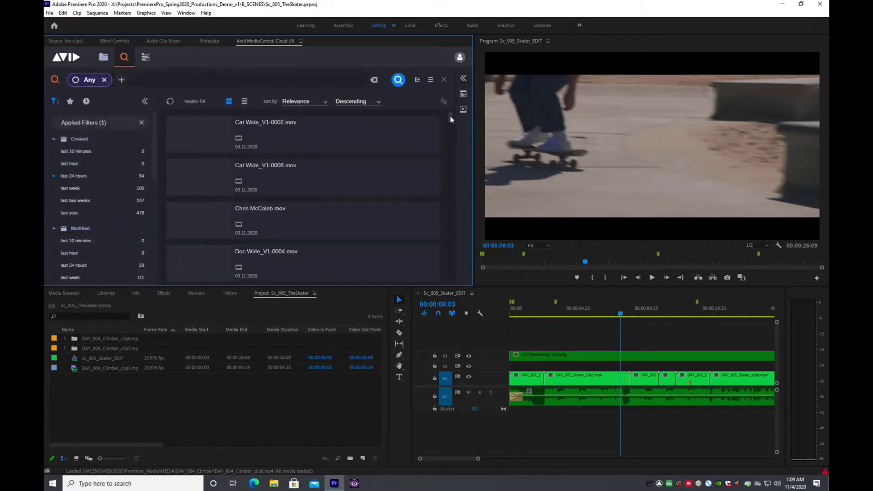
{"action": "left_click_drag", "start_coordinate": [451, 117], "coordinate": [450, 166]}
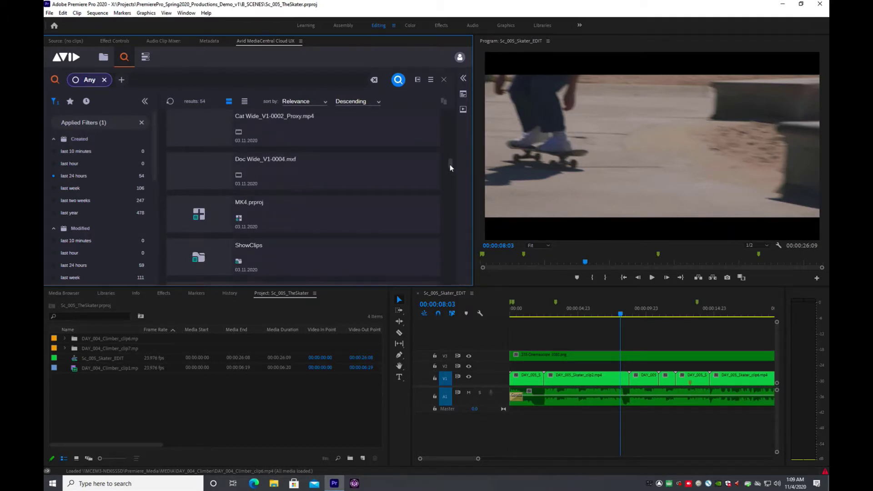
{"action": "left_click_drag", "start_coordinate": [450, 168], "coordinate": [449, 177]}
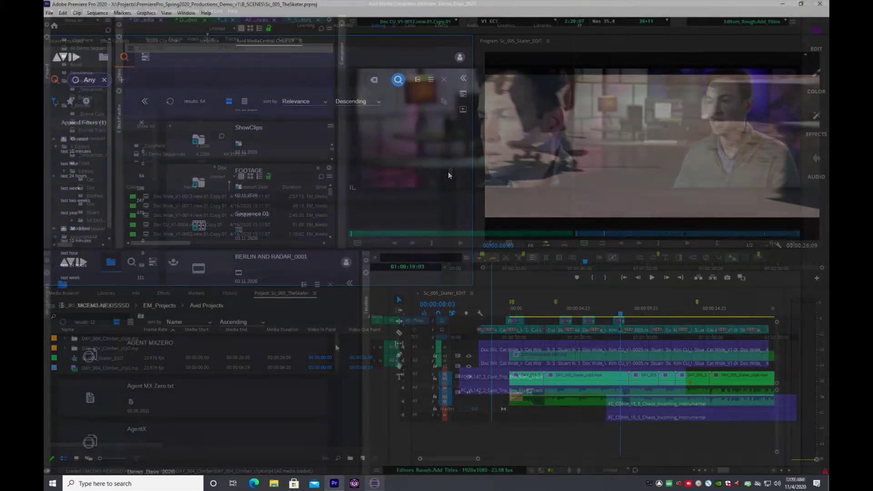
- Browse the DAY_001_dancer clips and bring up the Premiere_Media folder actions
{"action": "left_click_drag", "start_coordinate": [335, 364], "coordinate": [332, 373]}
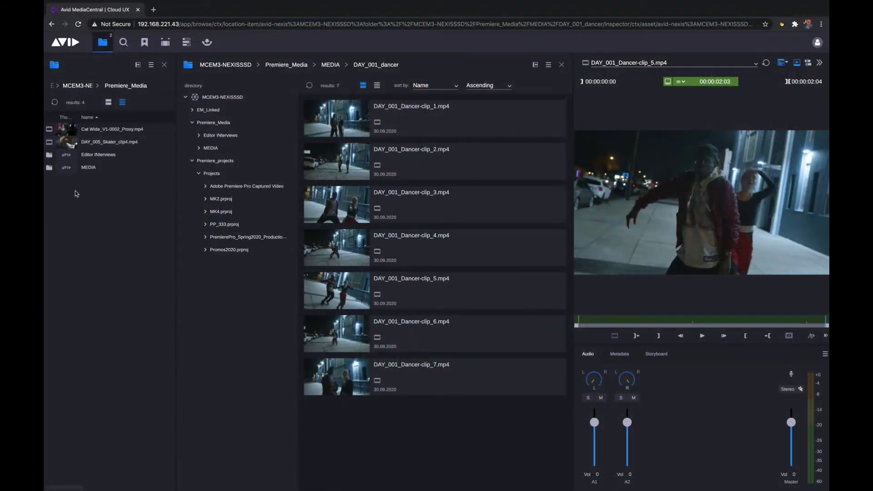
{"action": "right_click", "coordinate": [76, 193]}
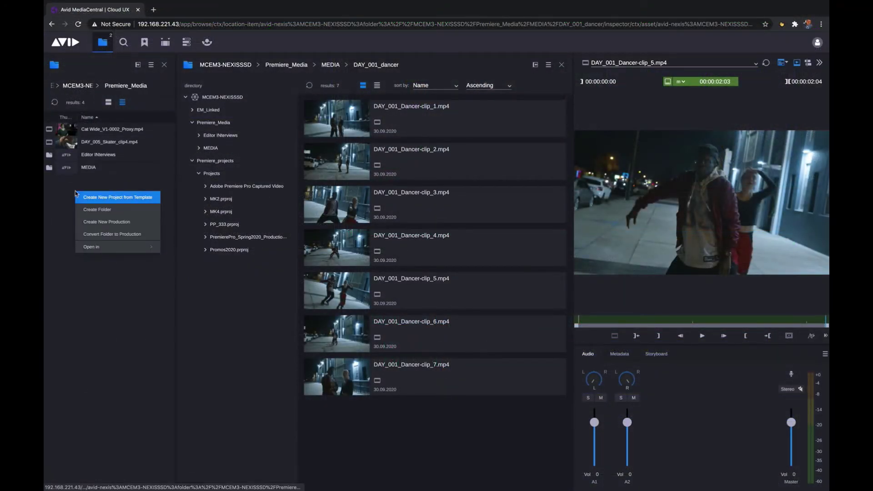